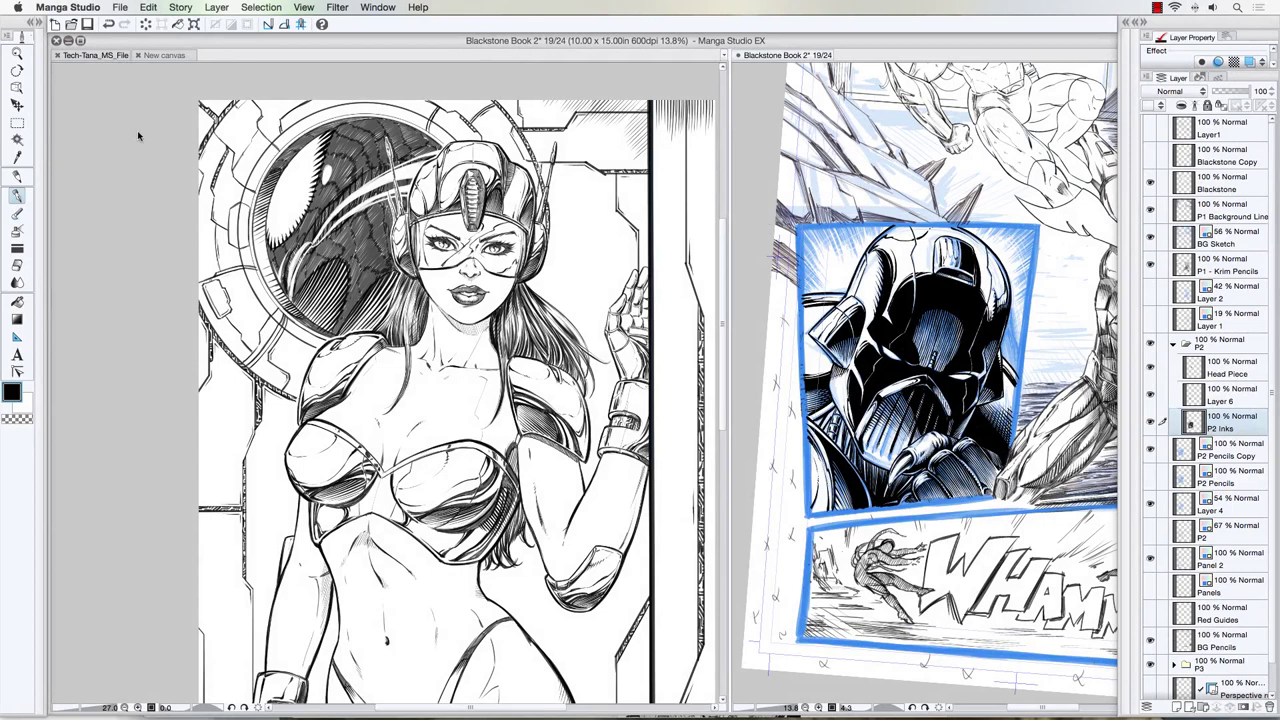
Examine the inked shading on the Tech-Tana figure and on the helmeted character in the comic page
click(139, 135)
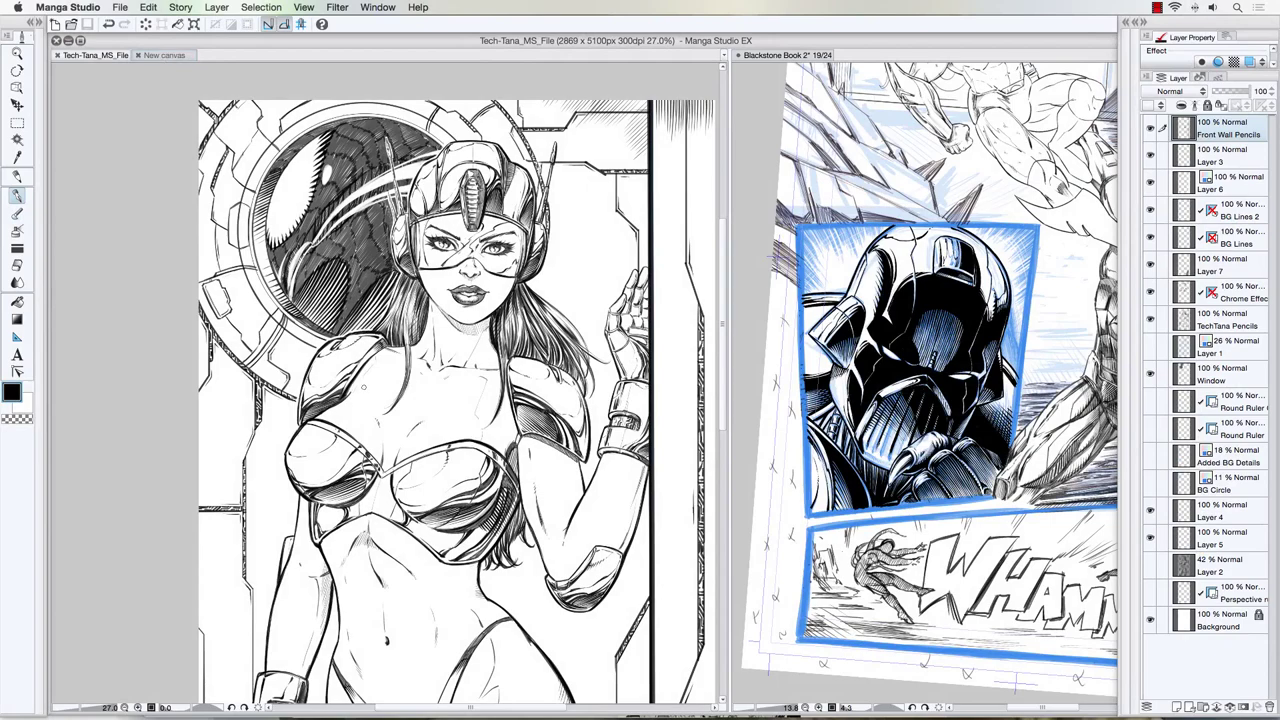
scroll(417, 567, up, 4)
scroll(417, 567, down, 3)
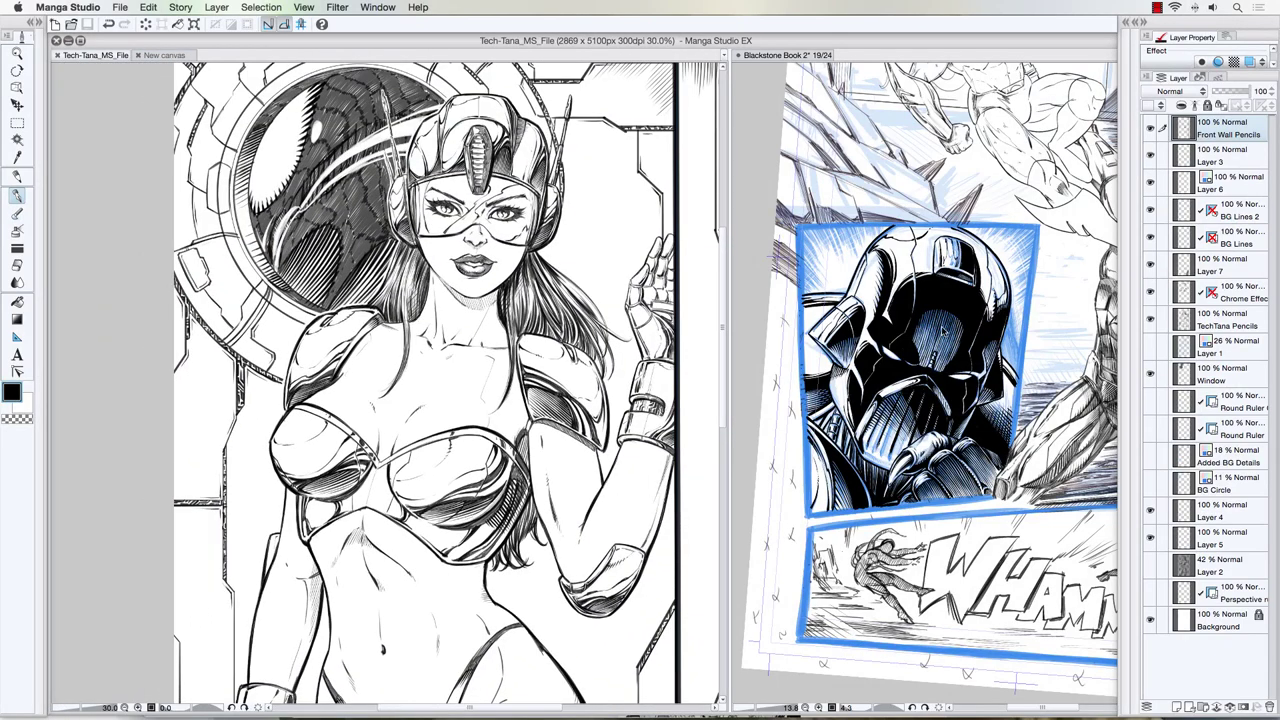
click(756, 313)
scroll(938, 313, up, 5)
scroll(920, 315, down, 2)
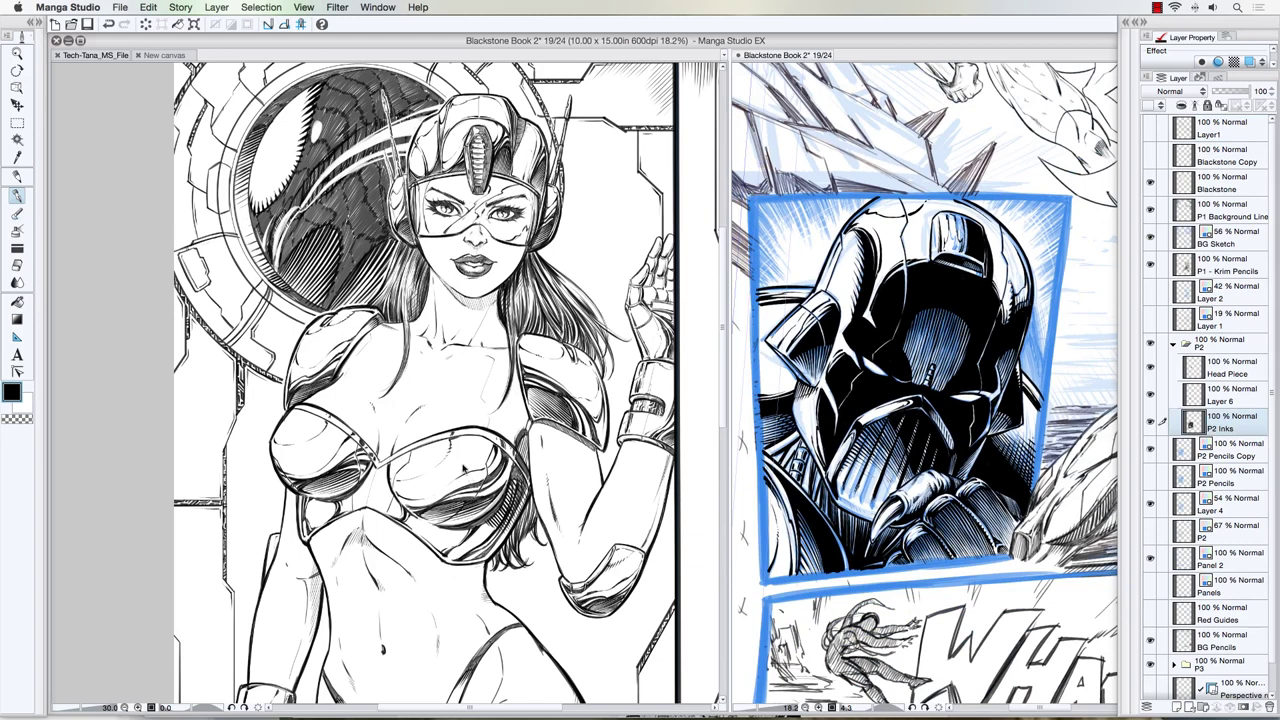
Switch to the blank new canvas and widen its pane over the neighbouring comic page
click(166, 56)
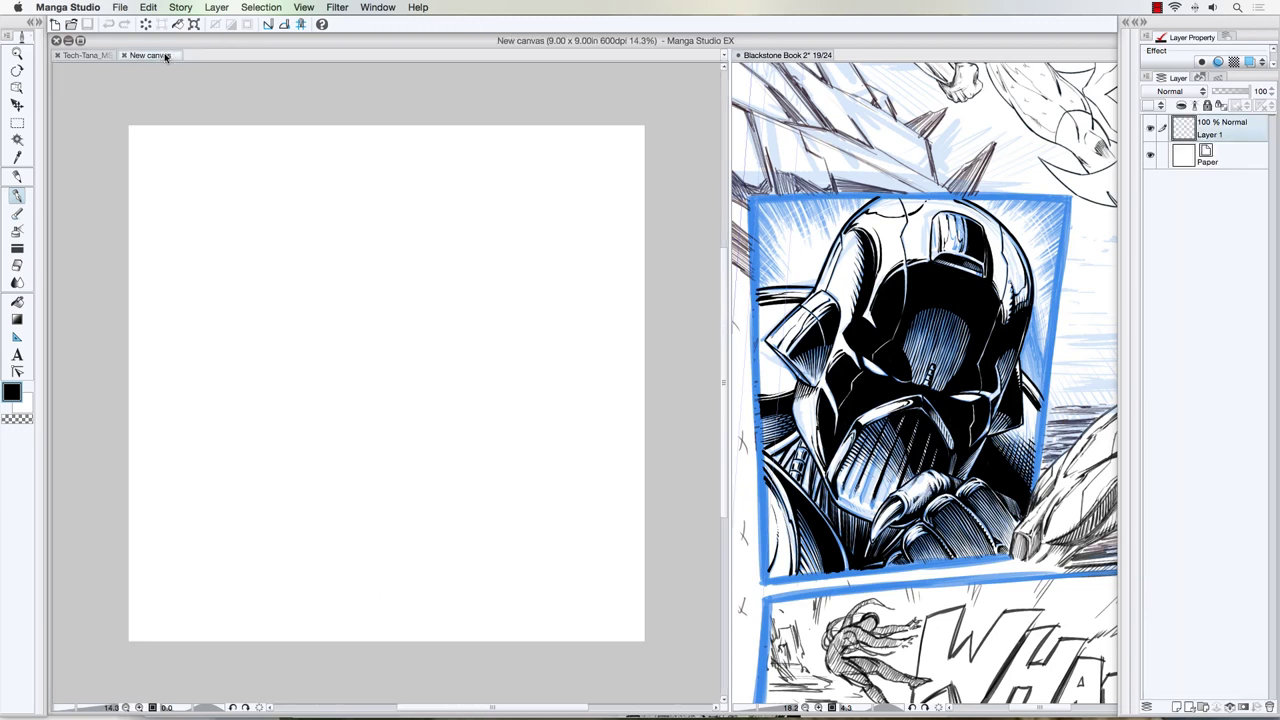
drag(728, 147, 1110, 150)
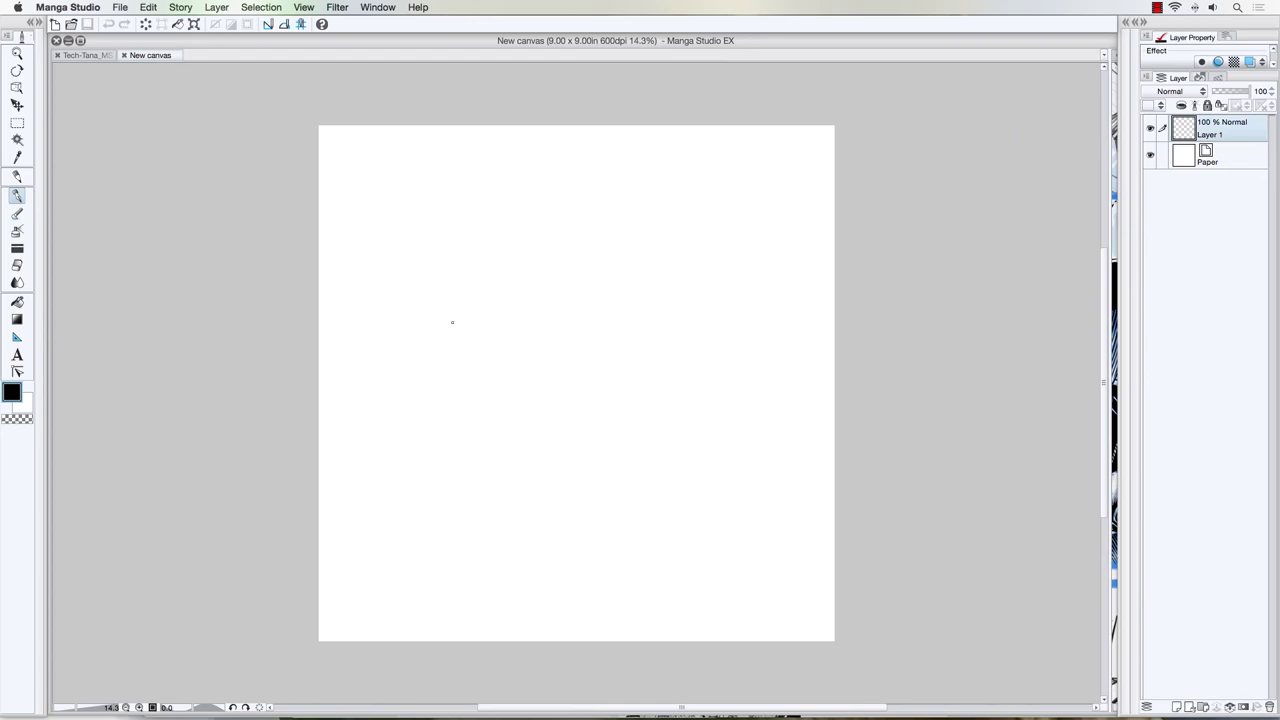
scroll(511, 324, up, 2)
scroll(511, 324, down, 1)
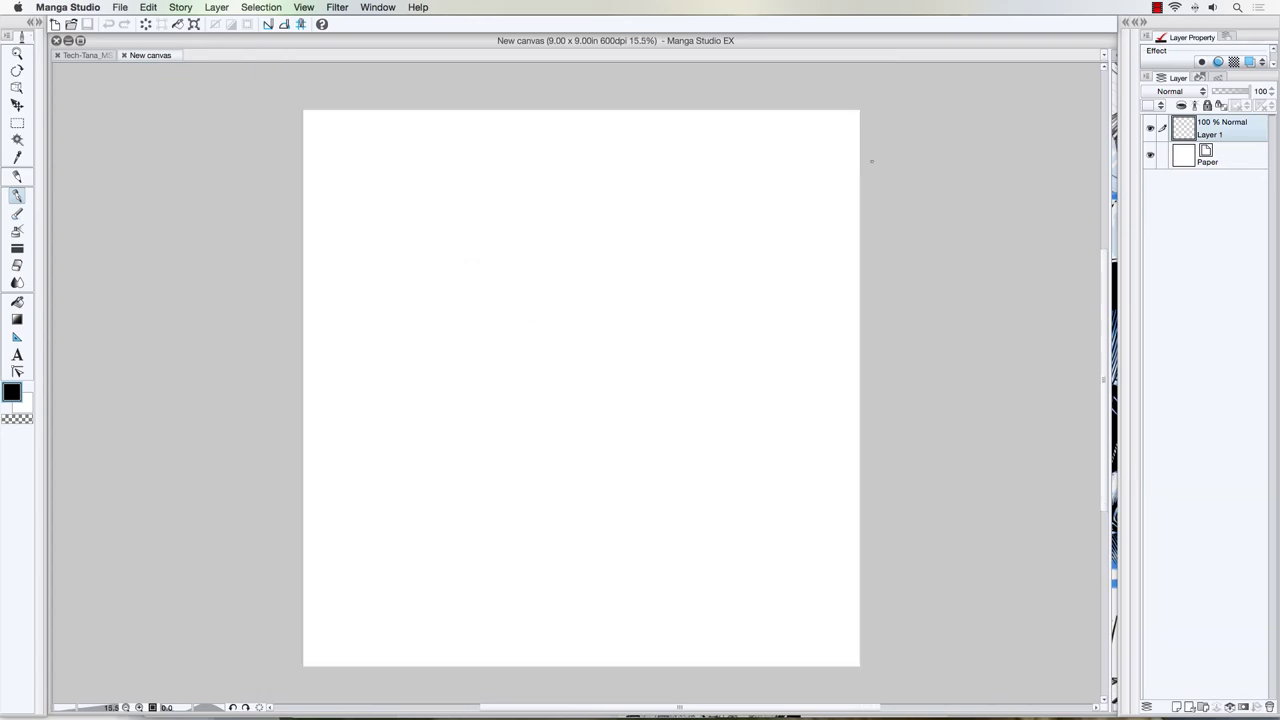
Expand the sub tool and tool property palettes and activate the Ellipse direct-draw figure tool
click(18, 122)
click(37, 21)
click(17, 336)
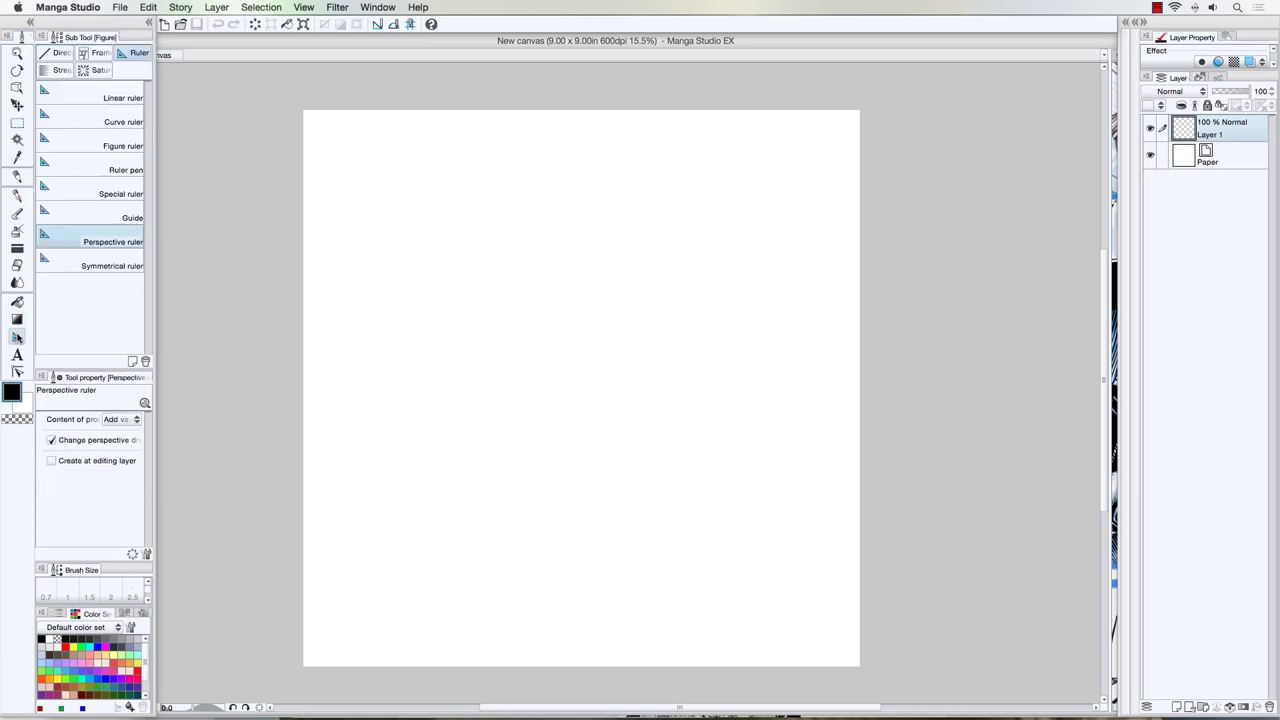
click(58, 53)
click(84, 236)
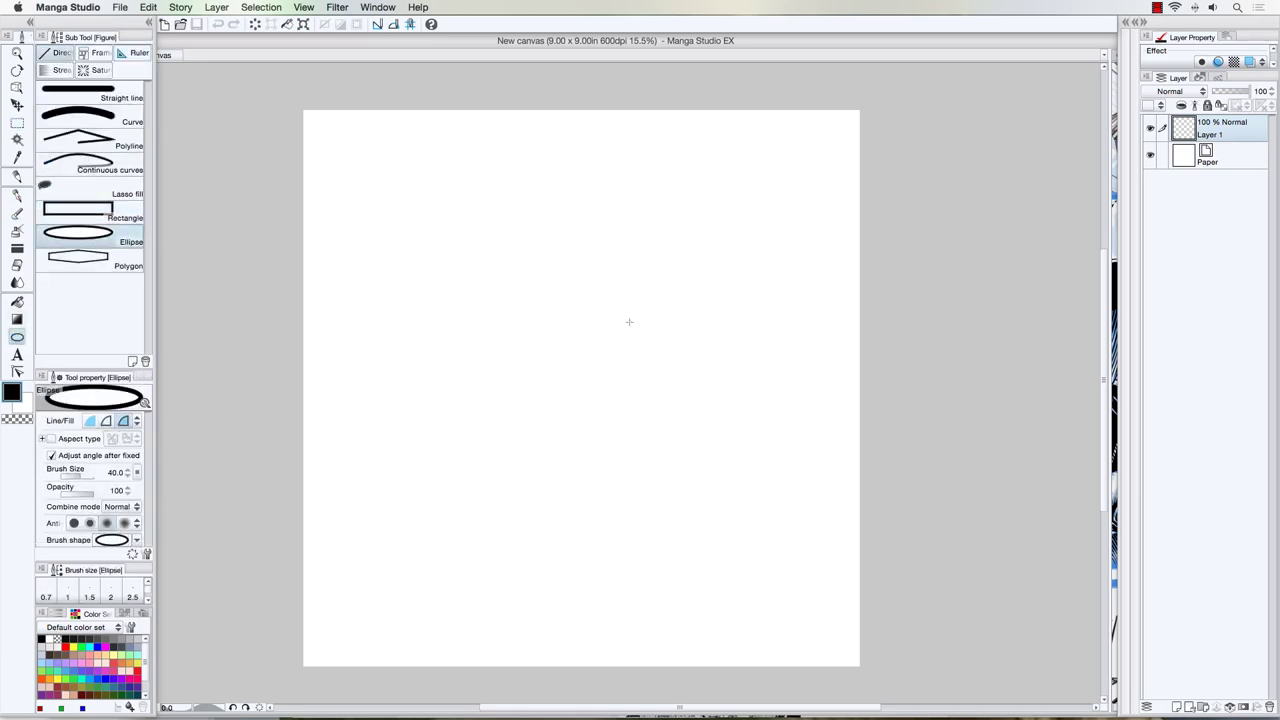
drag(523, 267, 809, 541)
click(803, 537)
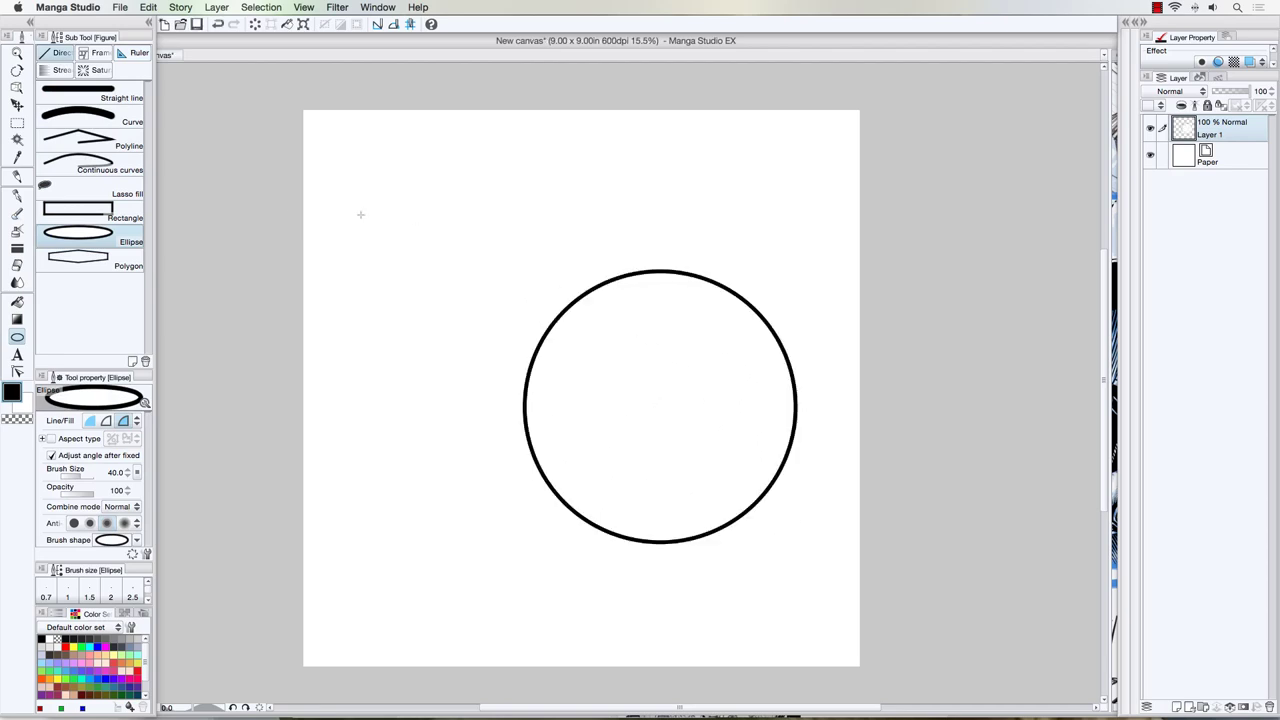
click(17, 104)
drag(544, 365, 494, 351)
key(super+z)
key(super+z)
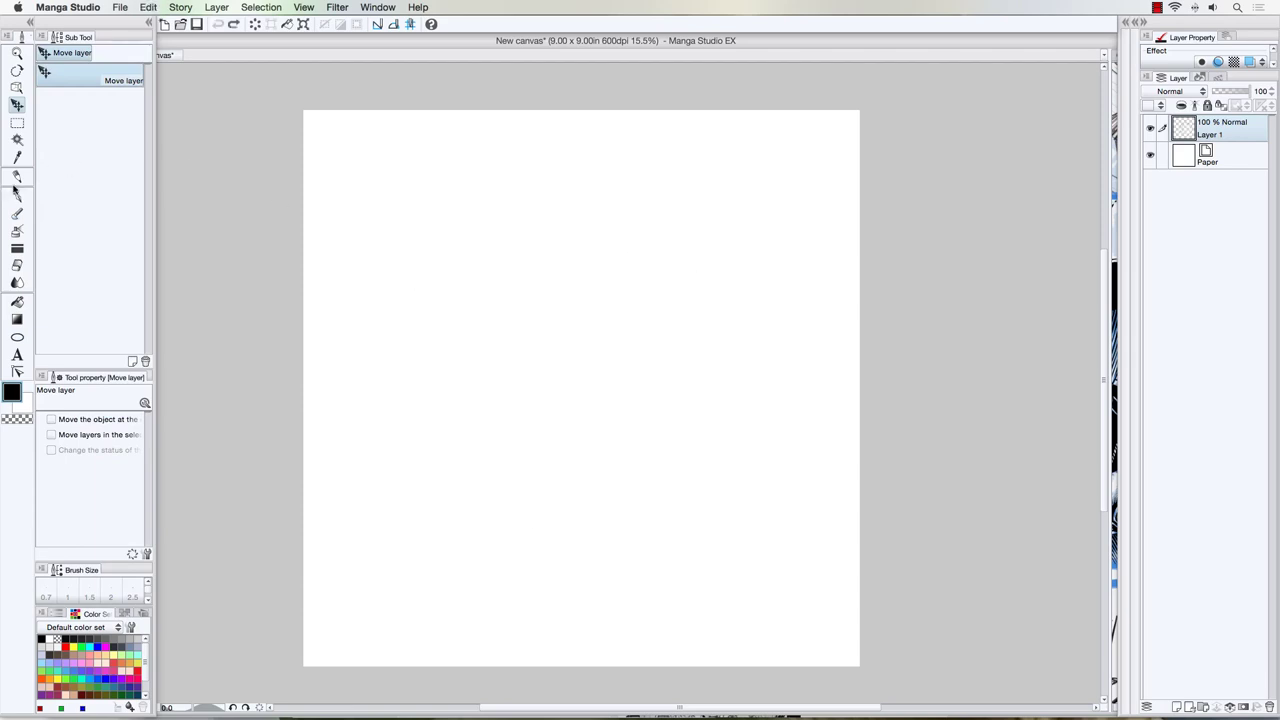
click(16, 194)
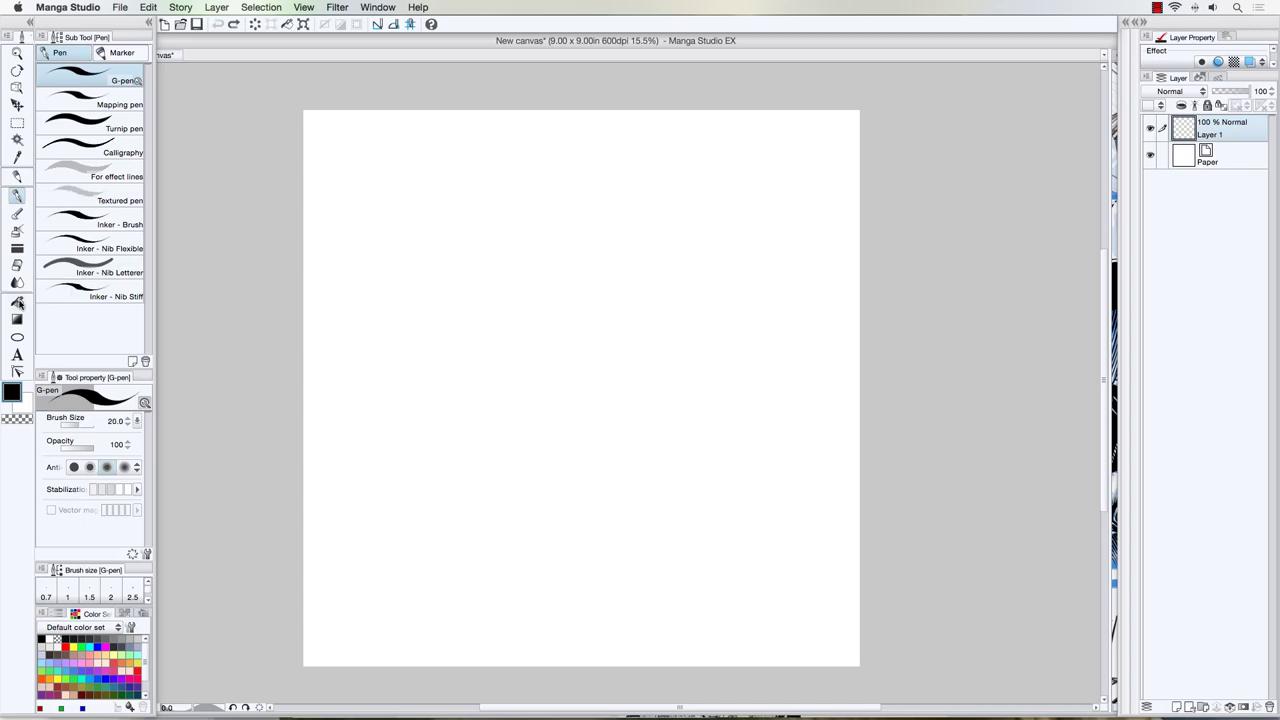
click(17, 337)
drag(472, 266, 759, 536)
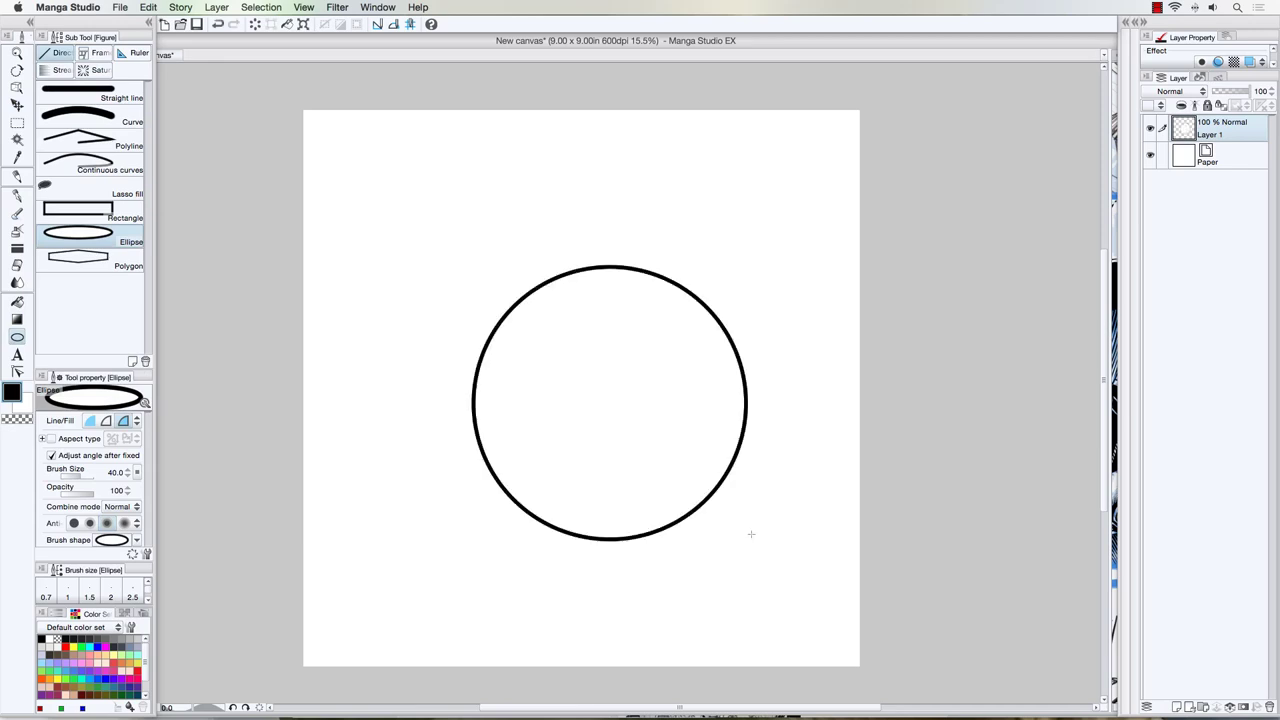
key(super+z)
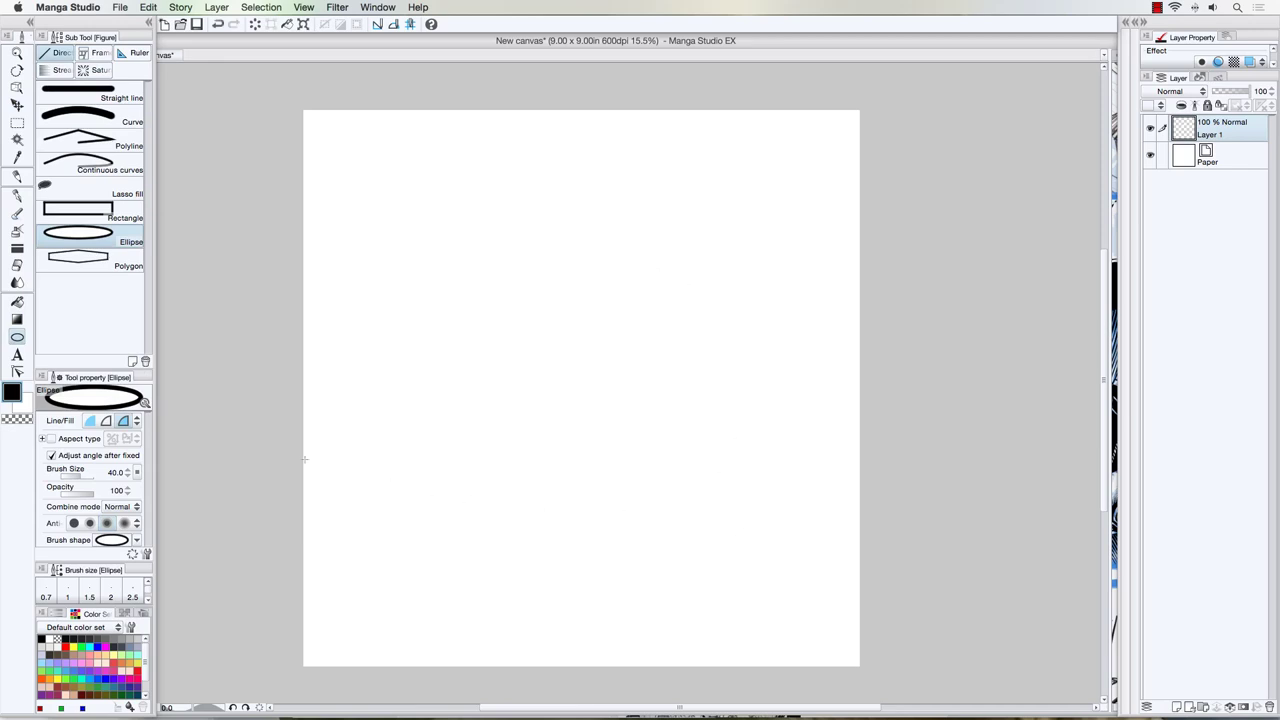
click(70, 478)
click(72, 478)
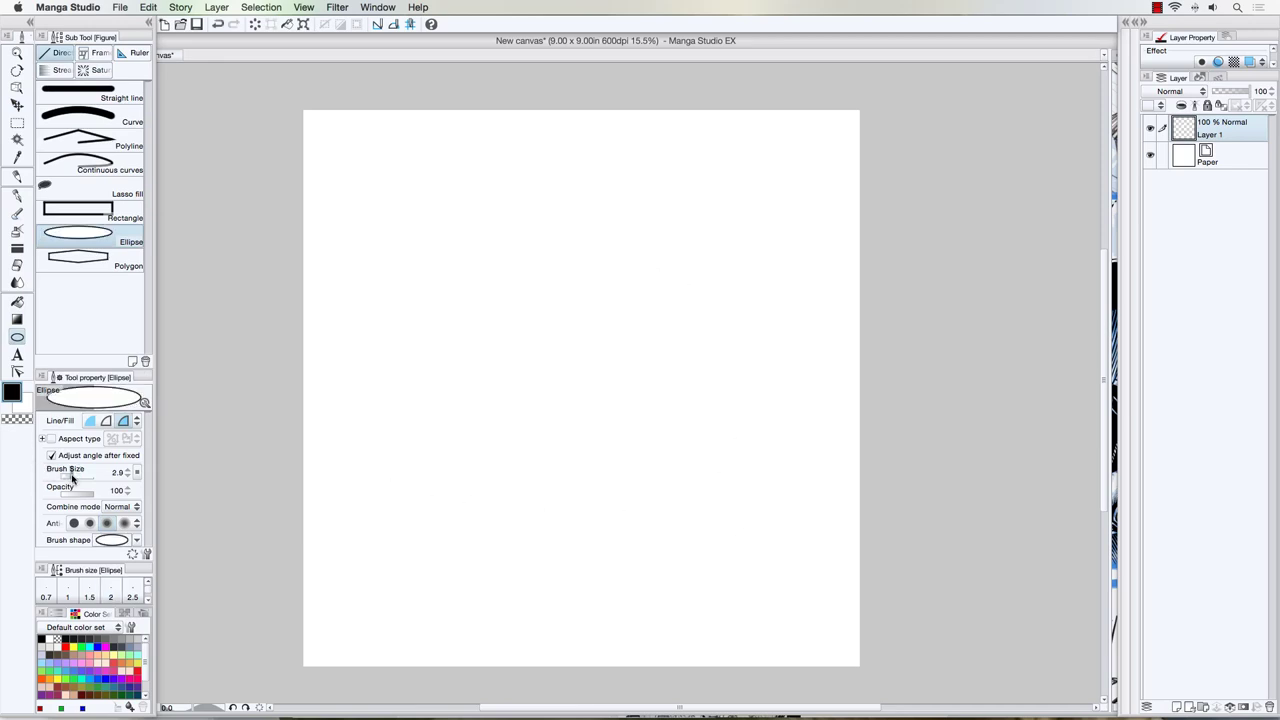
drag(452, 254, 760, 568)
key(super+z)
key(bracketright)
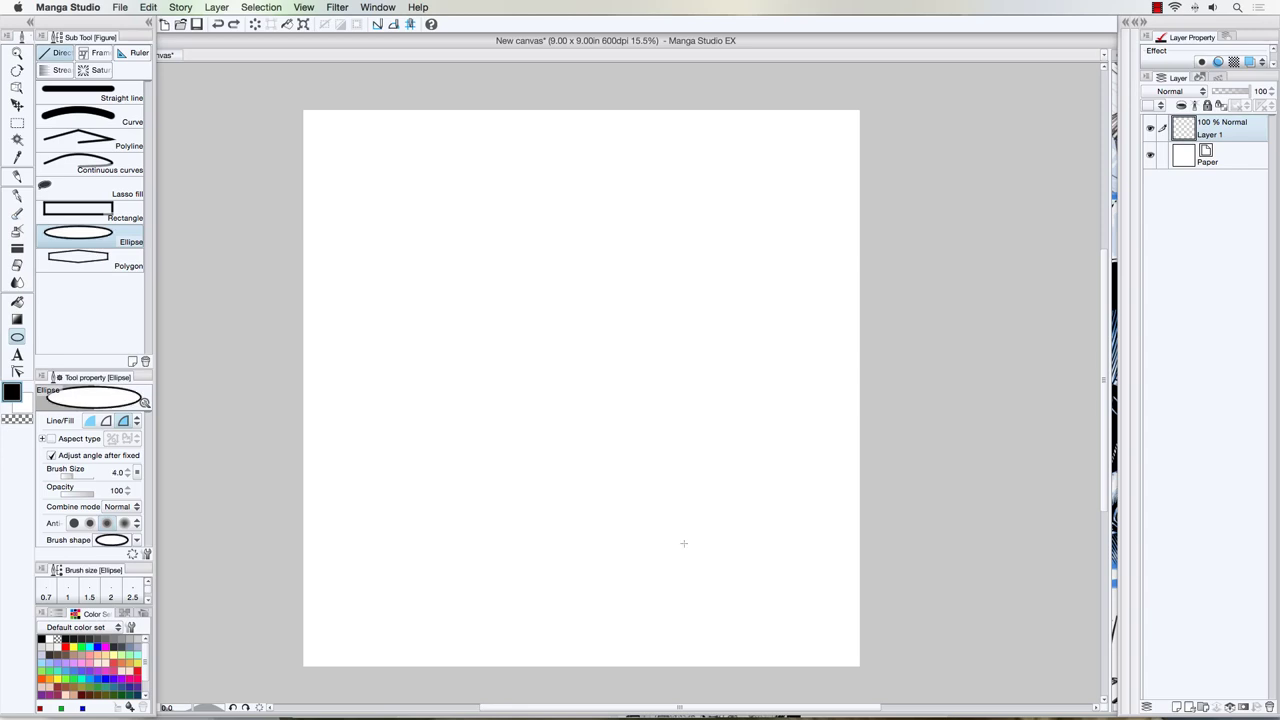
click(77, 477)
drag(404, 288, 640, 443)
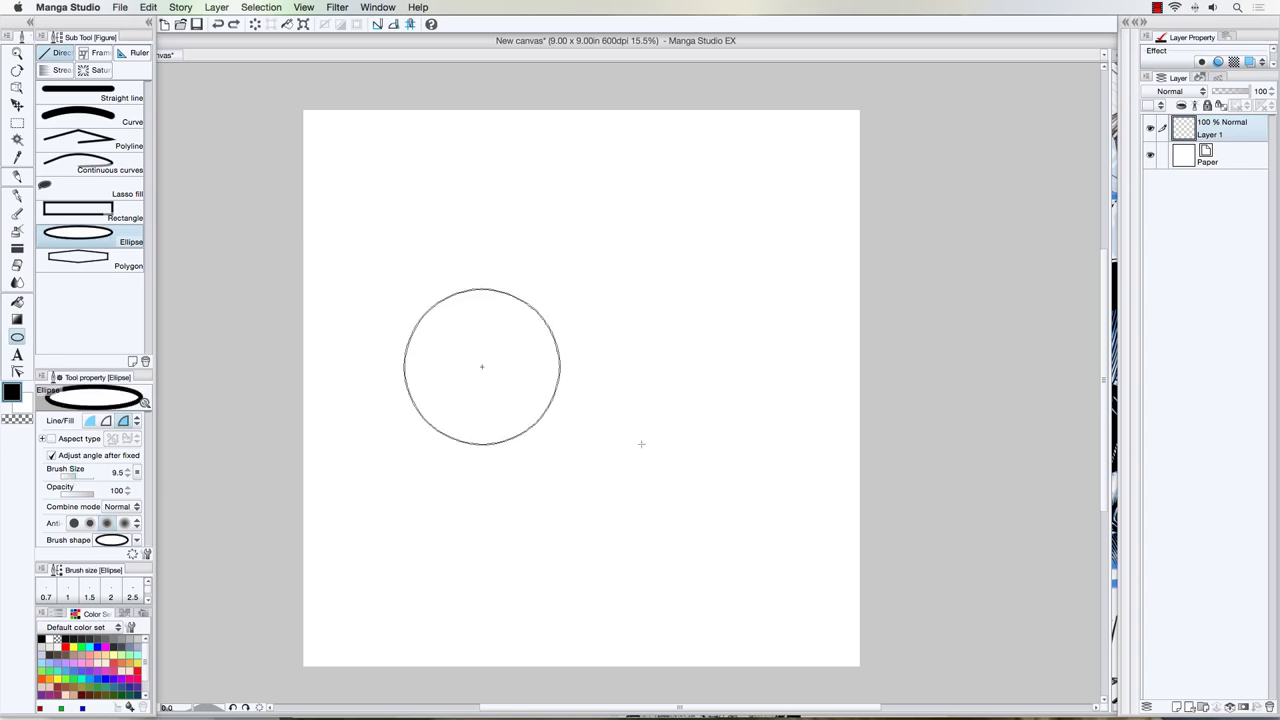
click(641, 443)
key(super+z)
Draw a circle about half the canvas width with the Ellipse tool at brush size 11.6, then move it slightly upward
click(78, 477)
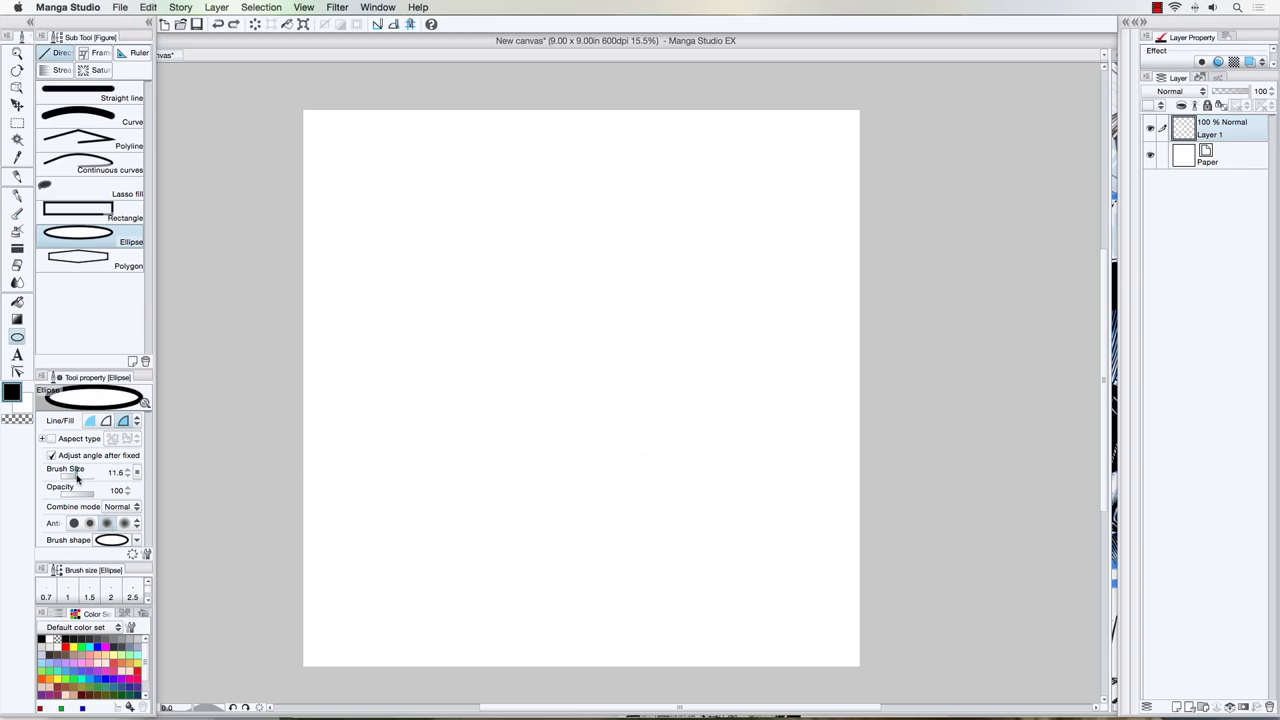
mouse_move(437, 258)
mouse_down()
mouse_move(689, 480)
mouse_move(724, 545)
mouse_up()
click(771, 543)
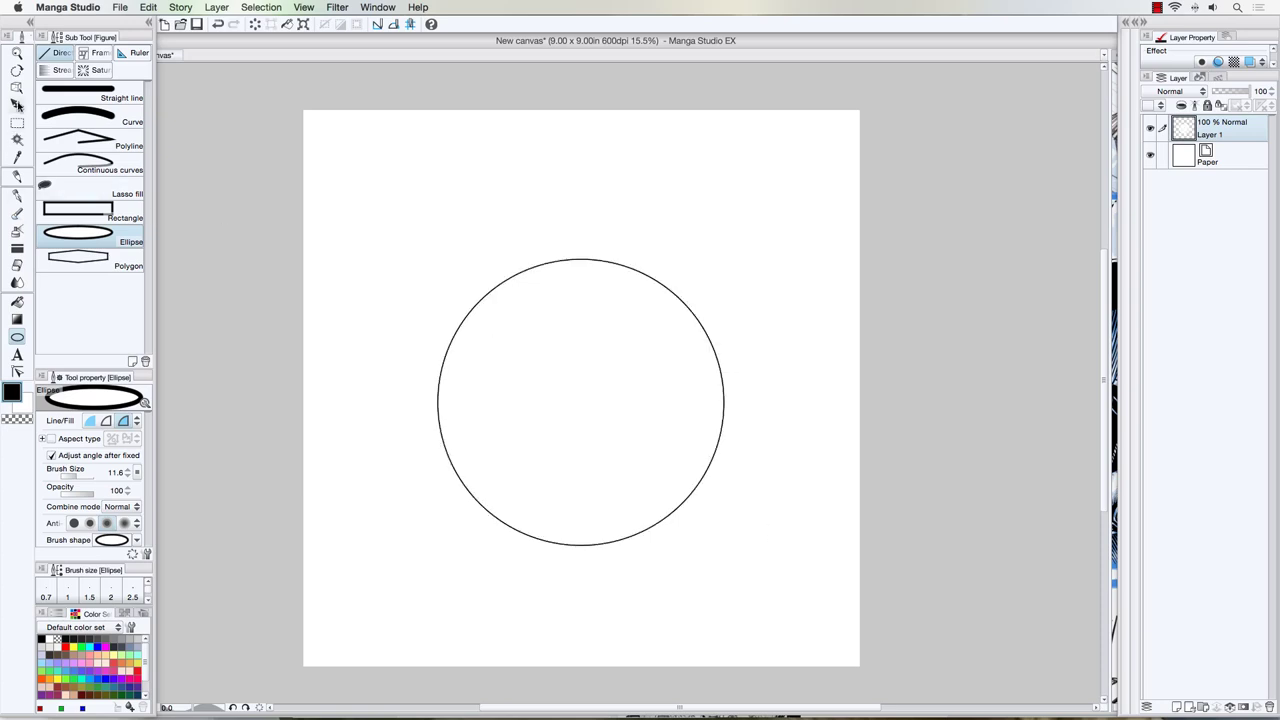
click(17, 104)
drag(549, 402, 558, 377)
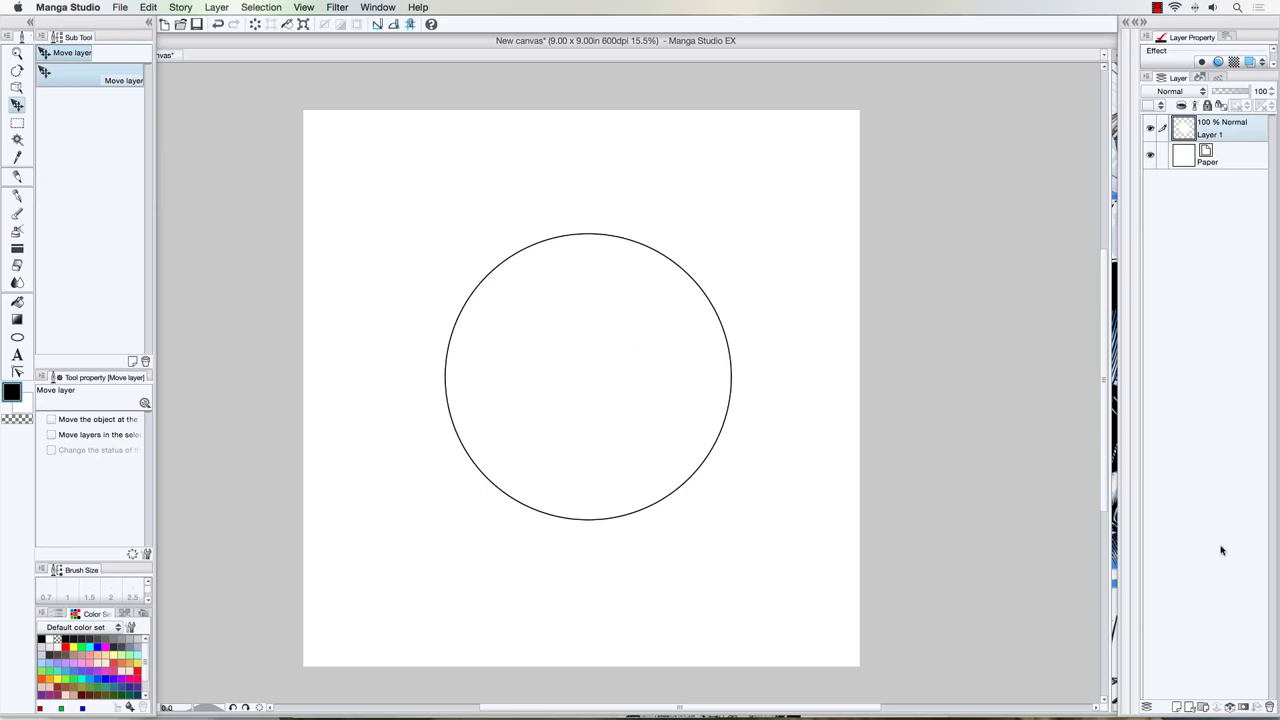
Add a new layer and sketch the curved inner shadow edge across the circle's lower-right part with the Darker pencil
click(1178, 706)
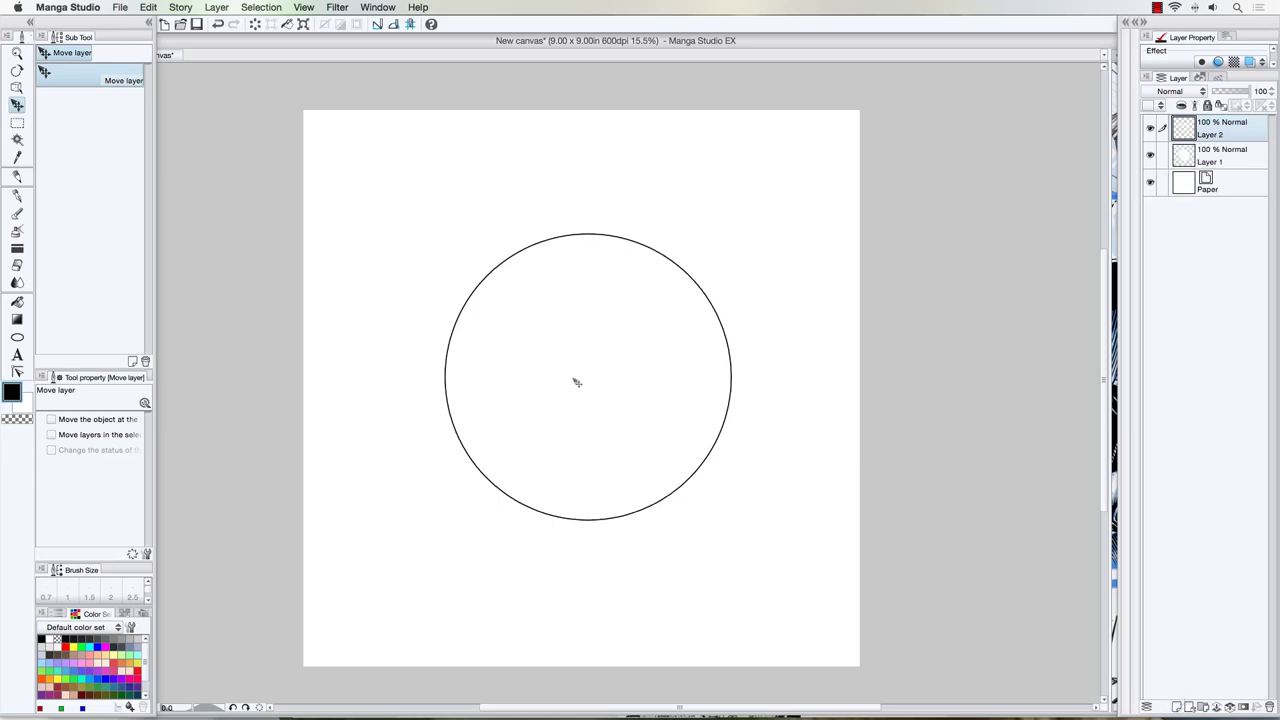
scroll(576, 385, up, 2)
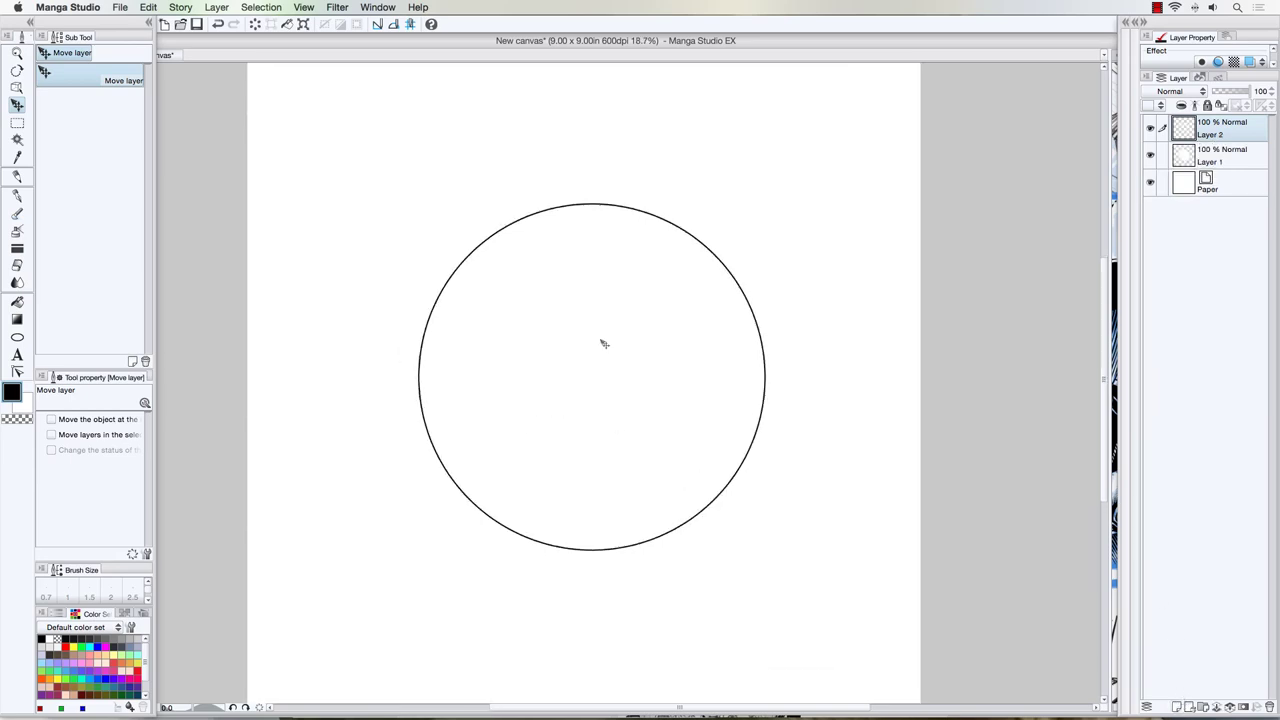
click(17, 178)
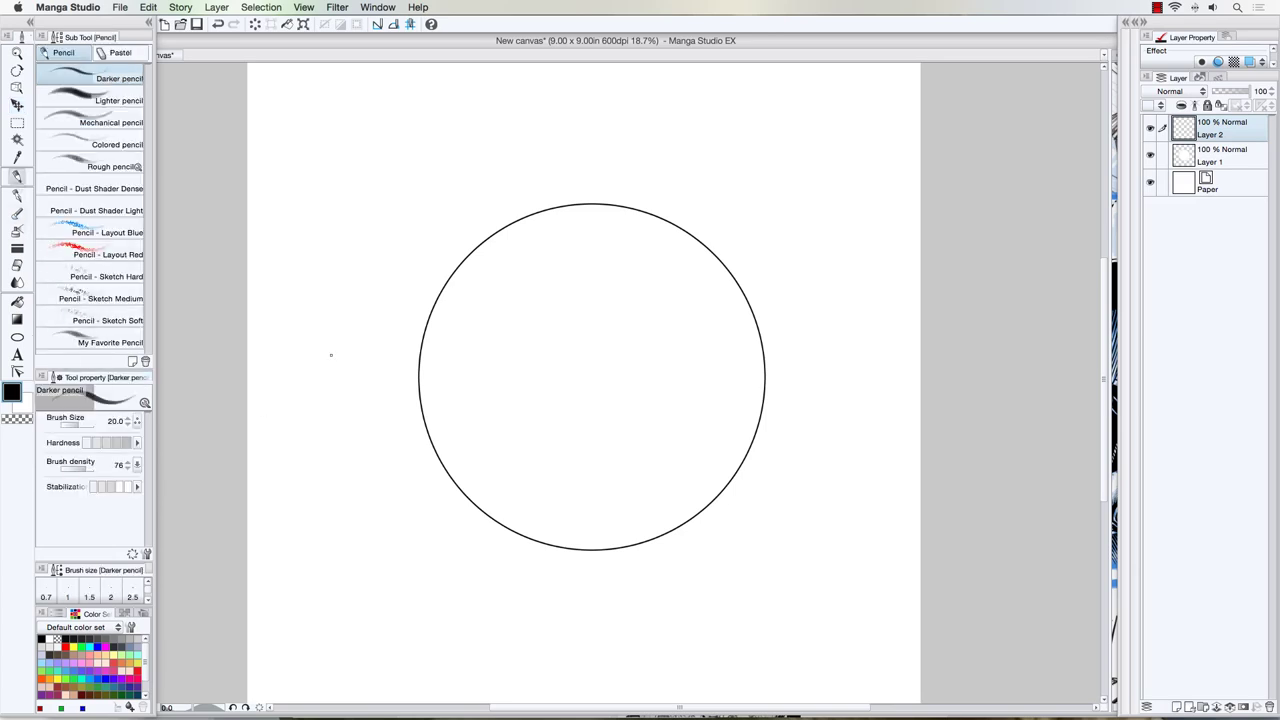
mouse_move(692, 252)
mouse_down()
mouse_move(698, 342)
mouse_move(695, 352)
mouse_move(701, 287)
mouse_move(683, 380)
mouse_move(703, 300)
mouse_move(679, 387)
mouse_move(675, 377)
mouse_move(663, 406)
mouse_up()
mouse_move(676, 392)
mouse_down()
mouse_move(600, 459)
mouse_move(534, 471)
mouse_up()
mouse_move(614, 452)
mouse_down()
mouse_move(505, 472)
mouse_move(464, 464)
mouse_up()
mouse_move(560, 466)
mouse_down()
mouse_move(606, 452)
mouse_move(518, 471)
mouse_move(448, 458)
mouse_move(472, 470)
mouse_up()
mouse_move(668, 398)
mouse_down()
mouse_move(703, 288)
mouse_move(695, 253)
mouse_move(705, 289)
mouse_move(700, 258)
mouse_up()
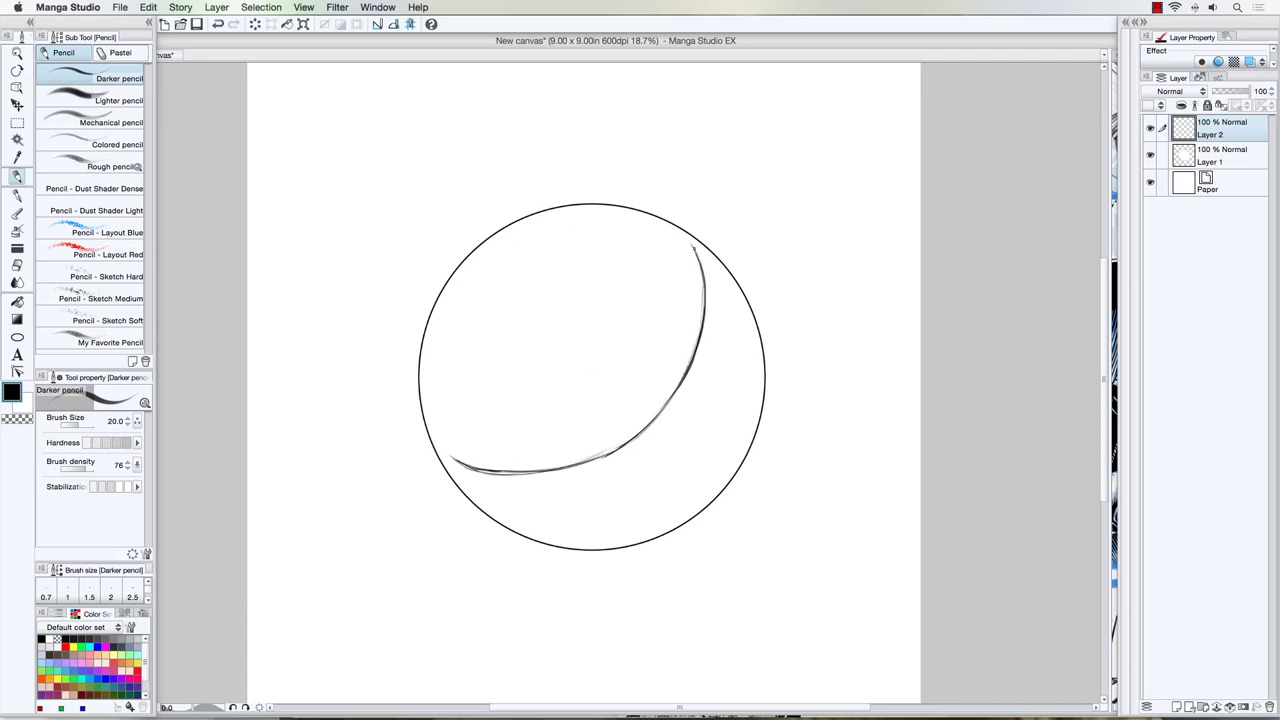
Sketch the outer shadow edge just inside the circle's right and bottom rim, closing the crescent
drag(728, 286, 754, 366)
drag(712, 258, 750, 398)
drag(750, 324, 732, 458)
drag(752, 394, 714, 486)
mouse_move(458, 464)
mouse_down()
mouse_move(492, 496)
mouse_move(482, 475)
mouse_move(550, 527)
mouse_move(588, 532)
mouse_up()
drag(721, 478, 616, 536)
drag(684, 512, 580, 540)
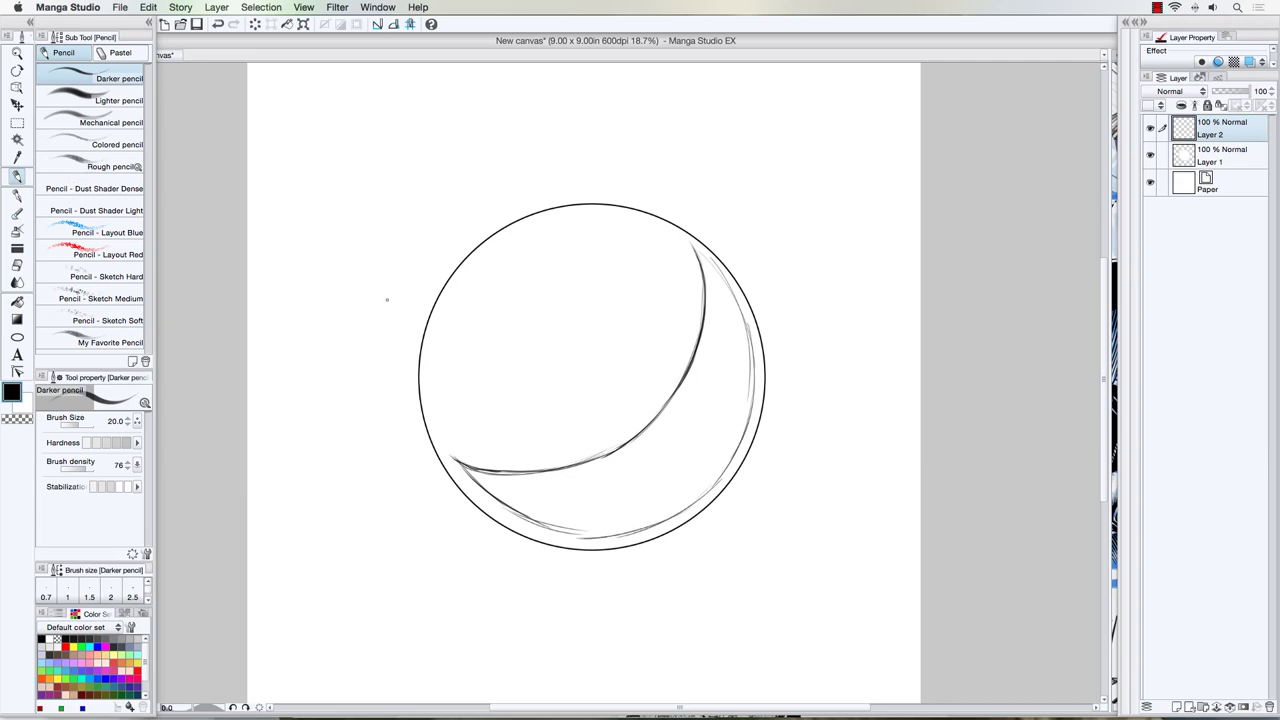
mouse_move(484, 258)
mouse_down()
mouse_move(520, 235)
mouse_move(654, 309)
mouse_move(498, 272)
mouse_up()
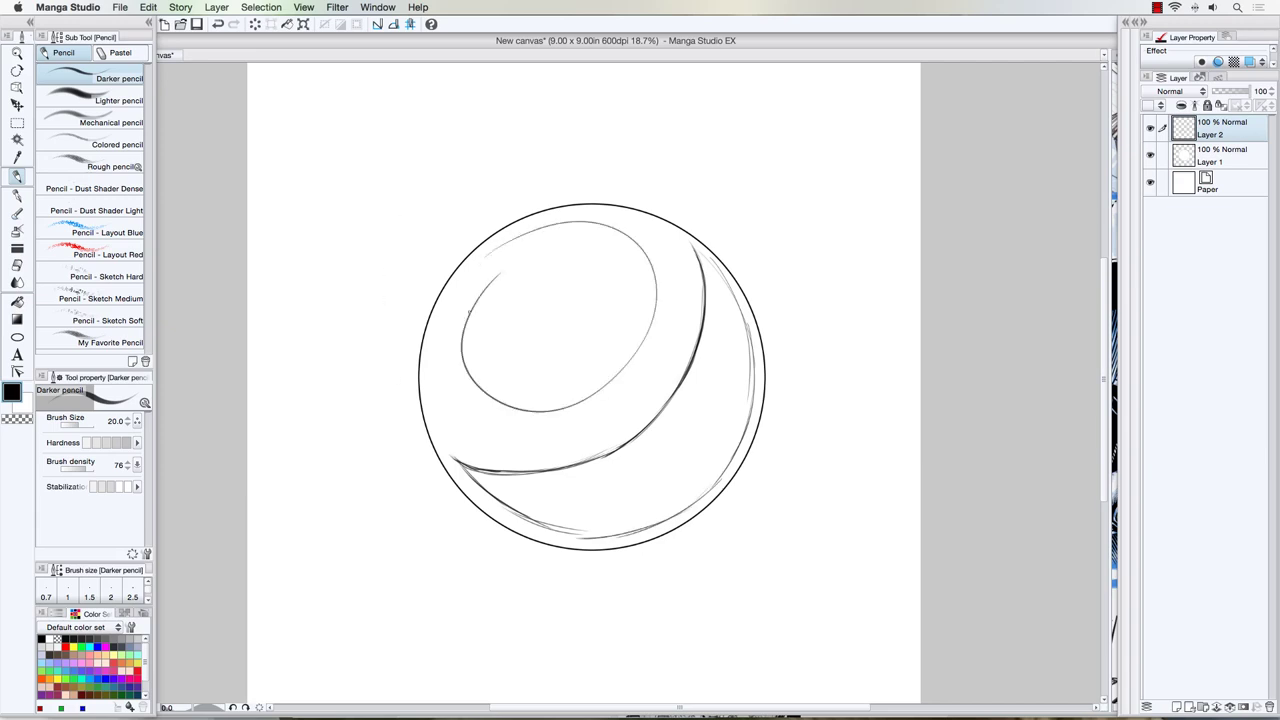
key(super+z)
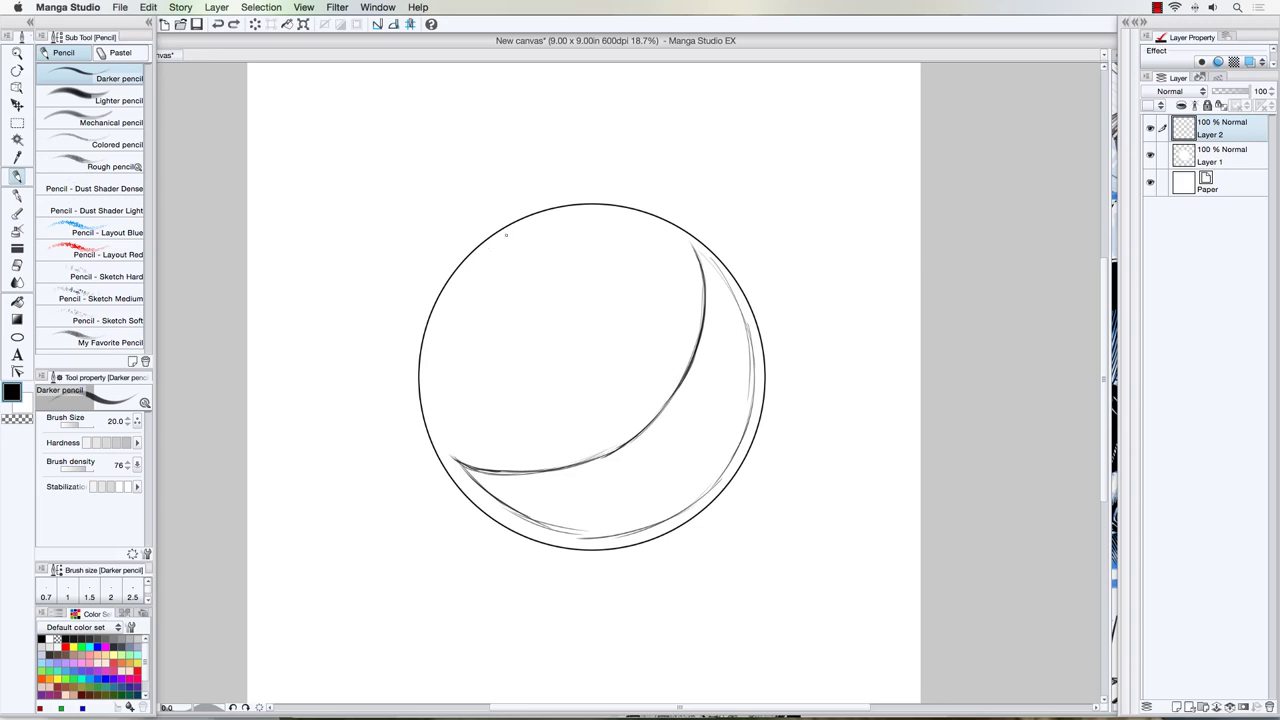
mouse_move(516, 230)
mouse_down()
mouse_move(622, 290)
mouse_move(511, 245)
mouse_up()
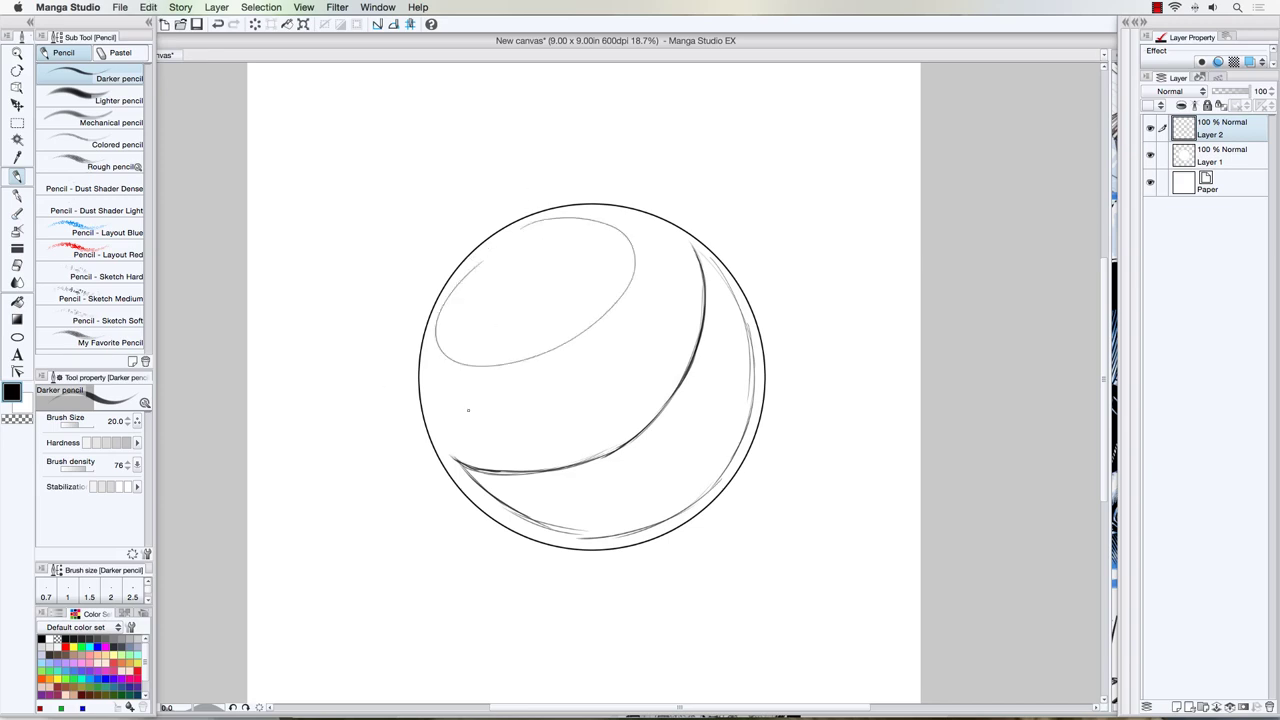
key(super+z)
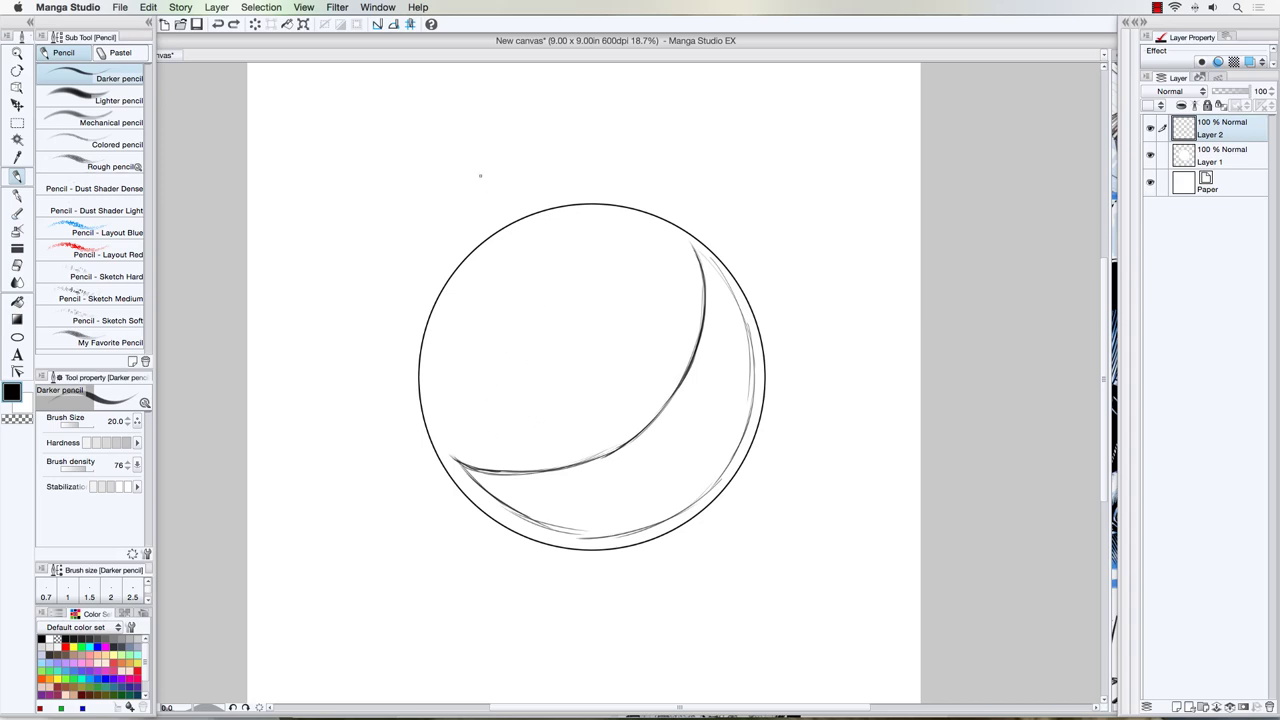
mouse_move(503, 261)
mouse_down()
mouse_move(502, 318)
mouse_move(575, 377)
mouse_move(601, 401)
mouse_up()
key(super+z)
key(super+z)
mouse_move(578, 405)
mouse_down()
mouse_move(604, 407)
mouse_move(597, 378)
mouse_up()
key(super+z)
key(super+z)
mouse_move(692, 254)
mouse_down()
mouse_move(683, 350)
mouse_move(480, 466)
mouse_up()
key(super+z)
mouse_move(474, 480)
mouse_down()
mouse_move(484, 408)
mouse_move(537, 333)
mouse_move(667, 288)
mouse_move(734, 325)
mouse_move(479, 398)
mouse_up()
mouse_move(472, 444)
mouse_down()
mouse_move(582, 293)
mouse_move(752, 340)
mouse_up()
mouse_move(684, 288)
mouse_down()
mouse_move(458, 436)
mouse_move(532, 310)
mouse_up()
mouse_move(468, 462)
mouse_down()
mouse_move(534, 304)
mouse_move(756, 348)
mouse_up()
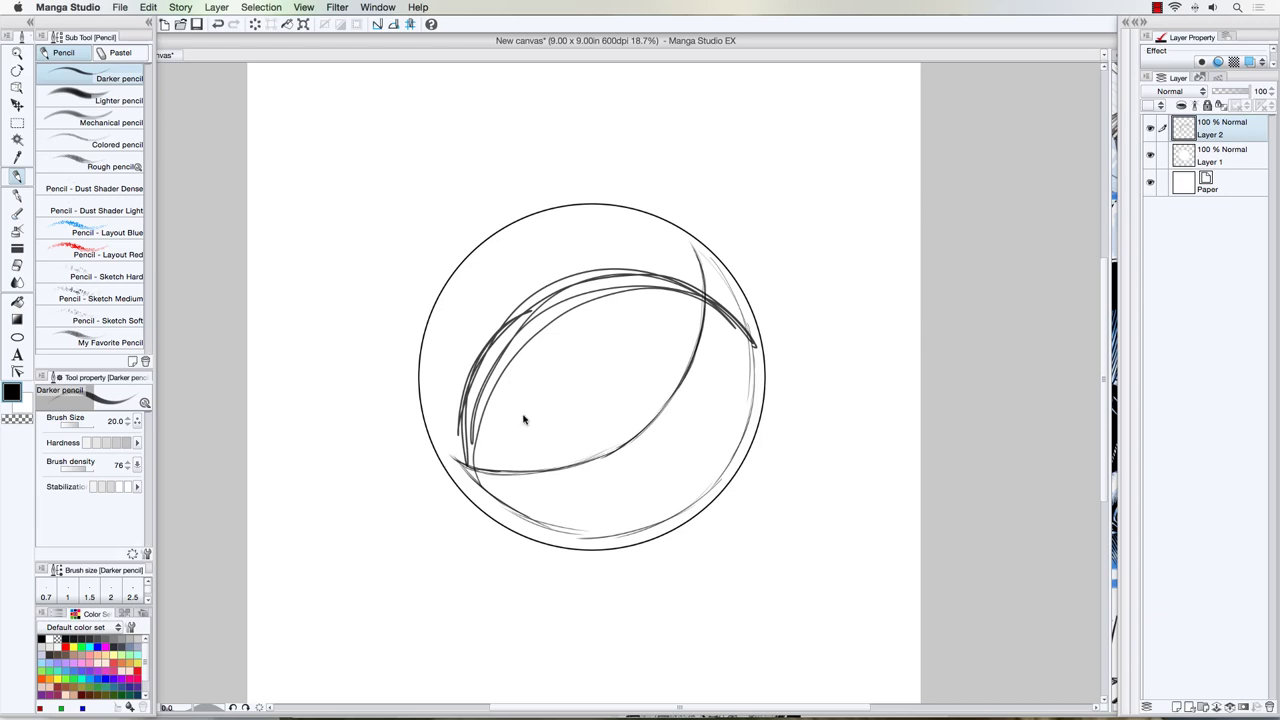
key(super+z)
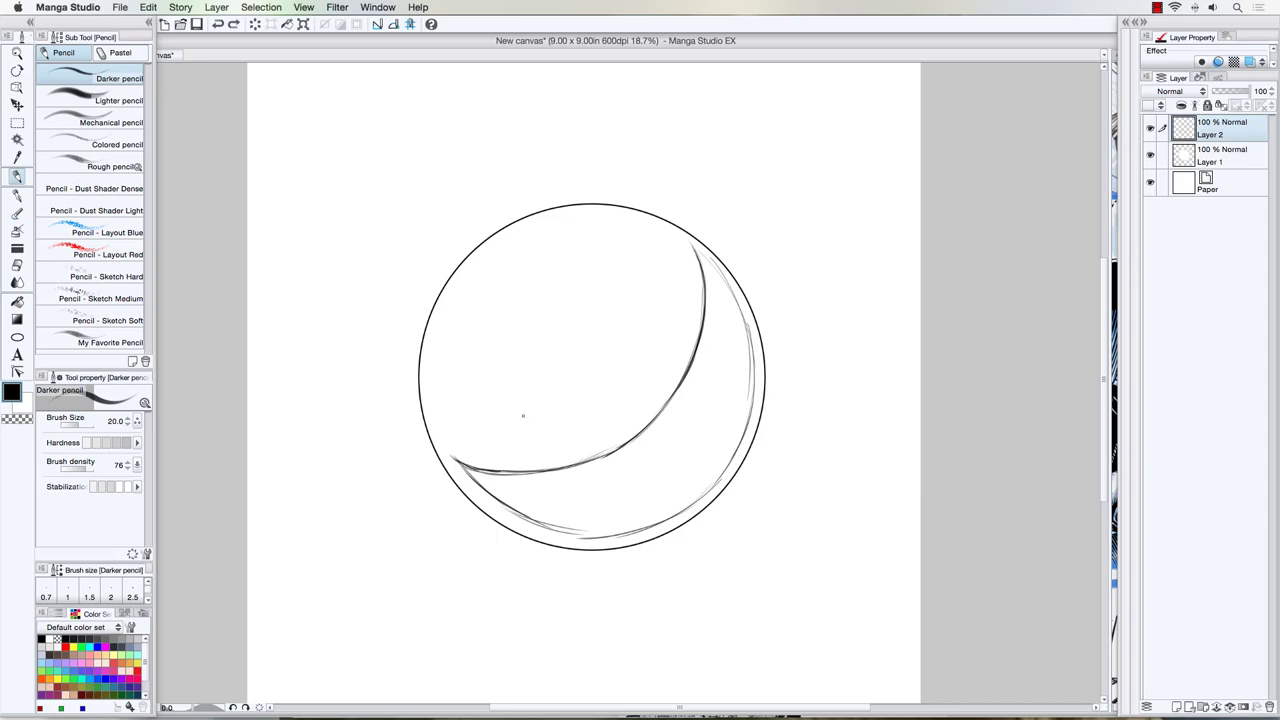
Reinforce the crescent's outer edge along the circle's right and lower rim with another pencil stroke
mouse_move(692, 246)
mouse_down()
mouse_move(752, 376)
mouse_move(735, 465)
mouse_move(627, 519)
mouse_move(540, 524)
mouse_move(468, 477)
mouse_up()
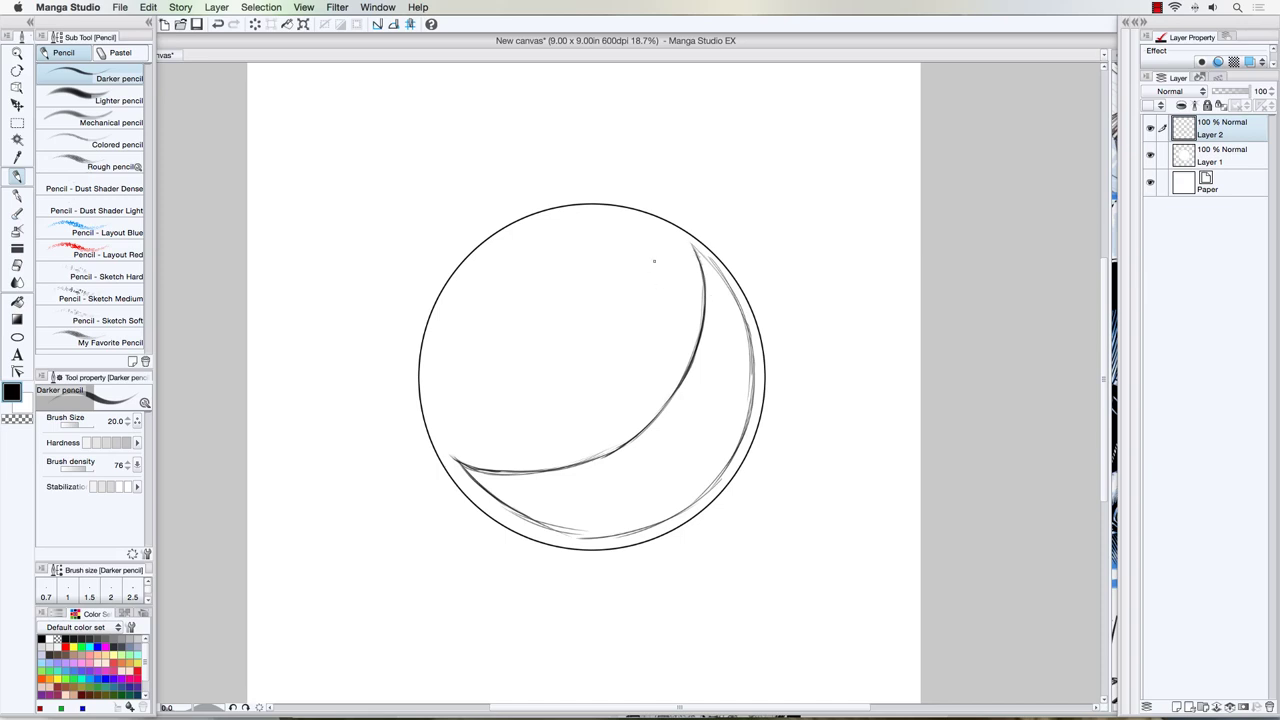
mouse_move(464, 442)
mouse_down()
mouse_move(460, 390)
mouse_move(549, 278)
mouse_move(733, 330)
mouse_up()
key(super+z)
Turn the crescent sketch layer blue at 60% opacity, and add a new layer above it as the active layer
click(1250, 62)
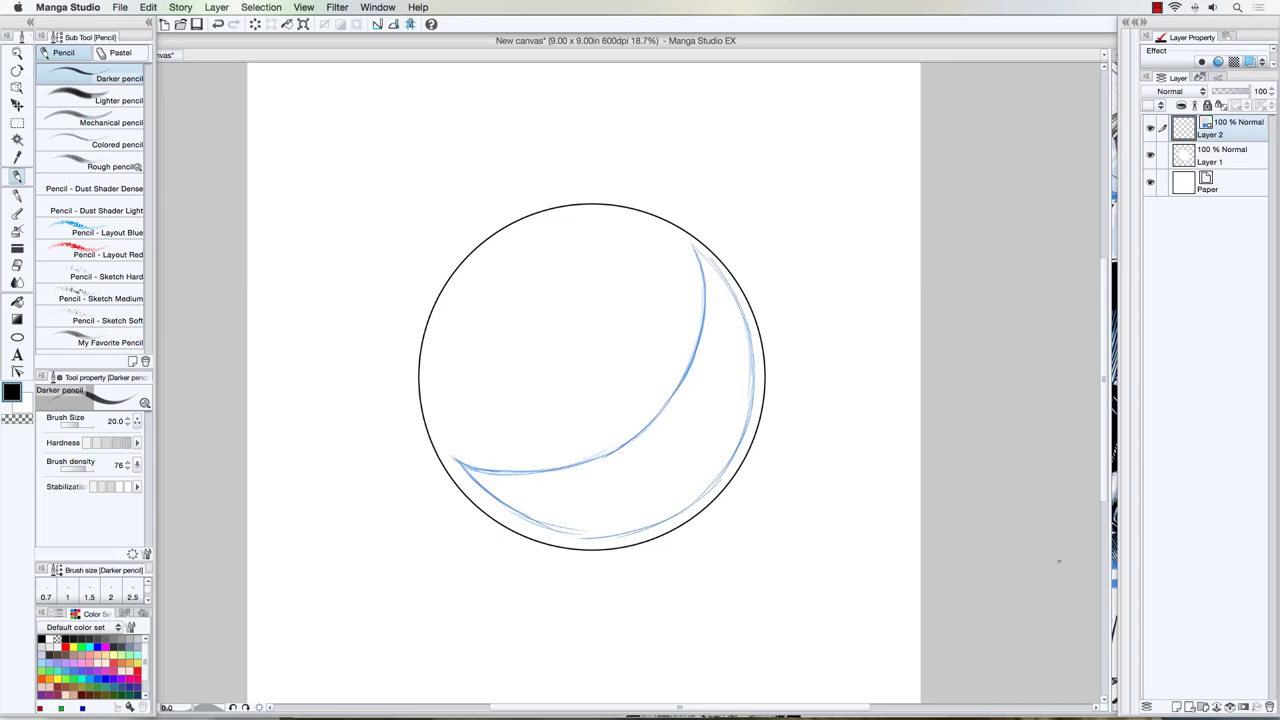
click(1176, 707)
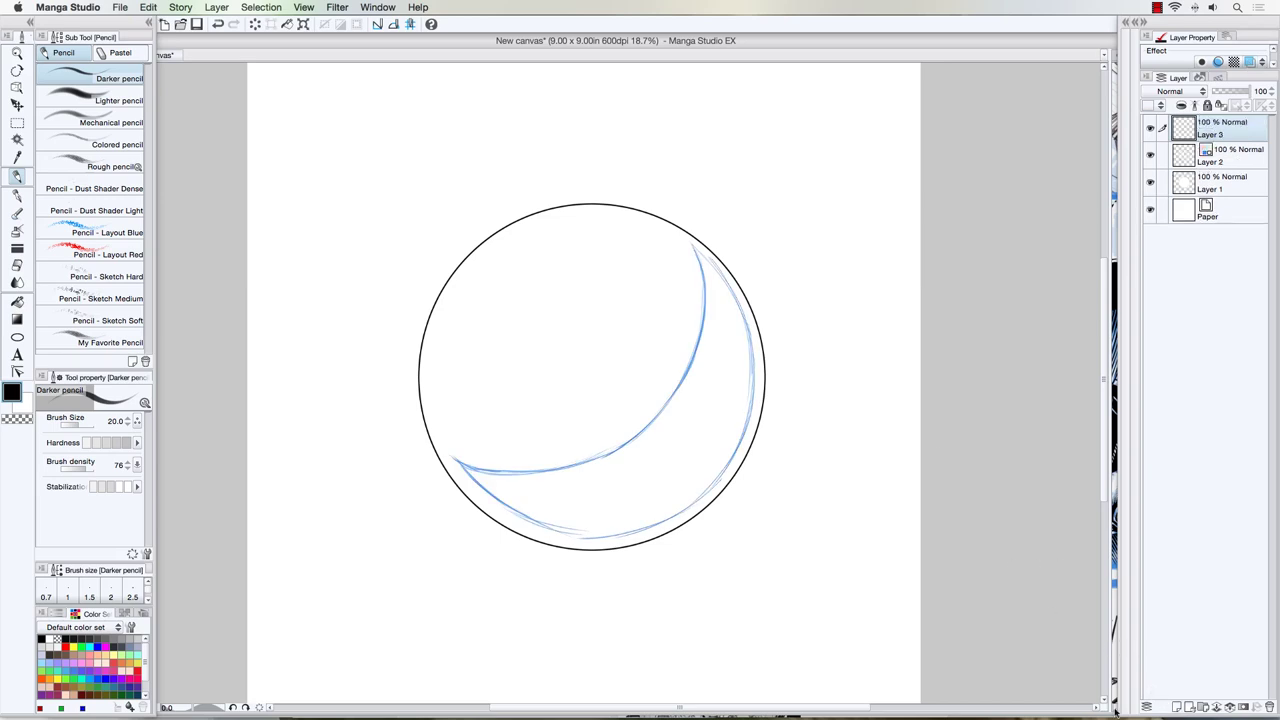
click(1232, 158)
click(1236, 91)
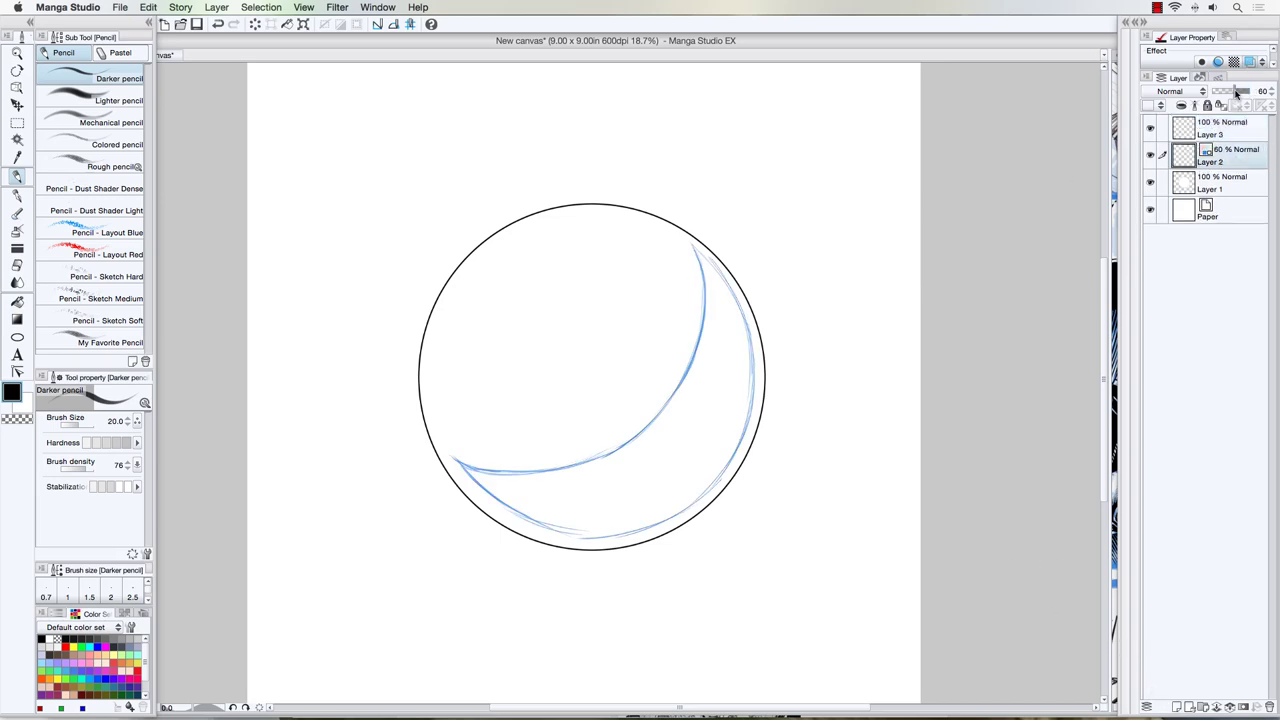
click(1198, 130)
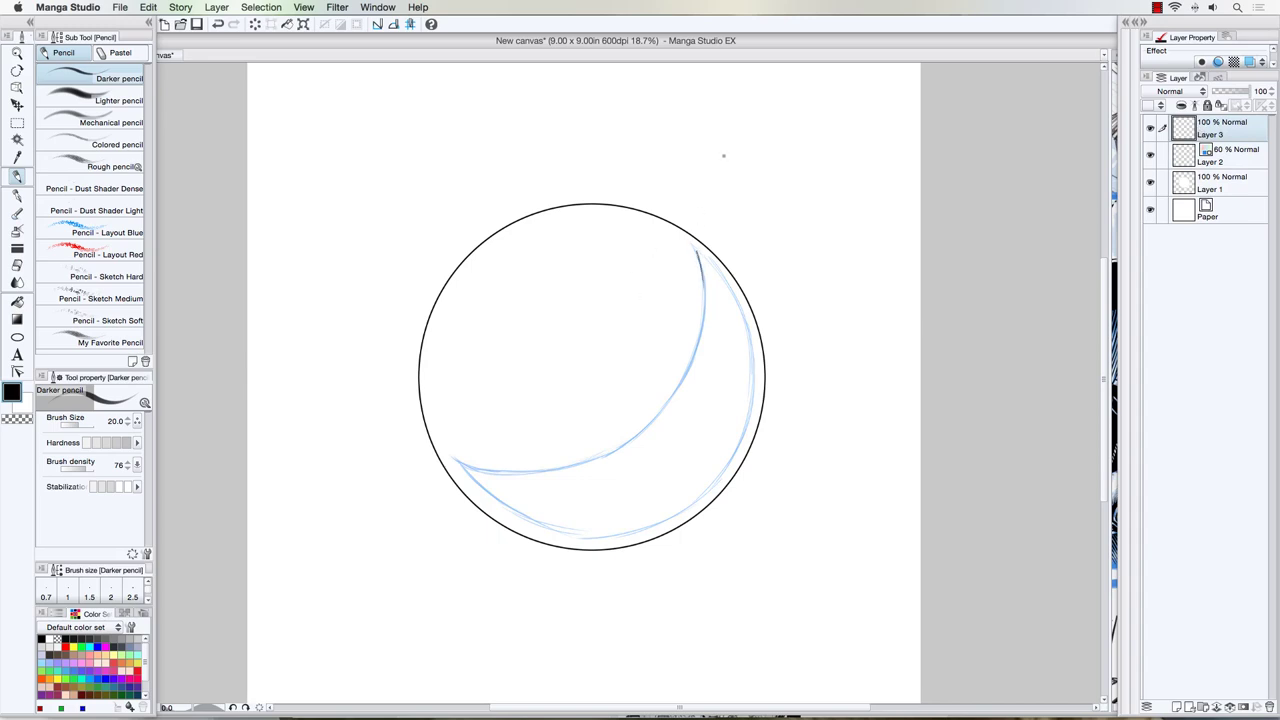
Ink the shadow's inner edge in black along the blue crescent guide with the Darker pencil, from upper right to lower left
key(bracketleft)
drag(699, 256, 696, 350)
drag(705, 305, 694, 358)
drag(706, 258, 702, 306)
mouse_move(699, 253)
mouse_down()
mouse_move(692, 364)
mouse_move(674, 396)
mouse_up()
drag(702, 322, 670, 402)
mouse_move(700, 332)
mouse_down()
mouse_move(673, 394)
mouse_move(681, 381)
mouse_up()
mouse_move(704, 308)
mouse_down()
mouse_move(679, 385)
mouse_move(638, 434)
mouse_move(534, 476)
mouse_move(470, 478)
mouse_up()
mouse_move(546, 470)
mouse_down()
mouse_move(510, 480)
mouse_move(652, 426)
mouse_move(703, 350)
mouse_up()
Add a second tapered black stroke beside the inner edge at the upper right, merging with it near the middle
drag(672, 402, 710, 328)
drag(690, 376, 716, 280)
mouse_move(707, 344)
mouse_down()
mouse_move(717, 274)
mouse_move(716, 290)
mouse_up()
drag(700, 362, 718, 282)
mouse_move(688, 384)
mouse_down()
mouse_move(718, 292)
mouse_move(714, 326)
mouse_up()
Build the second band toward the crescent's lower-left tip with thick tapered strokes at brush size 40
mouse_move(638, 438)
mouse_down()
mouse_move(694, 374)
mouse_move(547, 484)
mouse_move(611, 447)
mouse_up()
drag(553, 479, 504, 503)
key(bracketright)
drag(547, 488, 502, 507)
drag(538, 494, 502, 505)
mouse_move(562, 476)
mouse_down()
mouse_move(516, 503)
mouse_move(537, 495)
mouse_up()
mouse_move(582, 462)
mouse_down()
mouse_move(547, 488)
mouse_move(660, 420)
mouse_up()
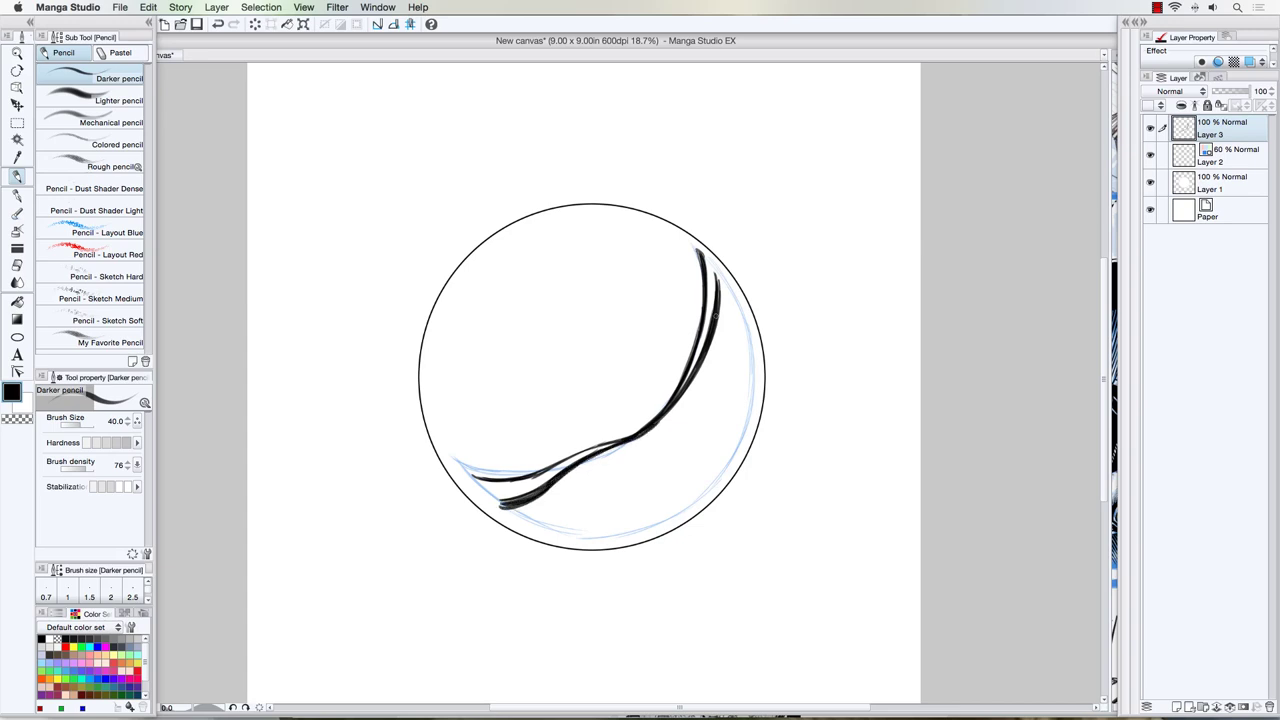
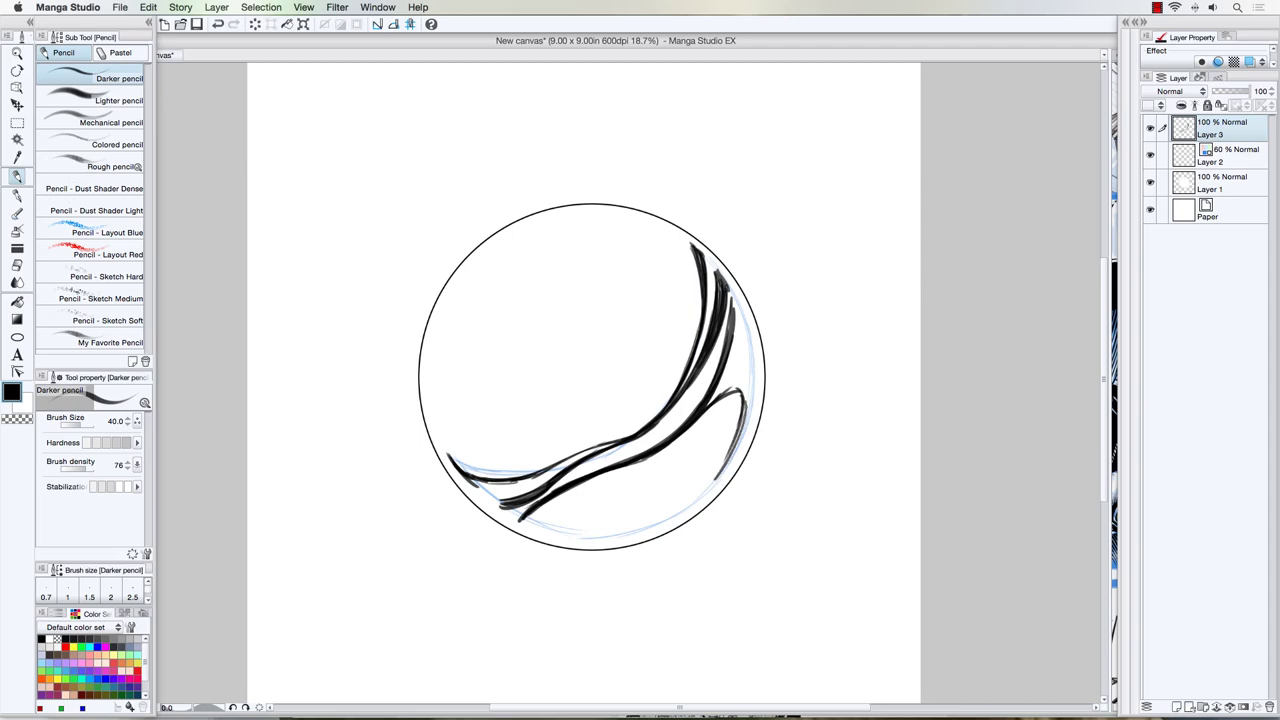
Draw the right and bottom contours of the enclosed lower-right shadow shape along the blue outer guide
mouse_move(733, 450)
mouse_down()
mouse_move(742, 392)
mouse_move(718, 398)
mouse_move(741, 410)
mouse_move(702, 505)
mouse_move(682, 512)
mouse_up()
drag(752, 404, 710, 486)
mouse_move(755, 372)
mouse_down()
mouse_move(732, 456)
mouse_move(747, 406)
mouse_up()
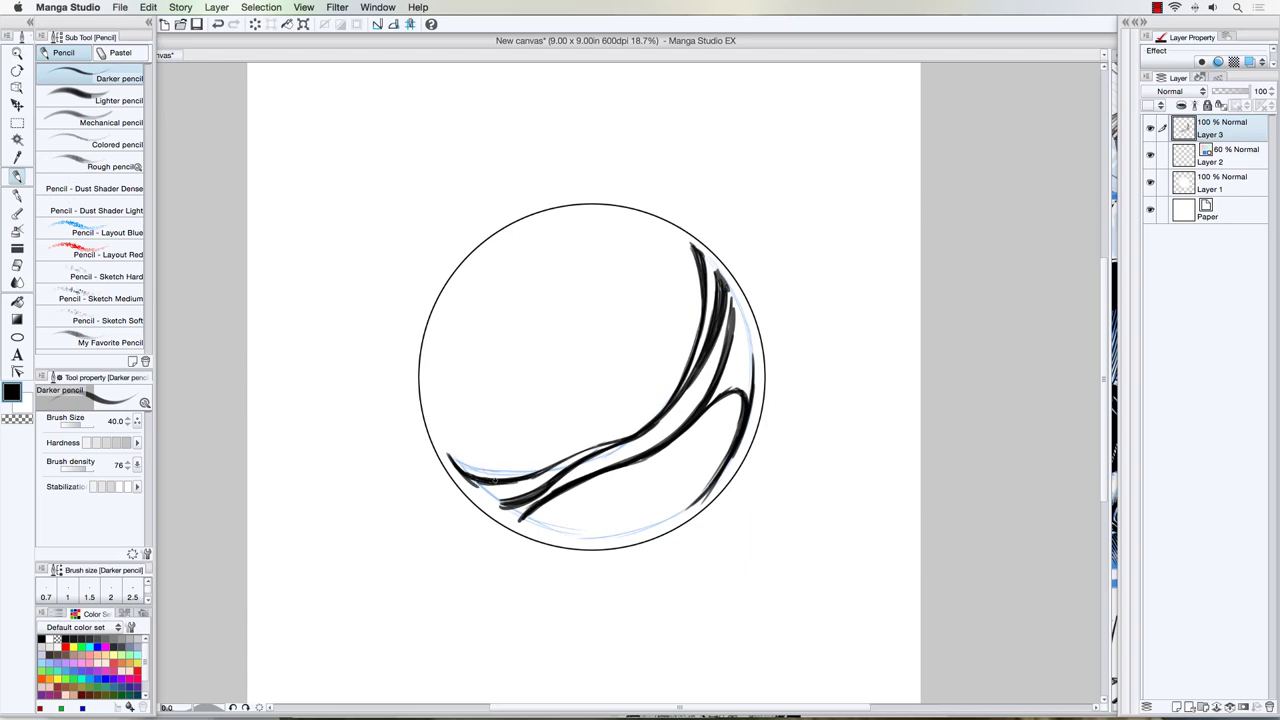
drag(564, 458, 618, 442)
mouse_move(555, 493)
mouse_down()
mouse_move(522, 526)
mouse_move(610, 537)
mouse_up()
mouse_move(527, 524)
mouse_down()
mouse_move(635, 532)
mouse_move(592, 538)
mouse_move(656, 528)
mouse_up()
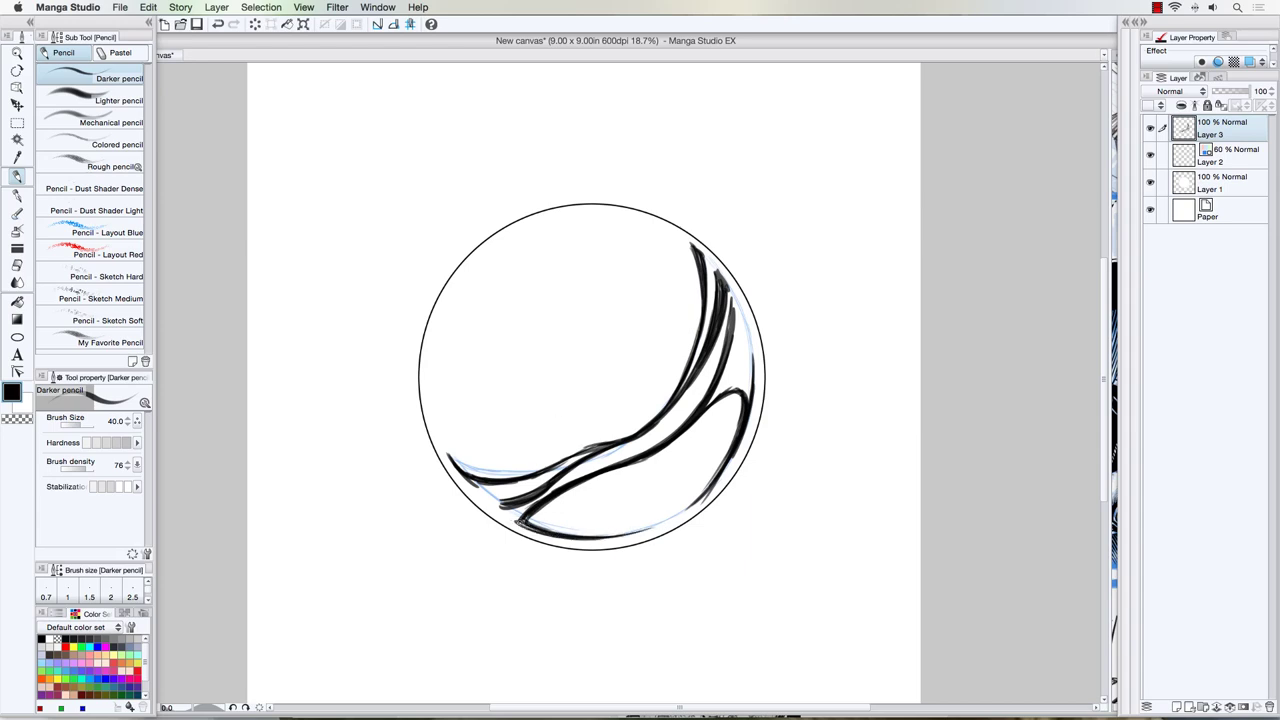
Thicken the enclosed shape's corners, add a wedge at its lower-left tip, and ink the crescent's outer line at the right
drag(524, 524, 480, 494)
mouse_move(700, 418)
mouse_down()
mouse_move(736, 409)
mouse_move(737, 394)
mouse_move(735, 431)
mouse_move(741, 382)
mouse_move(733, 441)
mouse_move(730, 397)
mouse_move(678, 432)
mouse_move(725, 399)
mouse_up()
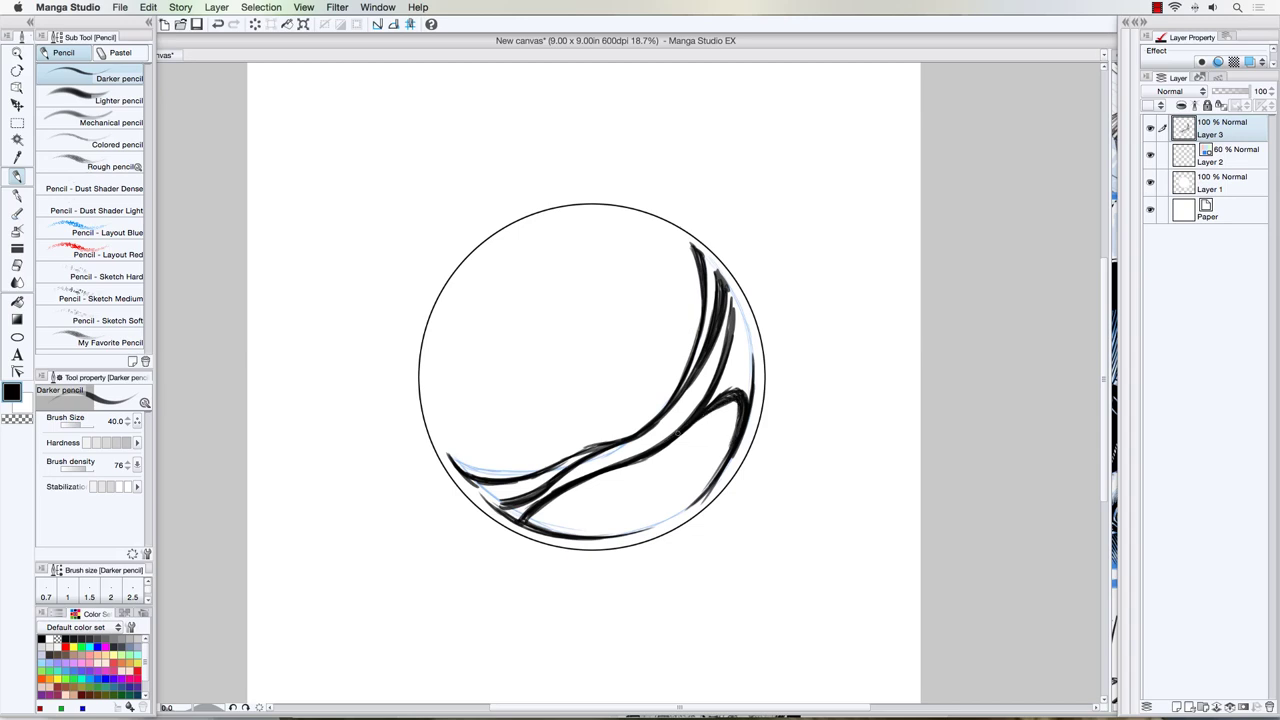
mouse_move(612, 471)
mouse_down()
mouse_move(526, 507)
mouse_move(586, 535)
mouse_move(551, 525)
mouse_move(674, 519)
mouse_up()
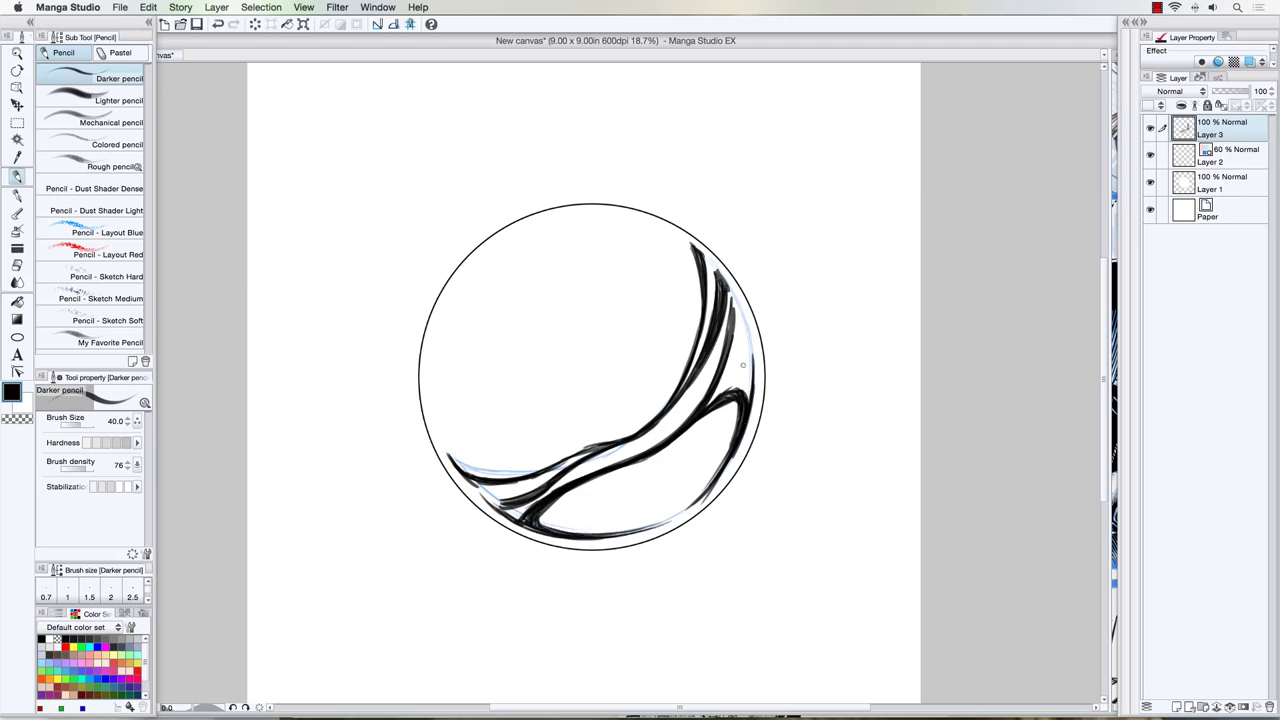
mouse_move(742, 364)
mouse_down()
mouse_move(748, 318)
mouse_move(750, 406)
mouse_move(753, 342)
mouse_move(755, 394)
mouse_move(708, 488)
mouse_up()
Try blocky, jagged shapes along the shadow's inner edge, and undo them
mouse_move(511, 467)
mouse_down()
mouse_move(568, 456)
mouse_move(595, 432)
mouse_move(608, 440)
mouse_move(621, 413)
mouse_move(665, 409)
mouse_up()
mouse_move(604, 420)
mouse_down()
mouse_move(648, 422)
mouse_move(510, 468)
mouse_move(640, 420)
mouse_move(680, 374)
mouse_move(676, 384)
mouse_up()
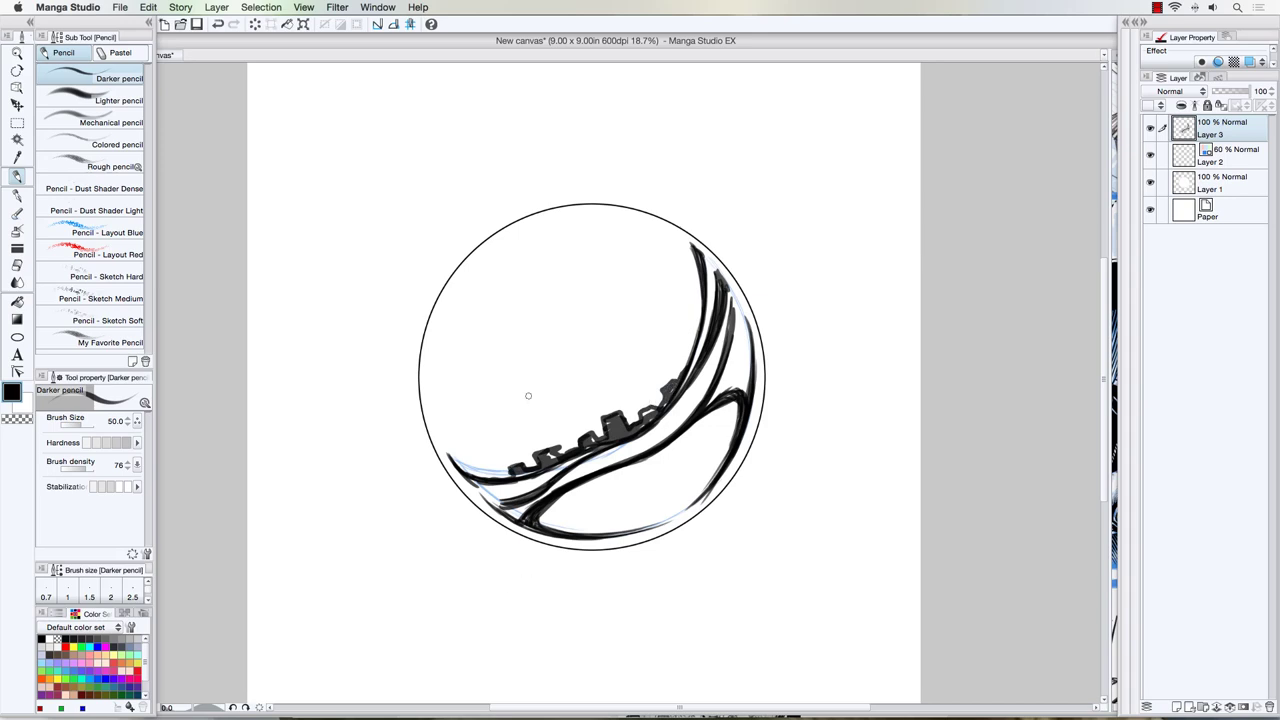
key(ctrl+z)
key(ctrl+z)
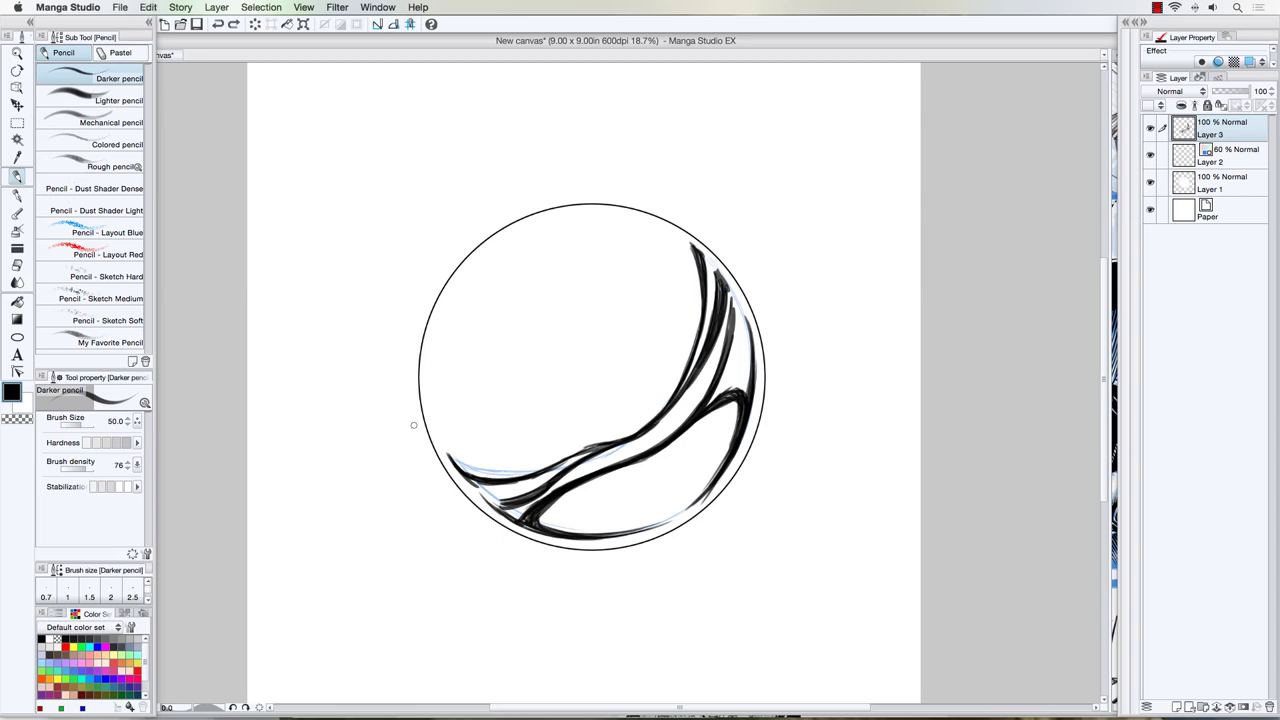
Thicken the circle's outline along its right and bottom sides
key(bracketleft)
mouse_move(669, 222)
mouse_down()
mouse_move(738, 280)
mouse_move(760, 332)
mouse_up()
mouse_move(735, 283)
mouse_down()
mouse_move(764, 360)
mouse_move(758, 445)
mouse_move(765, 381)
mouse_move(760, 428)
mouse_move(722, 498)
mouse_move(680, 528)
mouse_move(599, 550)
mouse_up()
drag(677, 532, 538, 546)
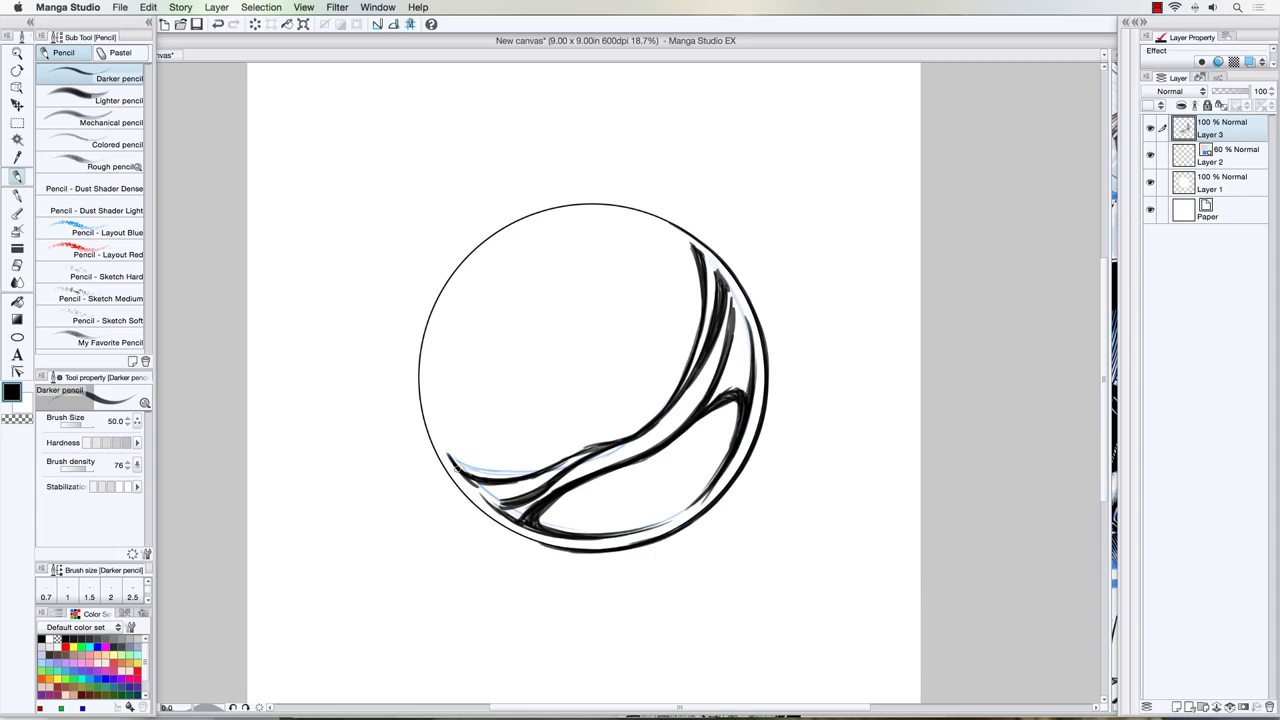
Taper the heavy outline up the circle's lower-left side and reinforce its right side
mouse_move(442, 466)
mouse_down()
mouse_move(532, 542)
mouse_move(504, 526)
mouse_move(552, 549)
mouse_move(477, 507)
mouse_up()
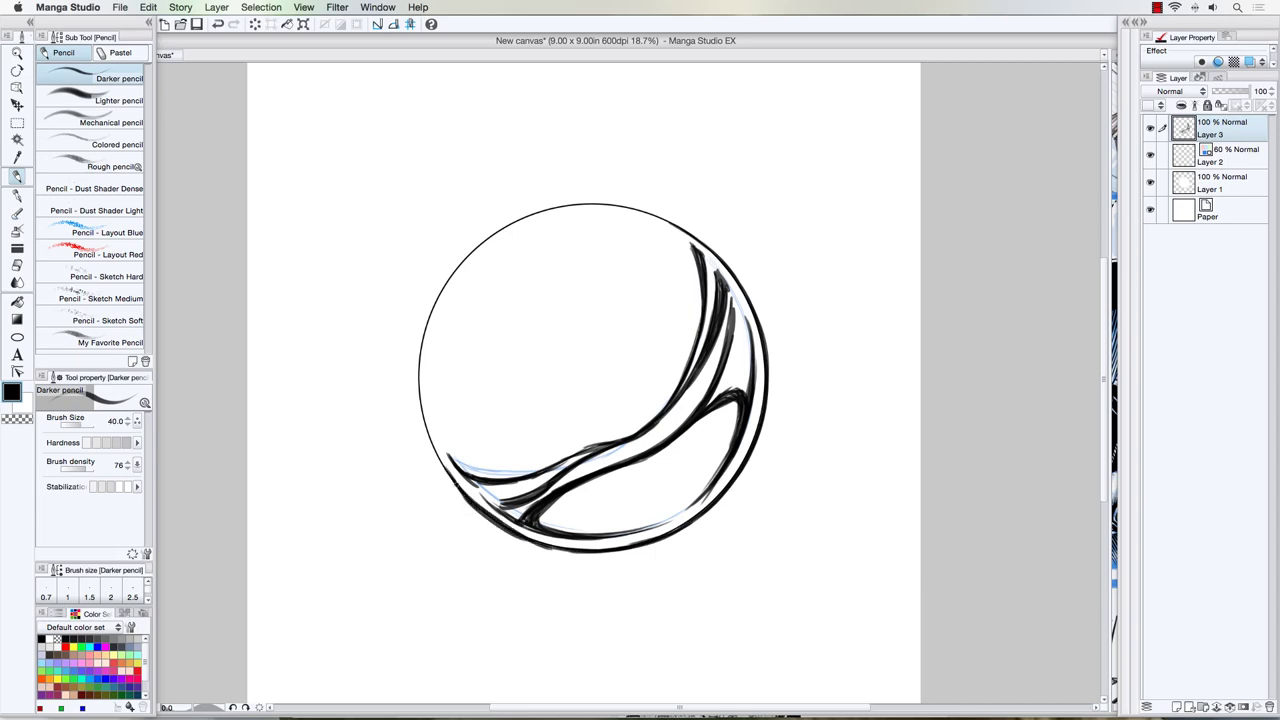
drag(564, 550, 522, 538)
mouse_move(446, 466)
mouse_down()
mouse_move(422, 411)
mouse_move(437, 458)
mouse_up()
drag(422, 410, 461, 491)
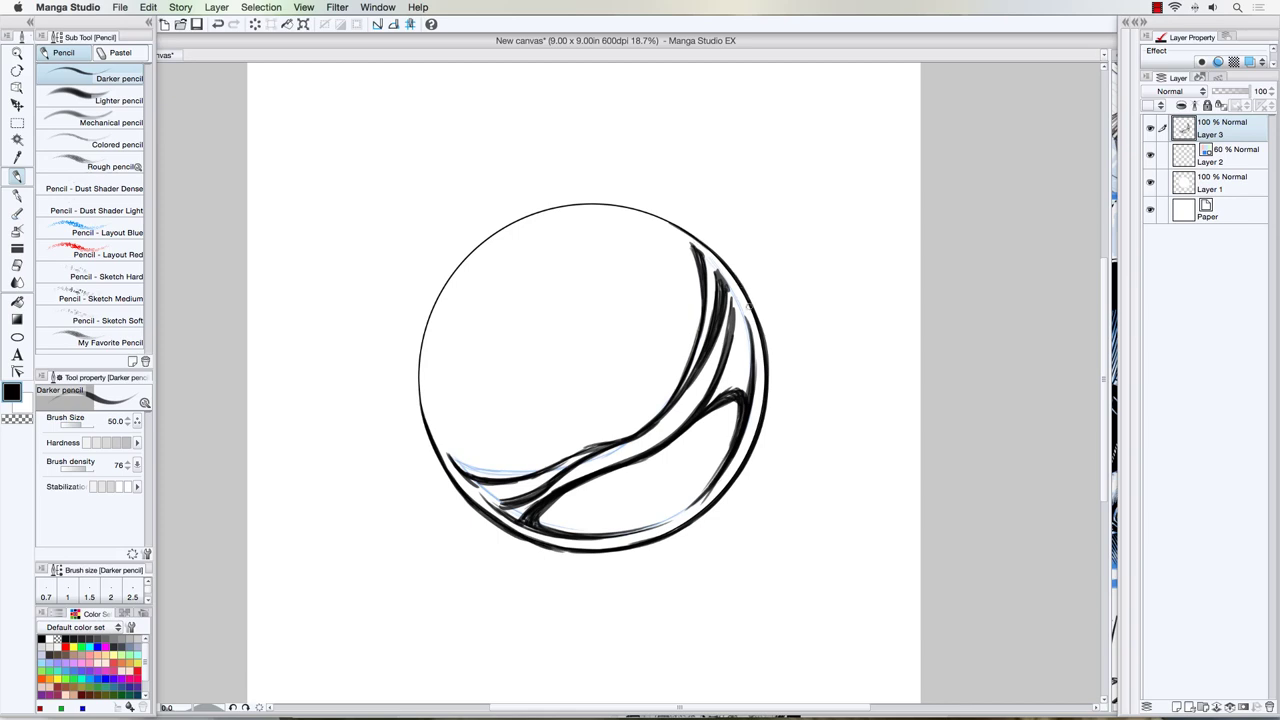
drag(750, 295, 766, 404)
drag(765, 342, 765, 414)
Break the circle's upper-left outline into dashes with white at brush size 25, and return to black
key(x)
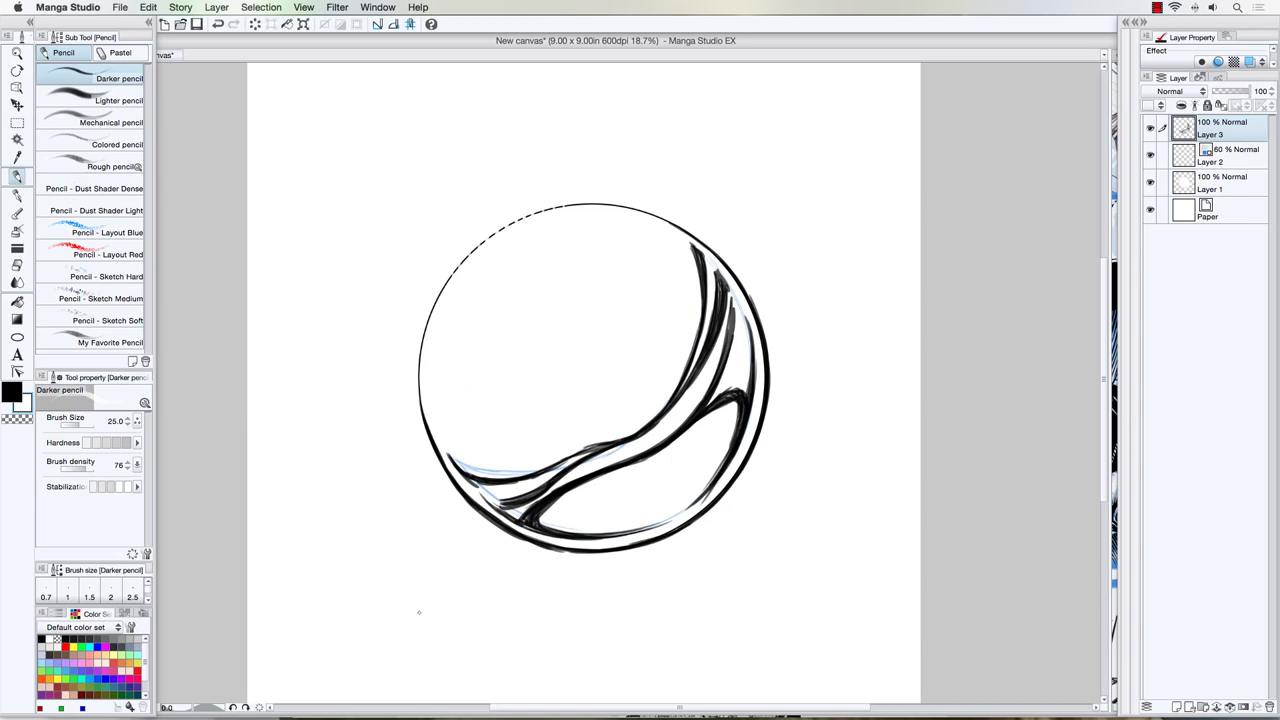
click(12, 394)
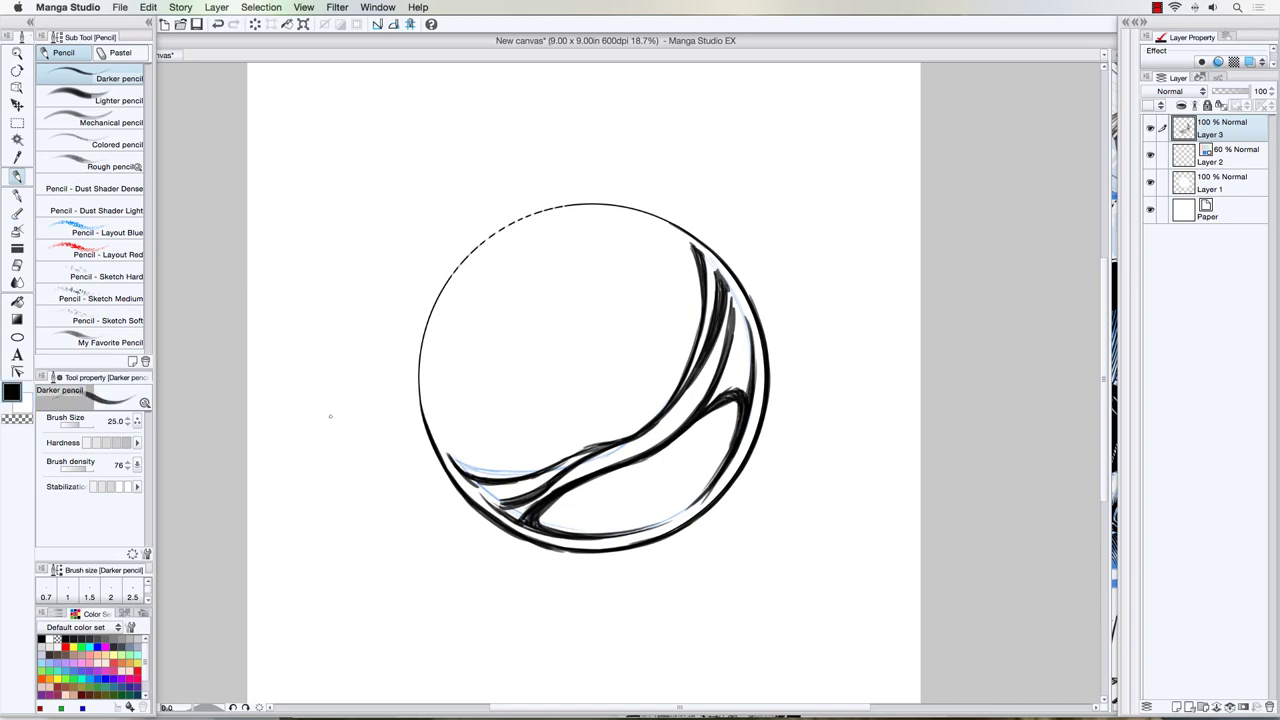
Add a tapered black spike at the enclosed shape's lower tip and thicken the shape's inner edge with the Darker pencil
key(r)
drag(380, 446, 491, 563)
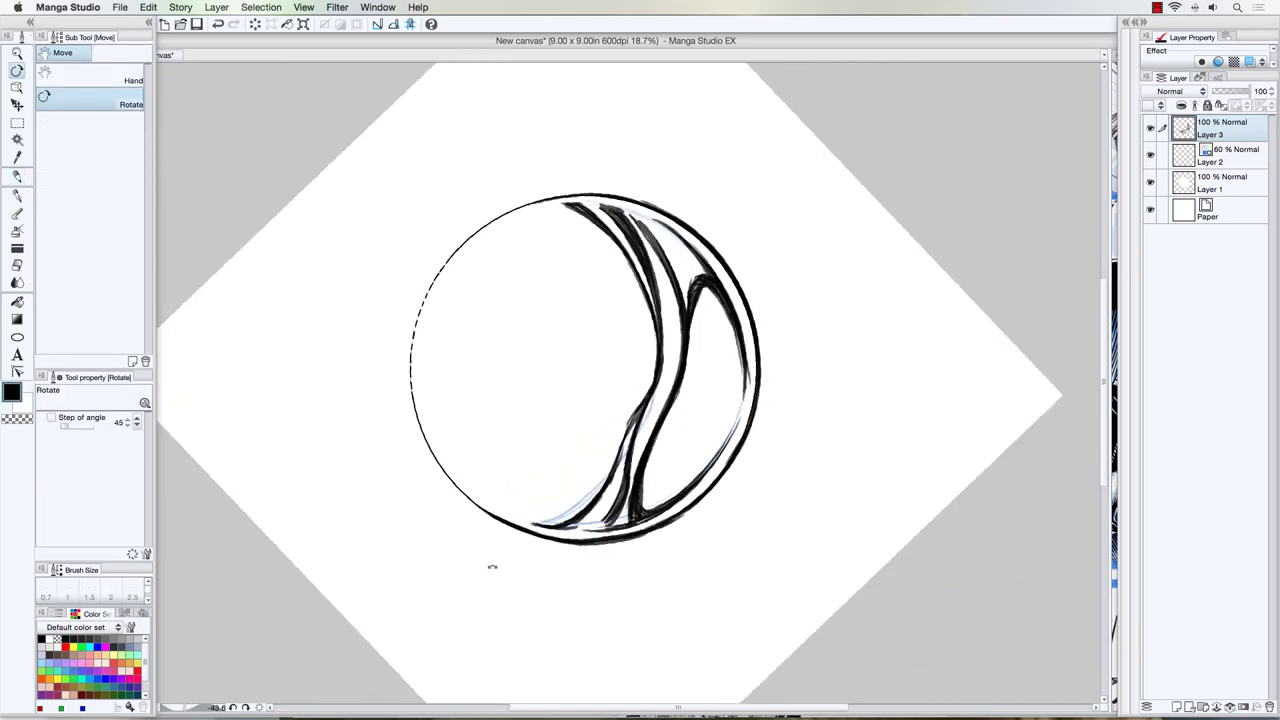
click(16, 176)
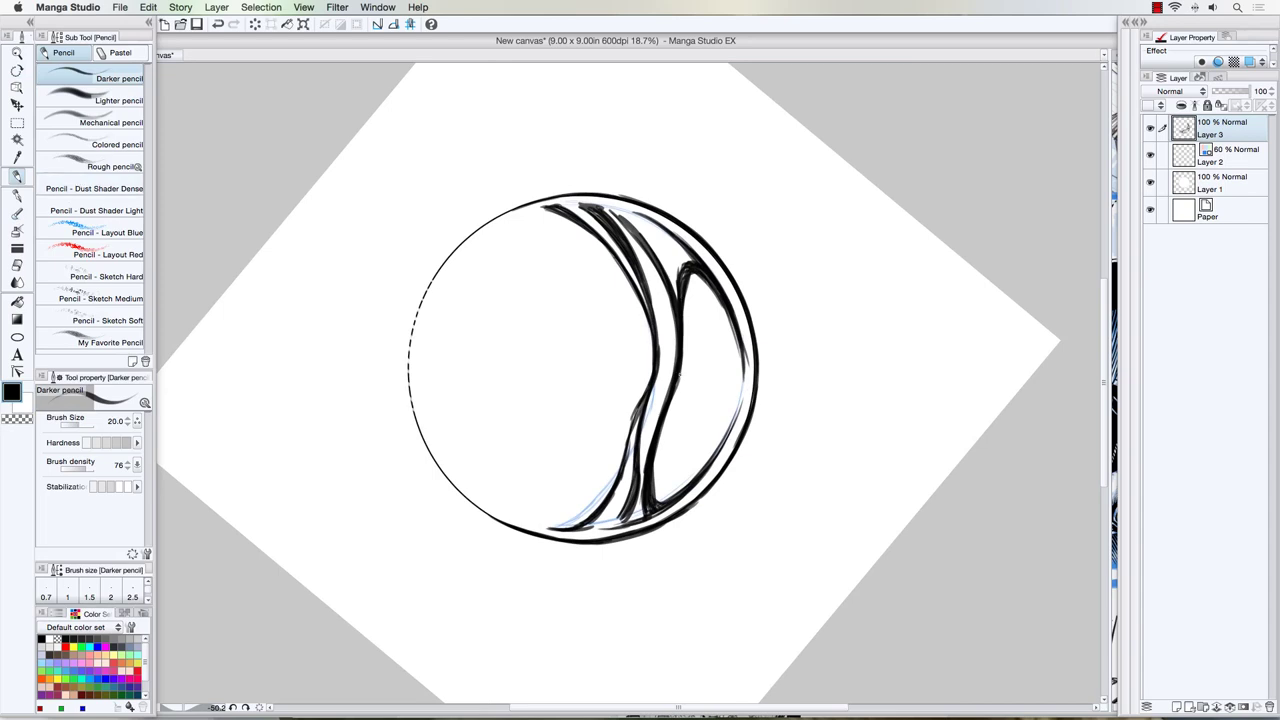
key(bracketright)
mouse_move(676, 386)
mouse_down()
mouse_move(661, 484)
mouse_move(668, 500)
mouse_move(678, 494)
mouse_up()
drag(664, 438, 666, 480)
drag(673, 396, 676, 491)
drag(680, 374, 668, 415)
mouse_move(685, 328)
mouse_down()
mouse_move(684, 306)
mouse_move(684, 352)
mouse_up()
drag(685, 292, 686, 269)
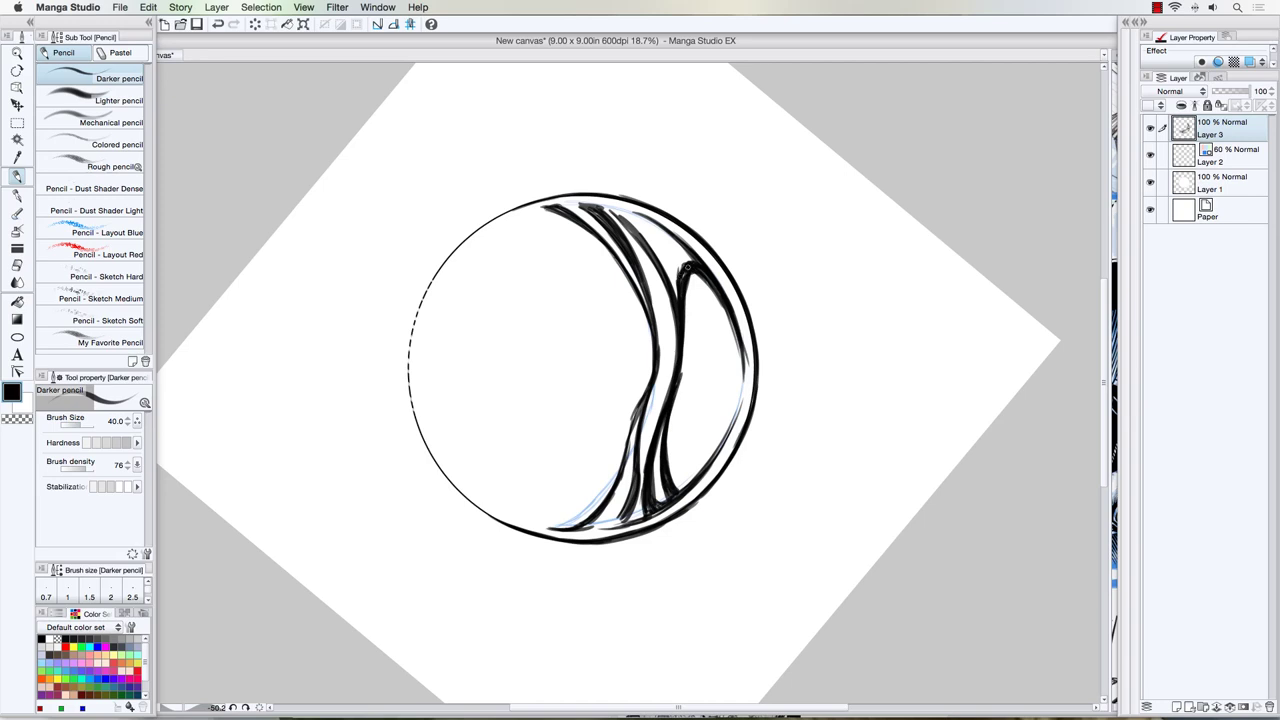
Start hatching inside the enclosed shape with long tapered strokes following its inner edge at brush size 30
drag(733, 337, 729, 309)
mouse_move(741, 390)
mouse_down()
mouse_move(731, 333)
mouse_move(684, 359)
mouse_move(682, 383)
mouse_up()
drag(682, 357, 670, 435)
drag(678, 387, 668, 451)
drag(687, 290, 678, 418)
drag(686, 352, 672, 446)
drag(682, 392, 668, 464)
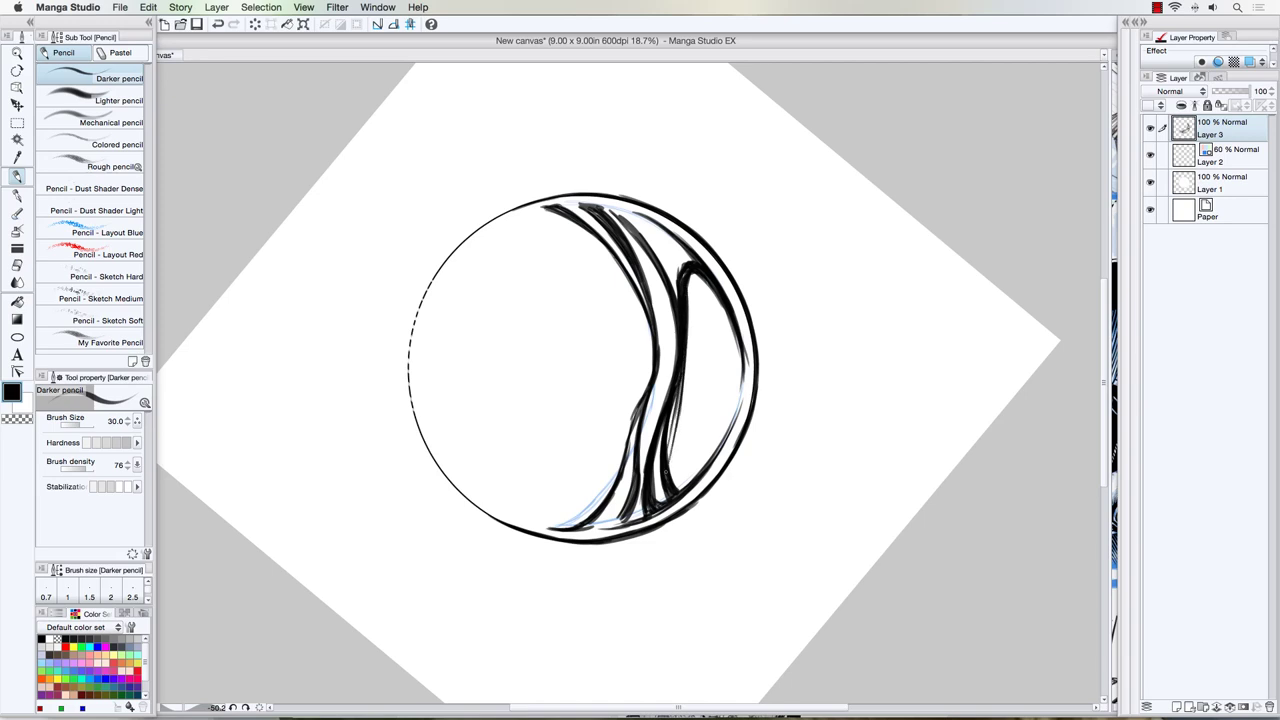
Add evenly spaced parallel hatch lines beside the first ones, running from the shape's rounded end to its lower tip
drag(690, 282, 688, 384)
drag(690, 322, 686, 408)
drag(688, 344, 672, 474)
drag(684, 414, 671, 476)
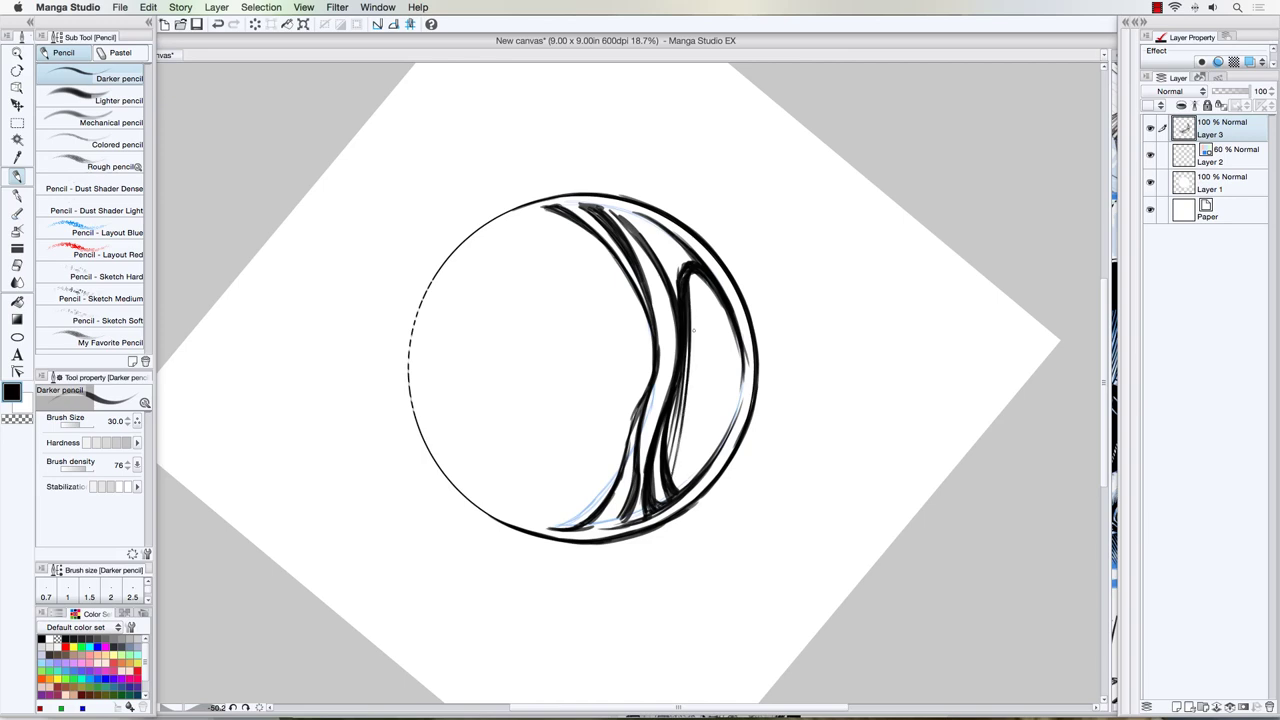
mouse_move(694, 276)
mouse_down()
mouse_move(692, 354)
mouse_move(692, 306)
mouse_move(691, 324)
mouse_up()
drag(694, 280, 690, 402)
drag(692, 344, 678, 466)
drag(689, 410, 675, 488)
drag(696, 272, 697, 350)
drag(697, 274, 695, 400)
drag(698, 322, 684, 482)
drag(693, 424, 681, 486)
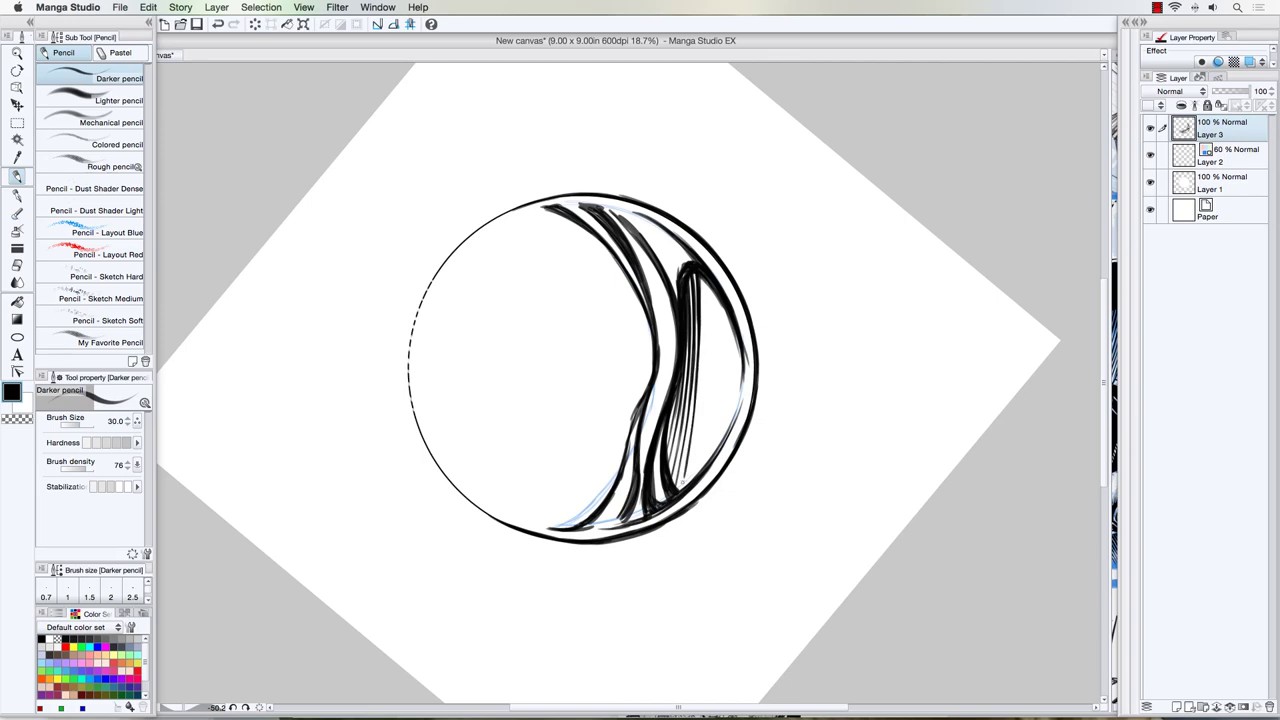
Continue the parallel hatching across the middle of the enclosed shape, keeping the lines tapered toward the lower tip
drag(703, 272, 694, 418)
drag(703, 362, 688, 482)
drag(700, 408, 686, 484)
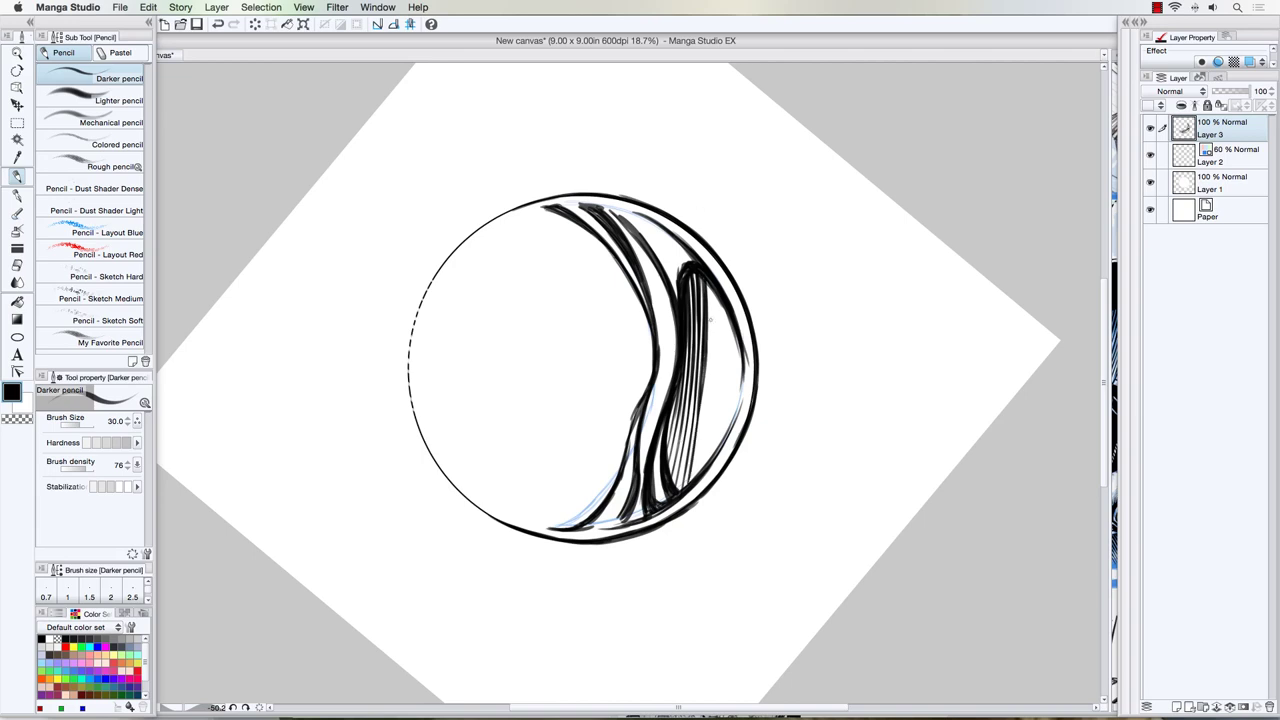
mouse_move(711, 286)
mouse_down()
mouse_move(708, 368)
mouse_move(711, 320)
mouse_up()
drag(710, 314, 710, 384)
drag(711, 288, 705, 426)
drag(705, 374, 698, 454)
drag(702, 414, 689, 486)
drag(718, 298, 710, 408)
drag(712, 336, 700, 458)
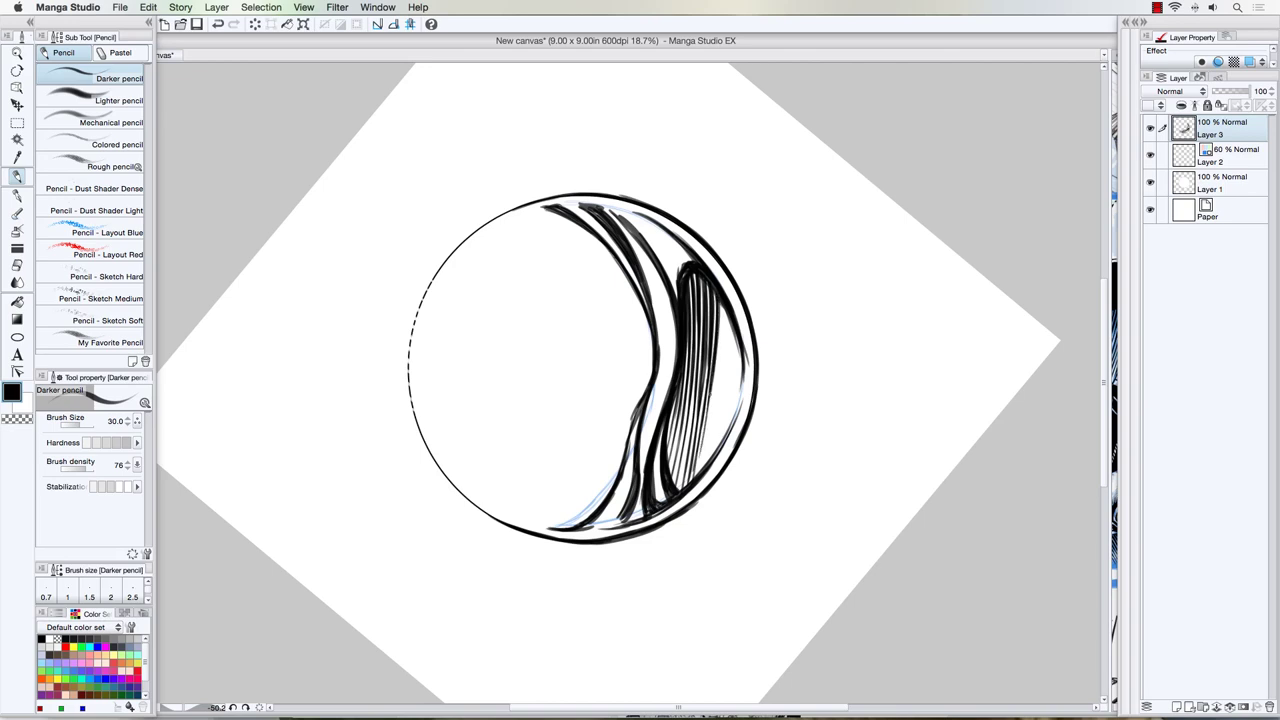
Fill the rest of the enclosed shape with shorter parallel hatch lines up to its outer edge
drag(708, 394, 699, 474)
drag(722, 300, 714, 400)
drag(724, 310, 705, 444)
drag(721, 368, 706, 452)
drag(708, 446, 701, 472)
mouse_move(729, 316)
mouse_down()
mouse_move(707, 466)
mouse_move(726, 384)
mouse_move(726, 396)
mouse_up()
drag(735, 330, 718, 418)
drag(729, 368, 721, 420)
drag(737, 336, 725, 410)
drag(727, 392, 709, 462)
mouse_move(740, 340)
mouse_down()
mouse_move(726, 422)
mouse_move(728, 402)
mouse_up()
drag(730, 404, 717, 451)
mouse_move(740, 362)
mouse_down()
mouse_move(722, 446)
mouse_move(736, 418)
mouse_move(730, 428)
mouse_up()
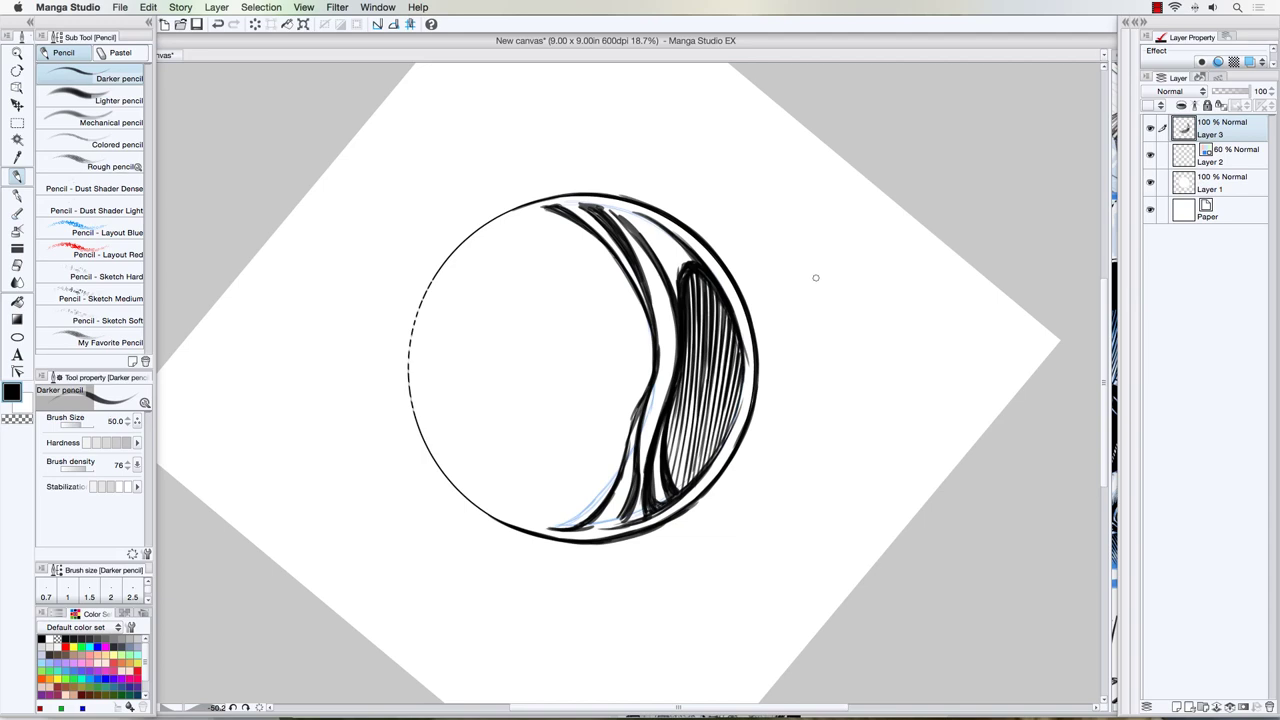
Try a sample set of parallel tapered strokes beside the circle at brush size 50, and undo them
drag(815, 283, 797, 521)
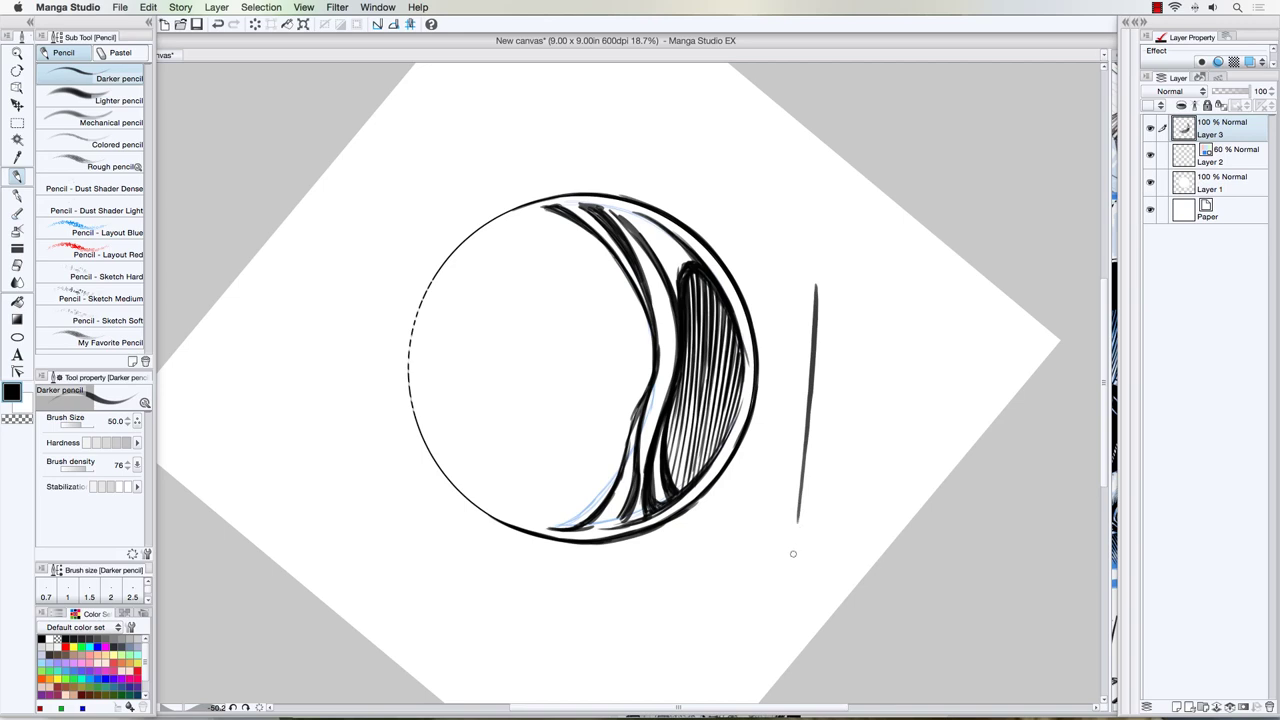
drag(825, 283, 805, 515)
drag(834, 284, 817, 444)
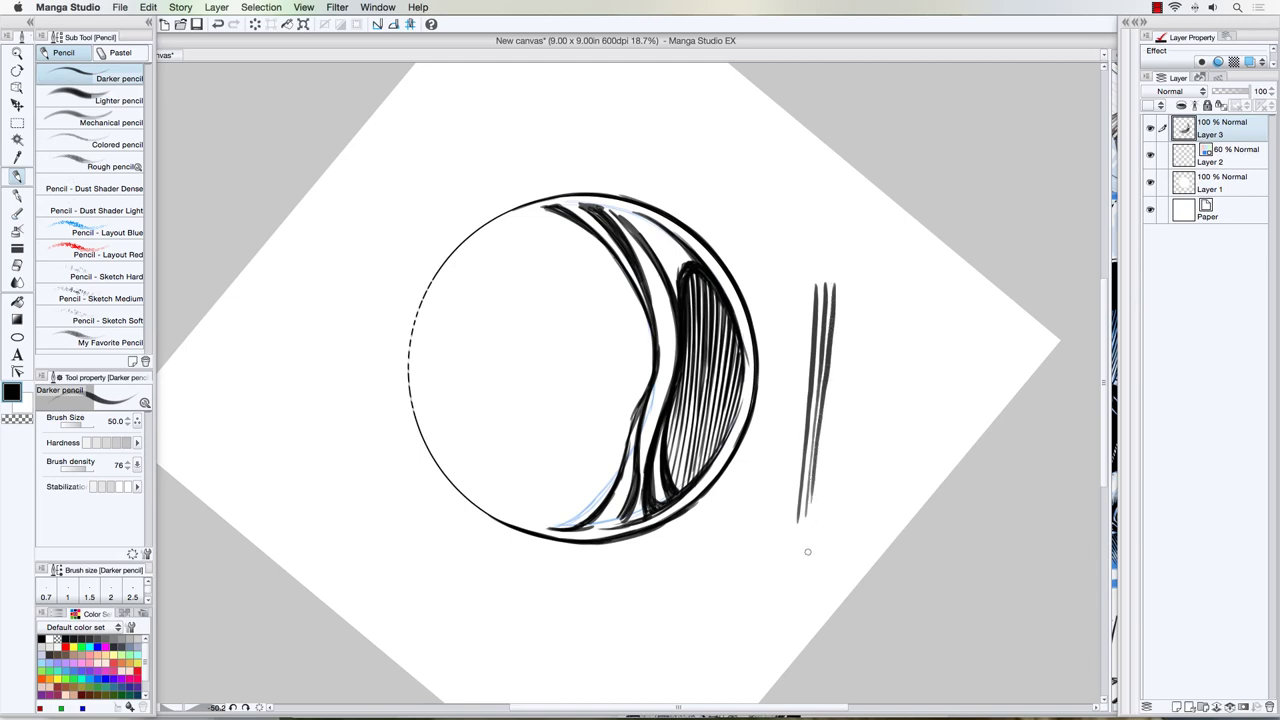
drag(819, 480, 846, 276)
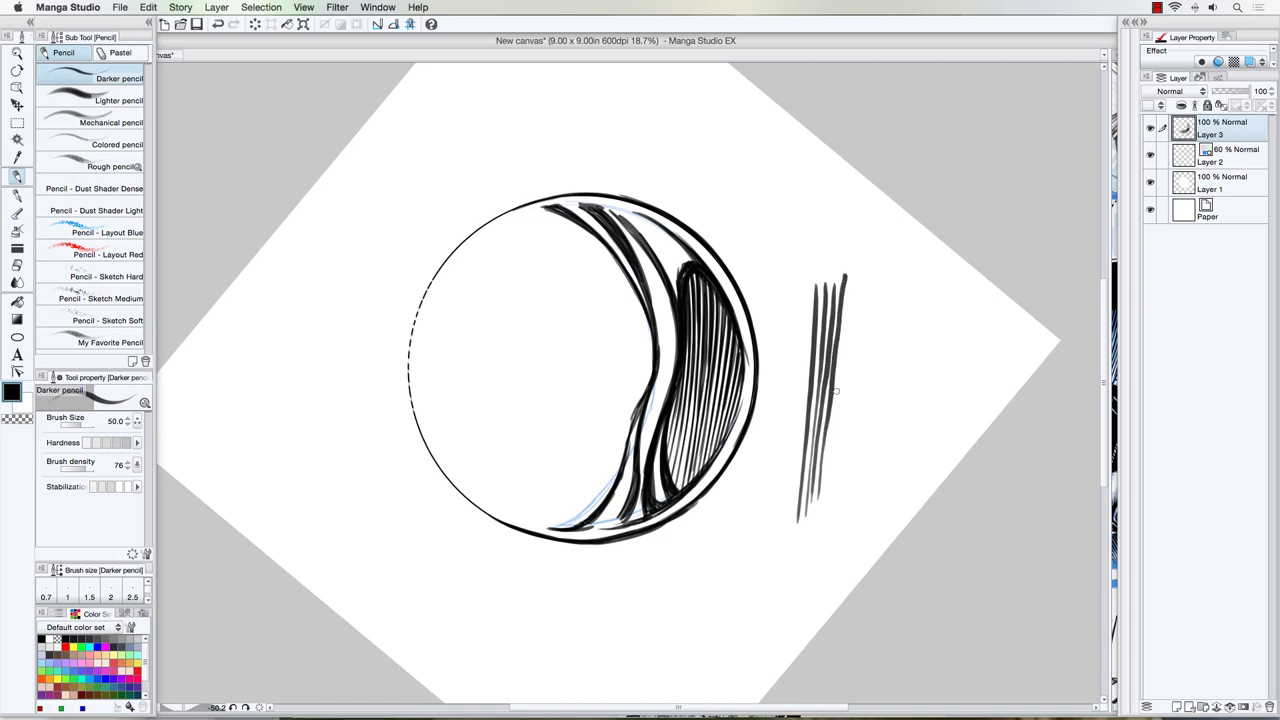
drag(828, 459, 843, 304)
key(super+z)
key(super+z)
key(super+z)
key(super+z)
key(super+z)
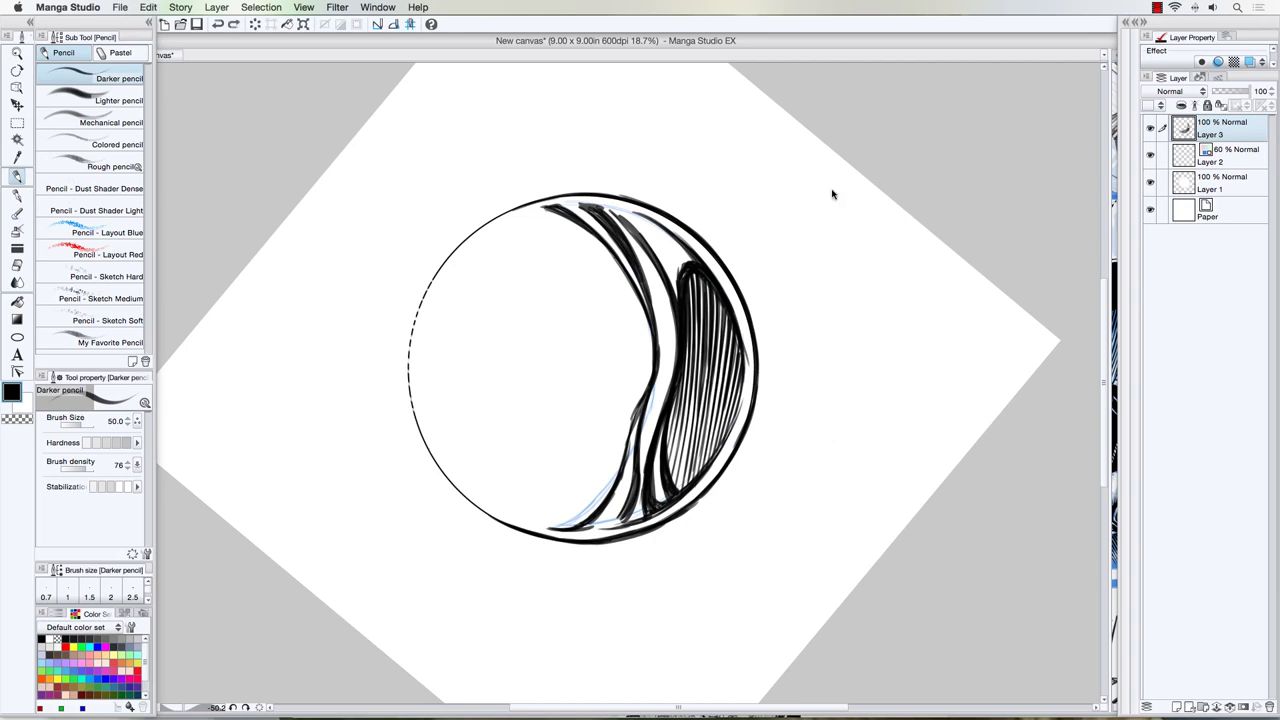
Cross-hatch over the parallel lines from the shape's upper-right end toward its middle with the Darker pencil at size 30
key(r)
mouse_move(332, 539)
mouse_down()
mouse_move(329, 386)
mouse_move(377, 295)
mouse_up()
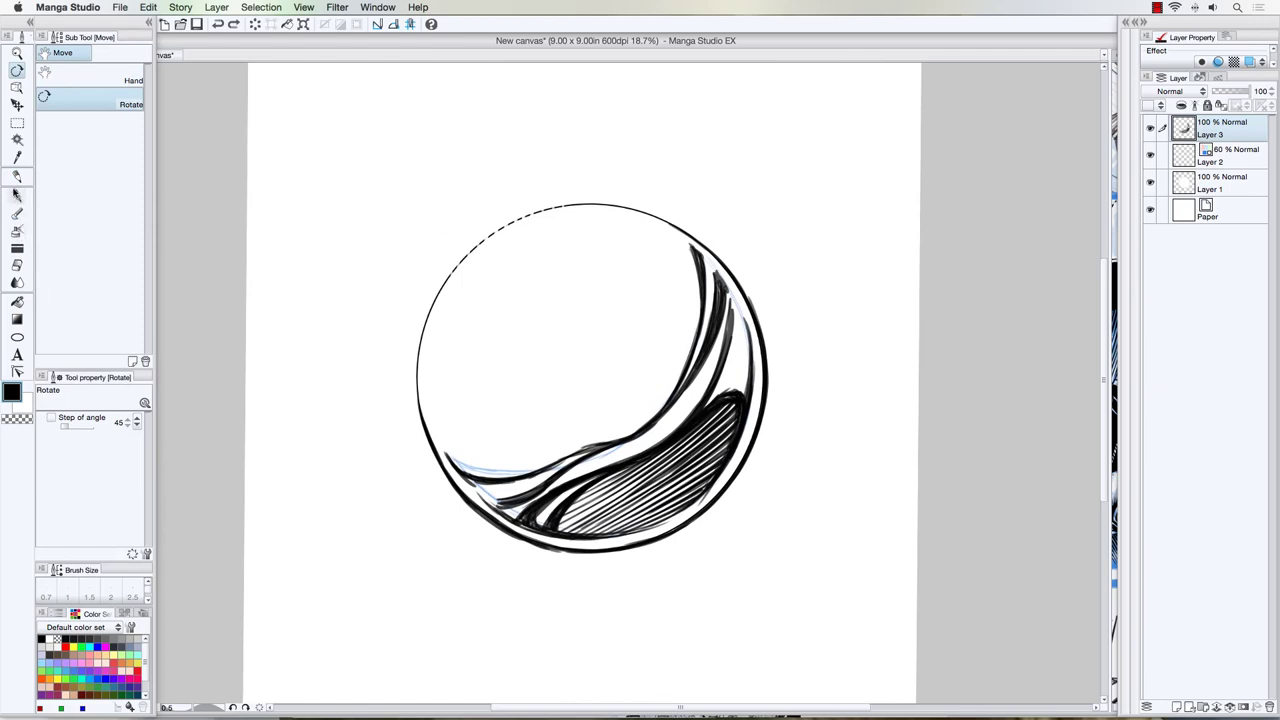
click(17, 176)
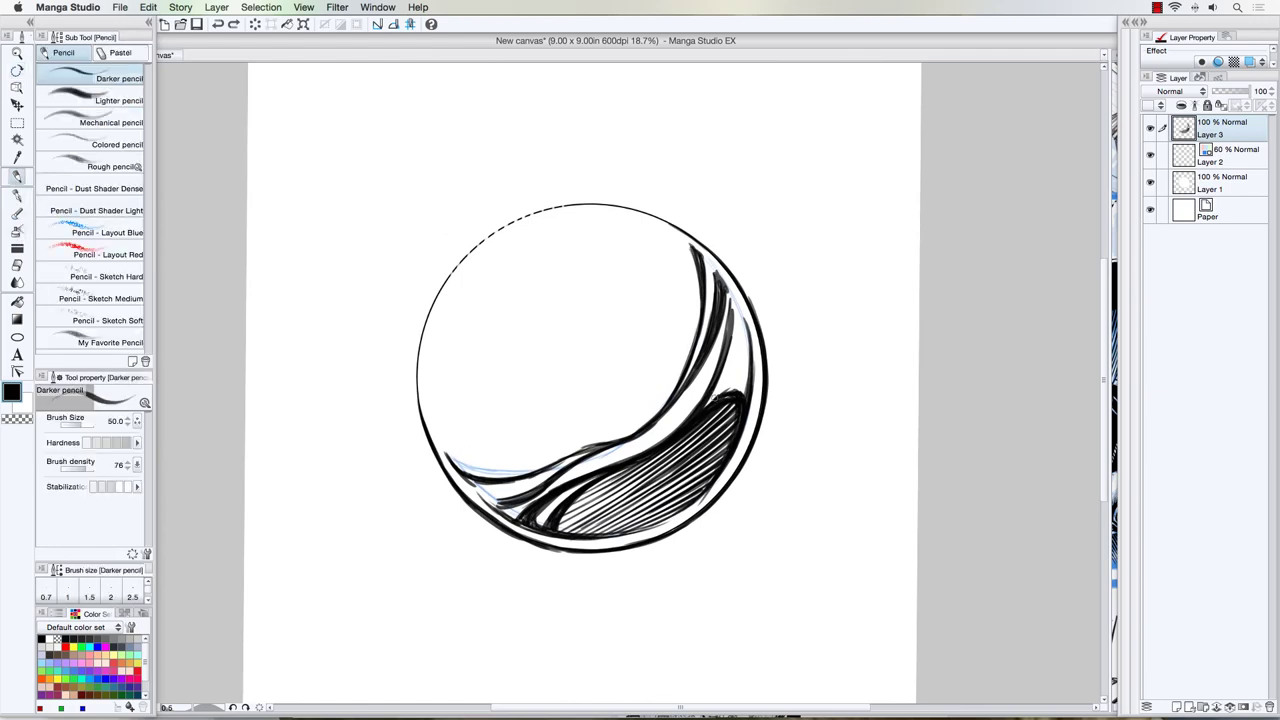
key(bracketleft)
key(bracketleft)
drag(681, 438, 684, 432)
drag(683, 461, 671, 479)
mouse_move(734, 399)
mouse_down()
mouse_move(699, 475)
mouse_move(713, 467)
mouse_move(646, 466)
mouse_up()
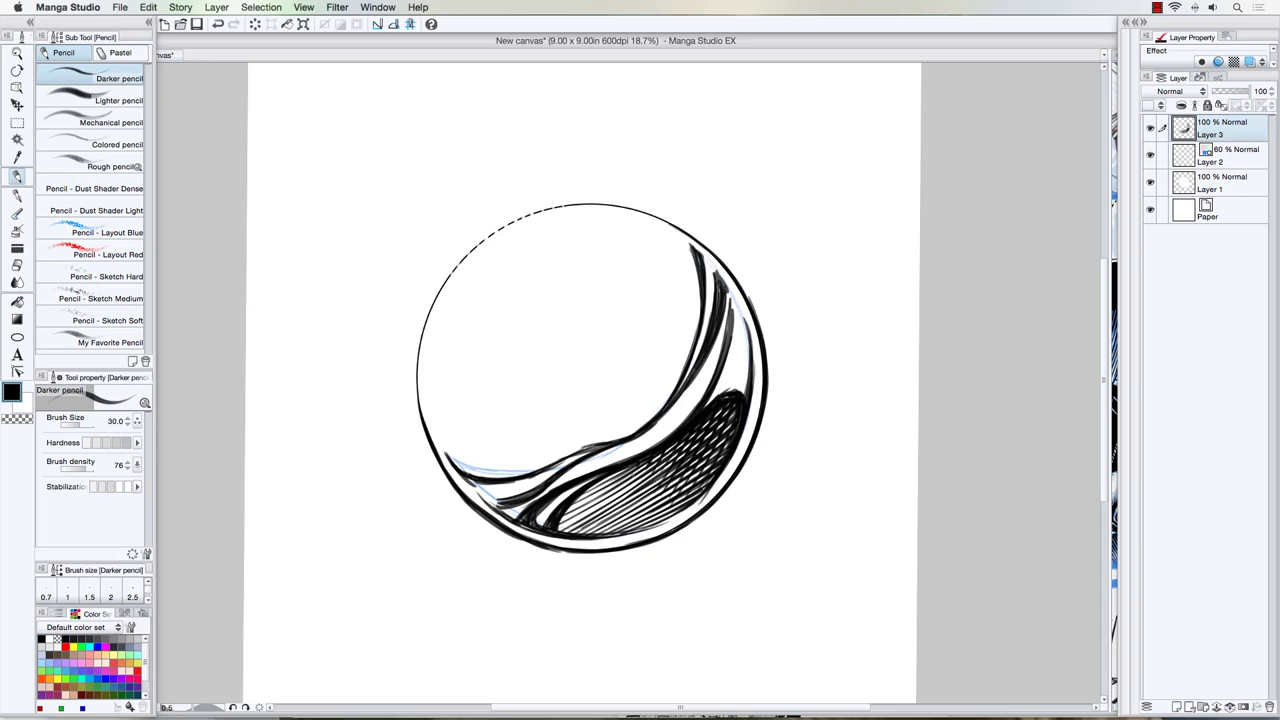
drag(622, 479, 631, 463)
Break up the hatching at the shape's lower-left end with fine white strokes, and return to black
key(w)
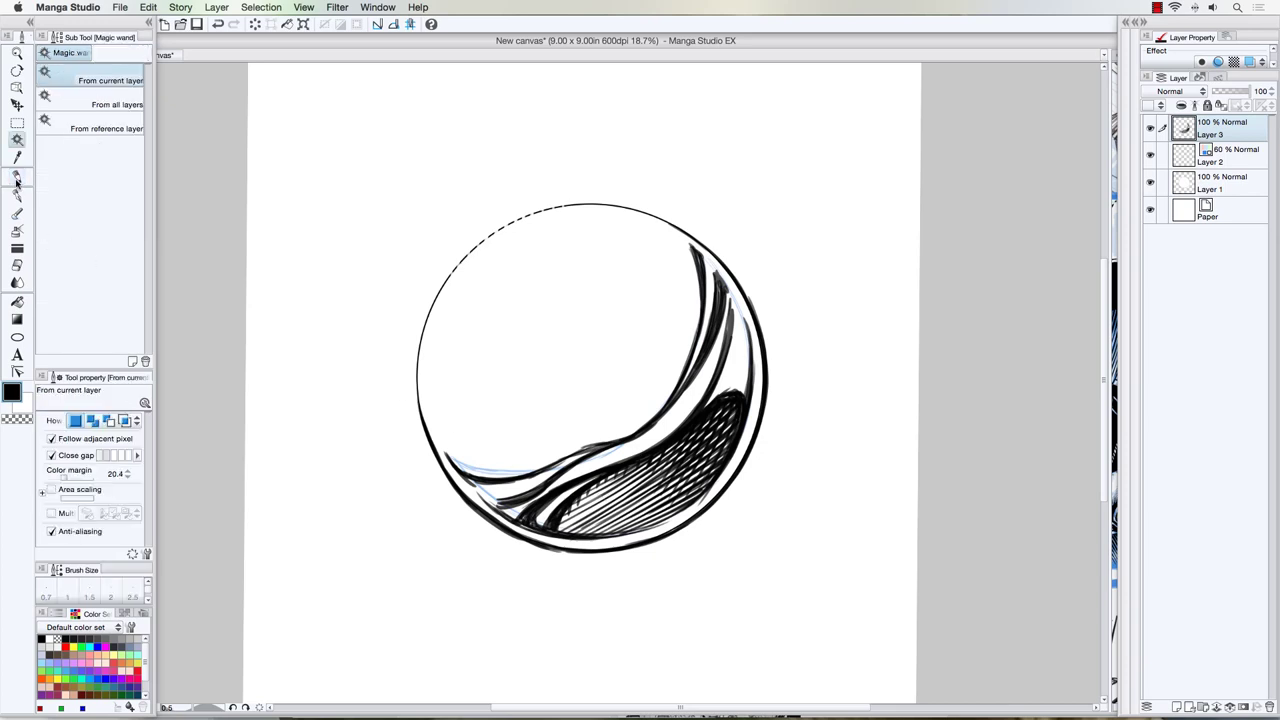
click(16, 179)
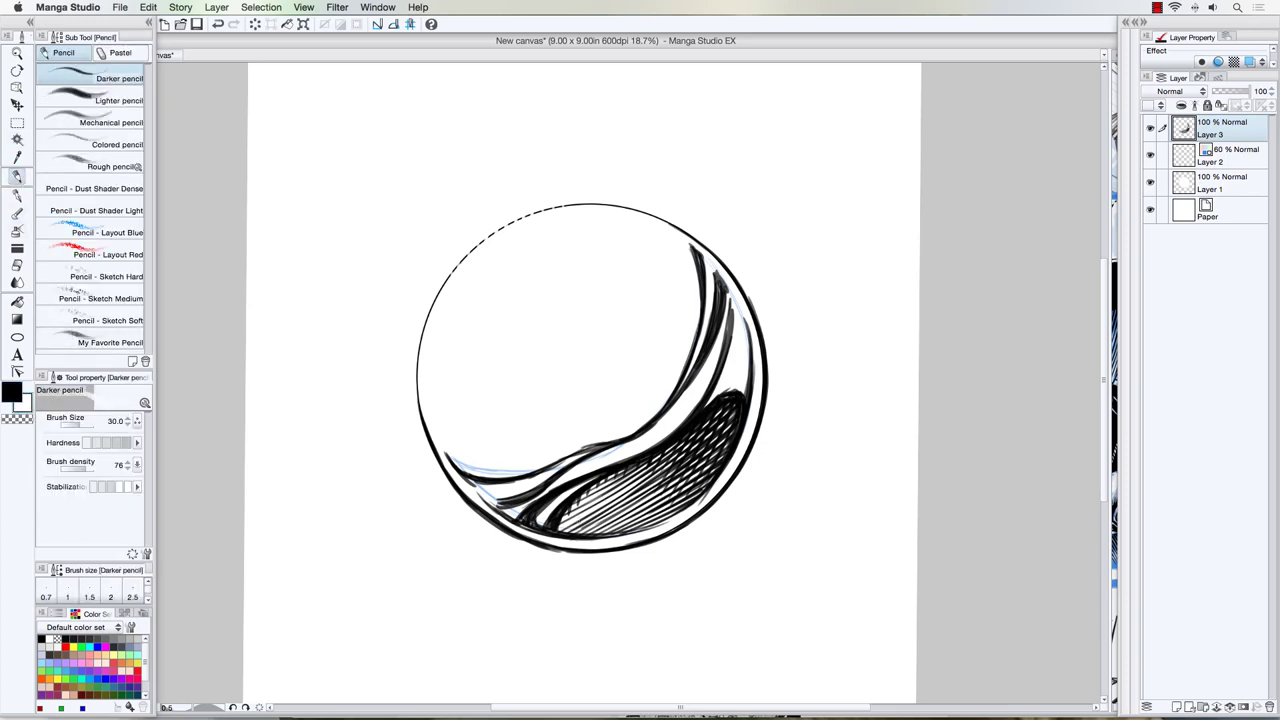
drag(583, 505, 586, 530)
click(16, 388)
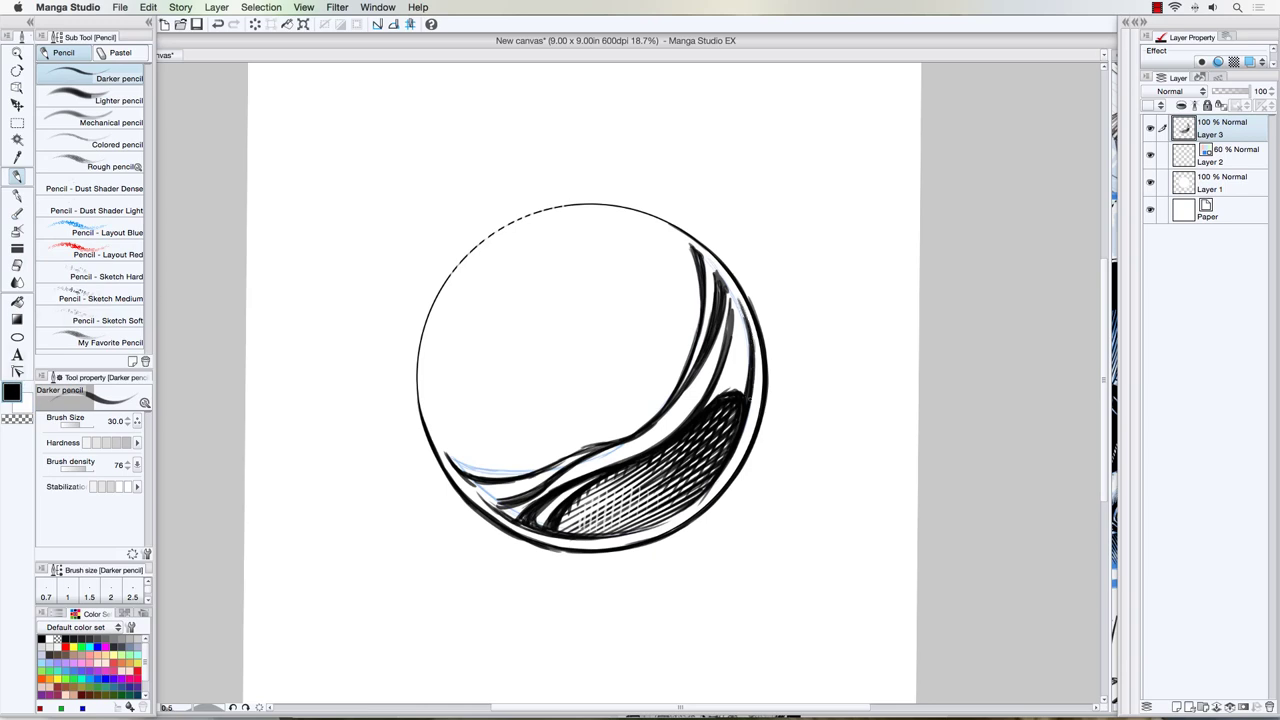
Extend the crescent bands' upper tips toward the rim, smooth the inner edge's lower curve, and thicken the upper-right band
drag(744, 393, 749, 359)
drag(682, 238, 698, 253)
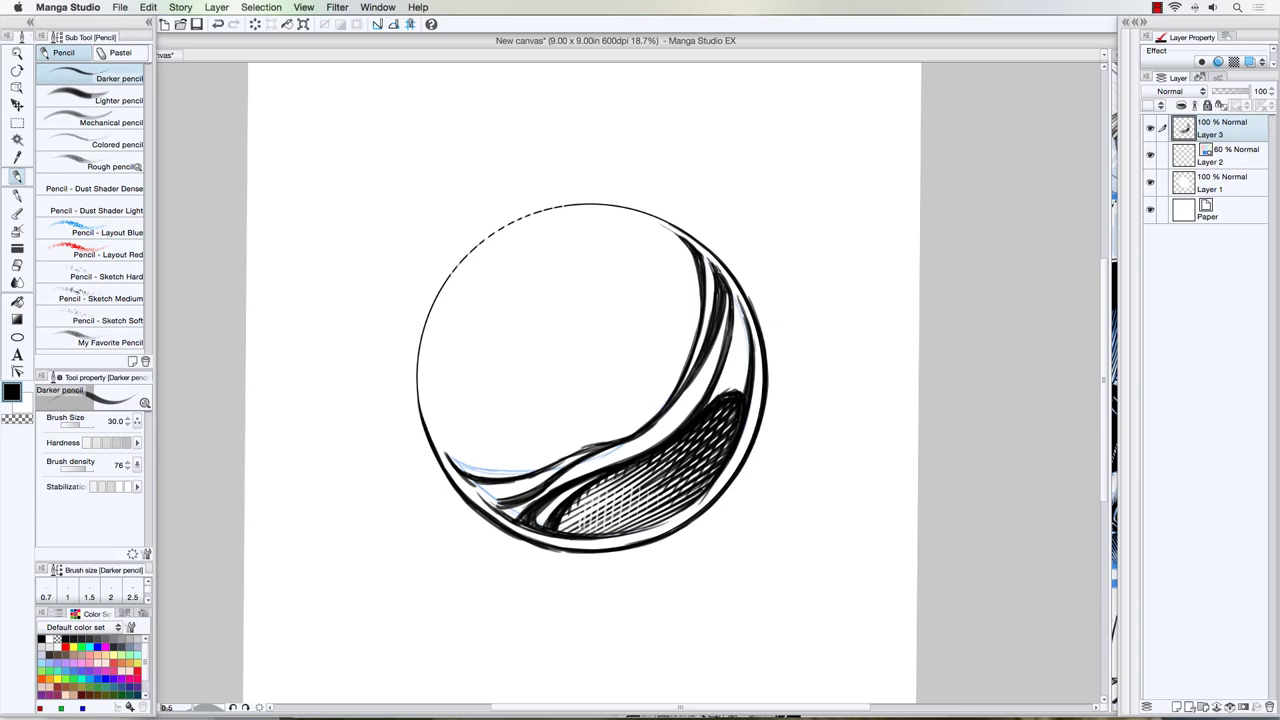
drag(590, 446, 546, 466)
drag(727, 294, 701, 374)
mouse_move(732, 313)
mouse_down()
mouse_move(716, 388)
mouse_move(736, 296)
mouse_move(736, 318)
mouse_move(727, 287)
mouse_up()
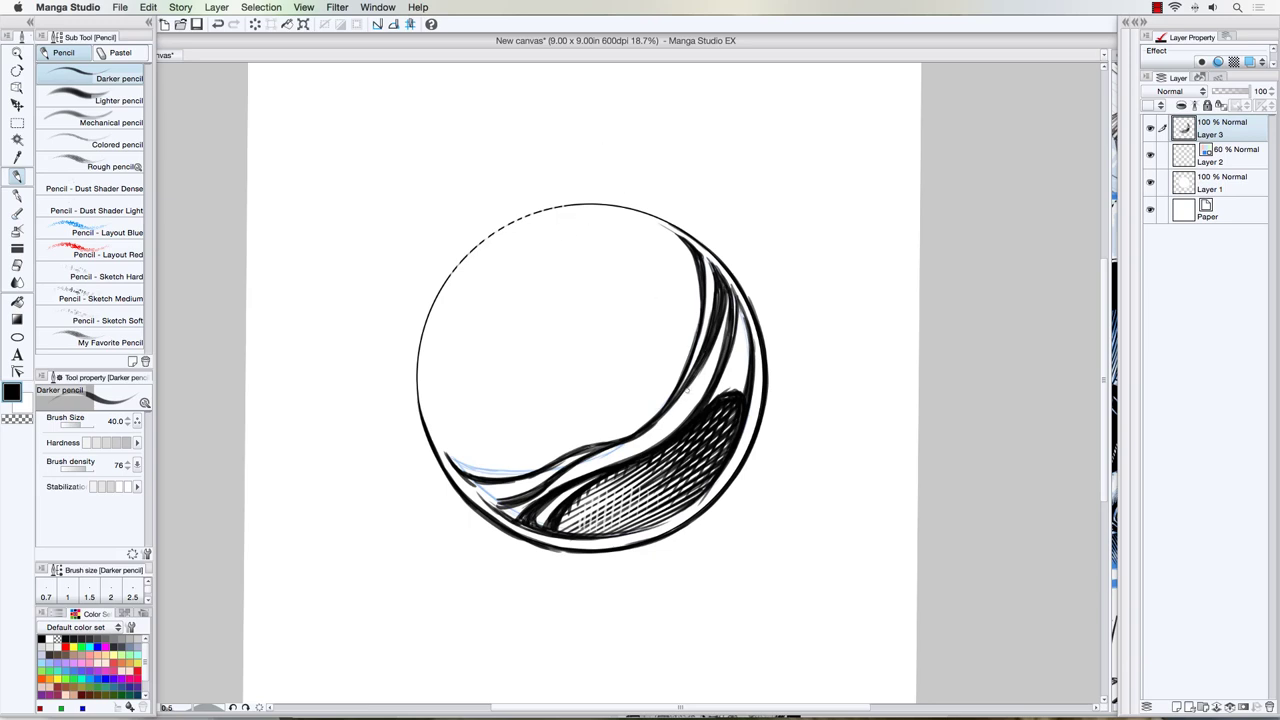
Thicken the band beside the shadow's inner edge through the middle of the crescent at brush size 40
mouse_move(702, 364)
mouse_down()
mouse_move(672, 414)
mouse_move(693, 374)
mouse_move(642, 444)
mouse_up()
drag(693, 389, 613, 461)
drag(681, 405, 599, 467)
drag(703, 370, 667, 423)
mouse_move(701, 377)
mouse_down()
mouse_move(689, 395)
mouse_move(712, 345)
mouse_move(690, 400)
mouse_move(712, 336)
mouse_move(700, 361)
mouse_up()
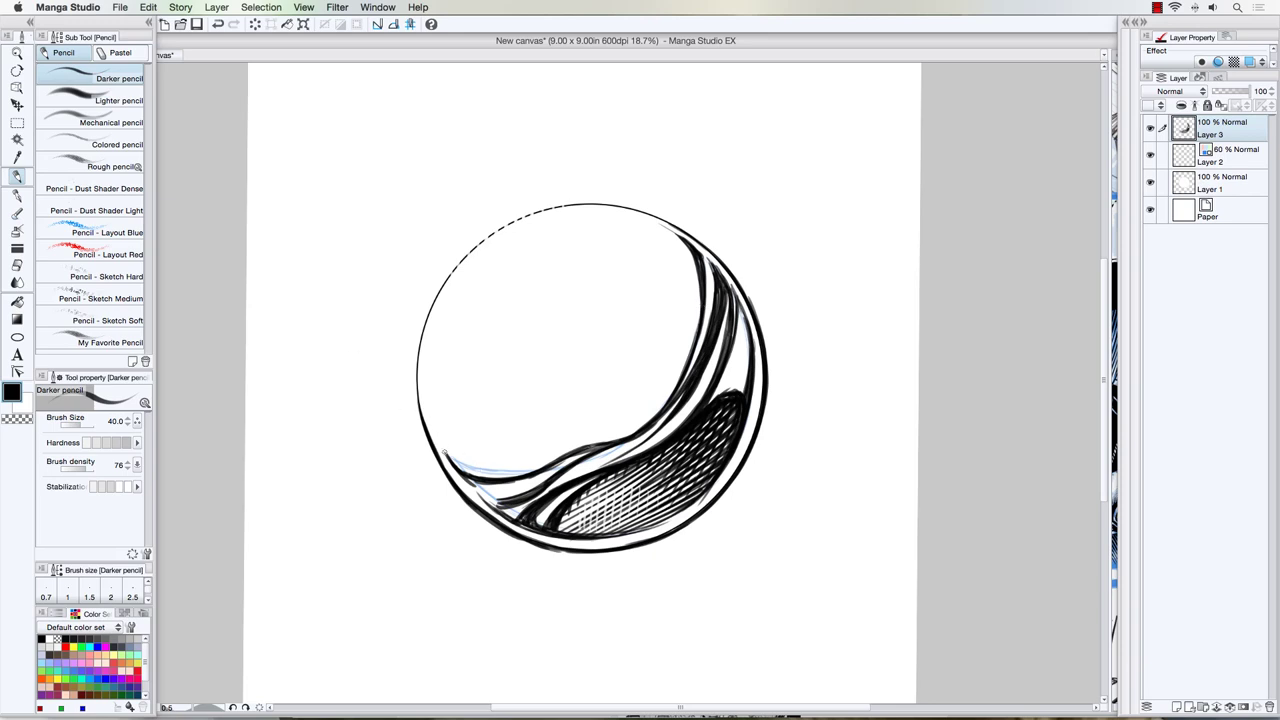
drag(445, 452, 428, 354)
drag(430, 400, 426, 358)
key(super+z)
key(super+z)
Draw a thin contour just inside the sphere's upper-left rim up to the bands' upper tip, and thicken its upper arc
mouse_move(438, 440)
mouse_down()
mouse_move(439, 375)
mouse_move(472, 302)
mouse_move(606, 233)
mouse_move(645, 228)
mouse_move(688, 250)
mouse_up()
drag(467, 311, 444, 355)
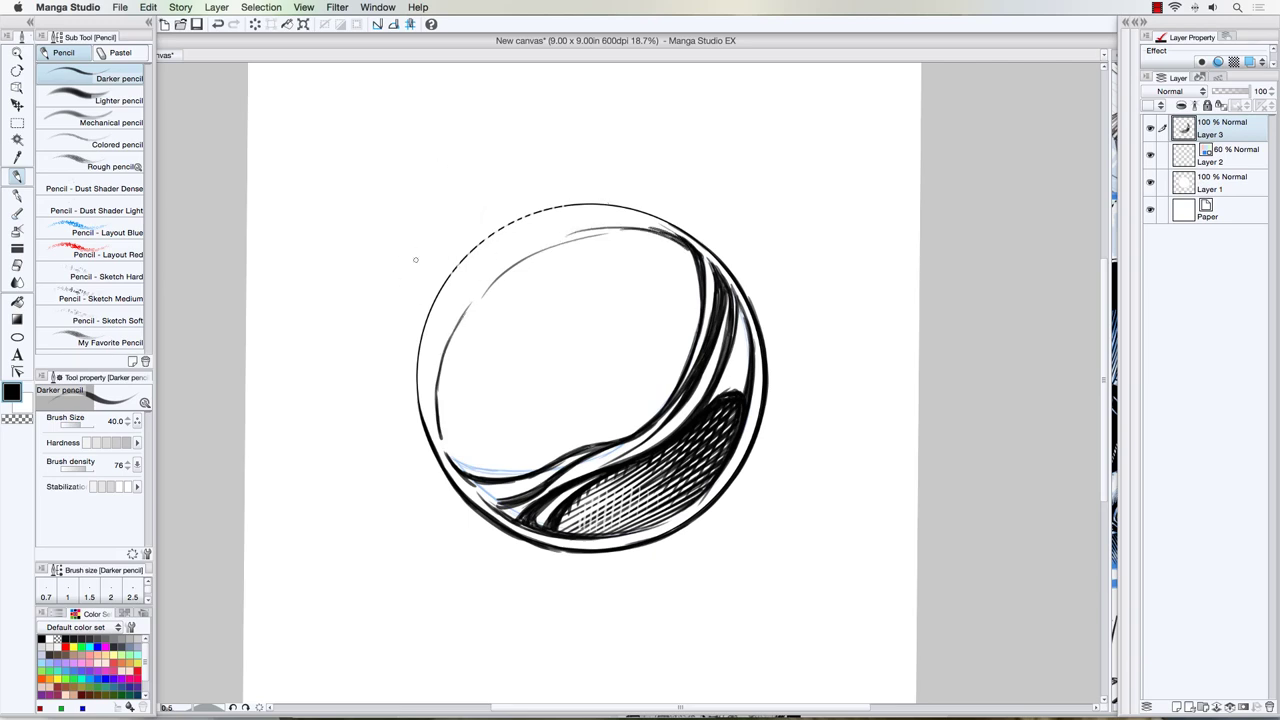
mouse_move(604, 172)
mouse_down()
mouse_move(682, 218)
mouse_move(570, 236)
mouse_move(471, 297)
mouse_move(422, 410)
mouse_move(368, 376)
mouse_move(582, 152)
mouse_up()
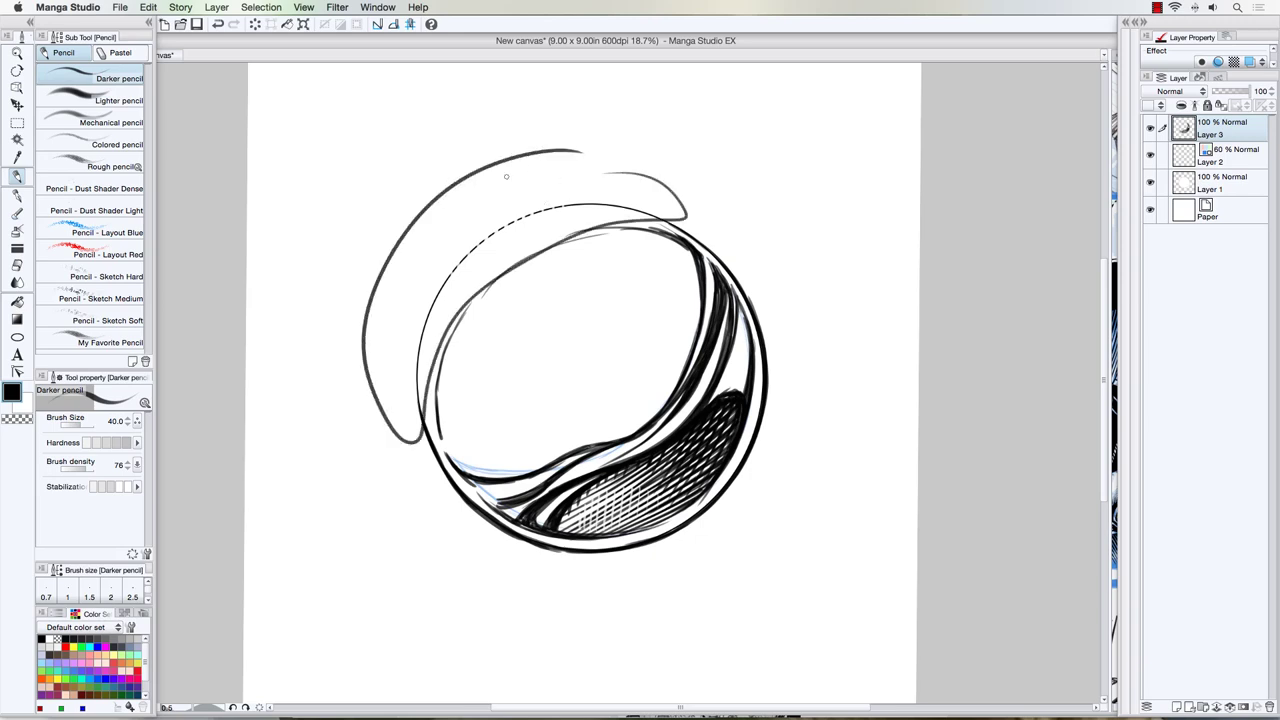
key(super+z)
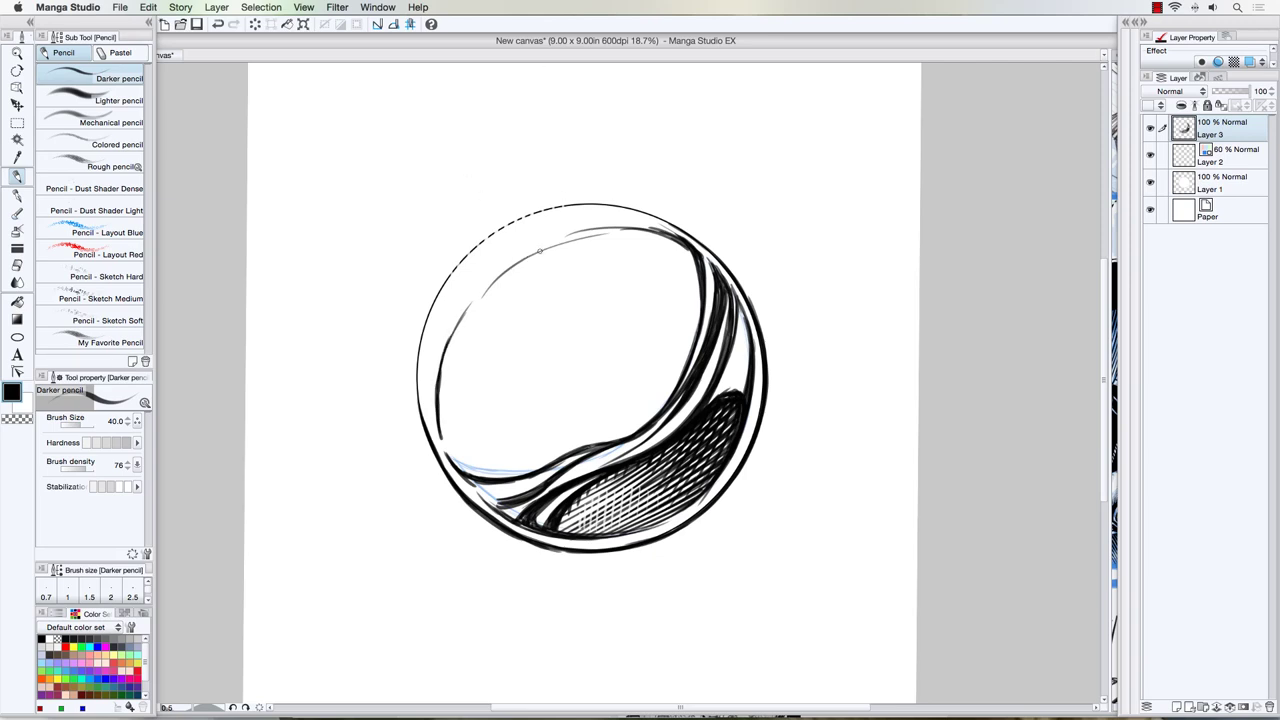
mouse_move(540, 250)
mouse_down()
mouse_move(632, 230)
mouse_move(682, 238)
mouse_up()
drag(570, 233, 520, 261)
drag(625, 228, 570, 237)
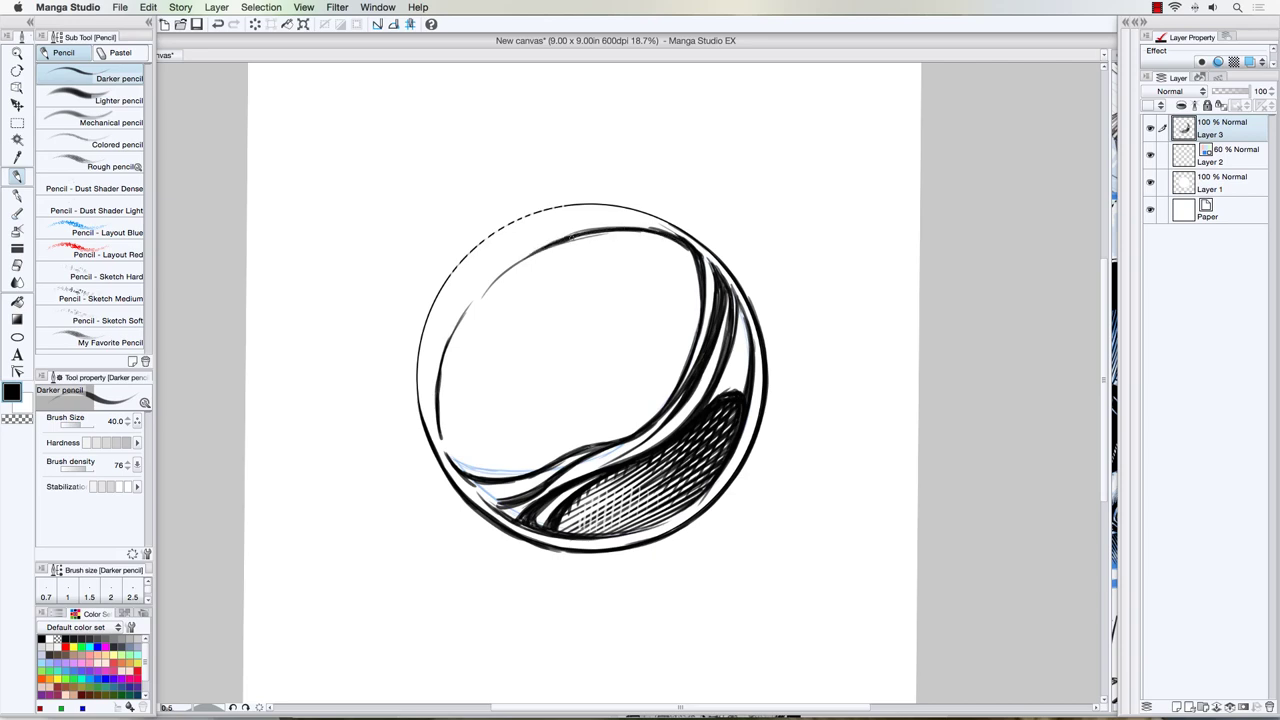
Break up the inner contour's upper-left arc with short feathering strokes, and draw a wavy reflection edge with a small loop below it
mouse_move(464, 316)
mouse_down()
mouse_move(442, 358)
mouse_move(436, 420)
mouse_up()
drag(492, 275, 476, 298)
mouse_move(503, 270)
mouse_down()
mouse_move(482, 298)
mouse_move(498, 284)
mouse_up()
mouse_move(524, 256)
mouse_down()
mouse_move(506, 278)
mouse_move(518, 268)
mouse_up()
mouse_move(545, 243)
mouse_down()
mouse_move(529, 265)
mouse_move(540, 260)
mouse_up()
mouse_move(568, 234)
mouse_down()
mouse_move(548, 262)
mouse_move(591, 219)
mouse_move(582, 252)
mouse_move(628, 220)
mouse_up()
drag(464, 312, 445, 394)
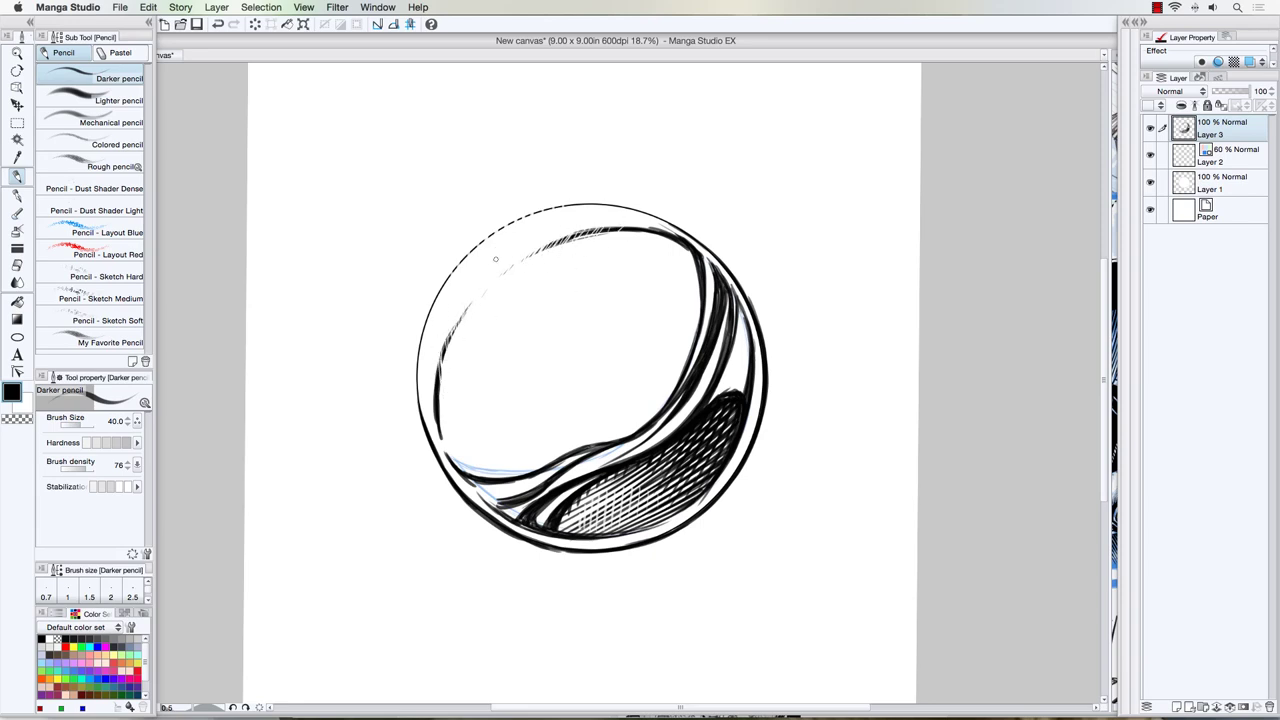
mouse_move(460, 322)
mouse_down()
mouse_move(540, 297)
mouse_move(559, 256)
mouse_move(507, 321)
mouse_up()
mouse_move(672, 250)
mouse_down()
mouse_move(686, 250)
mouse_move(622, 352)
mouse_move(606, 364)
mouse_move(590, 353)
mouse_move(465, 413)
mouse_up()
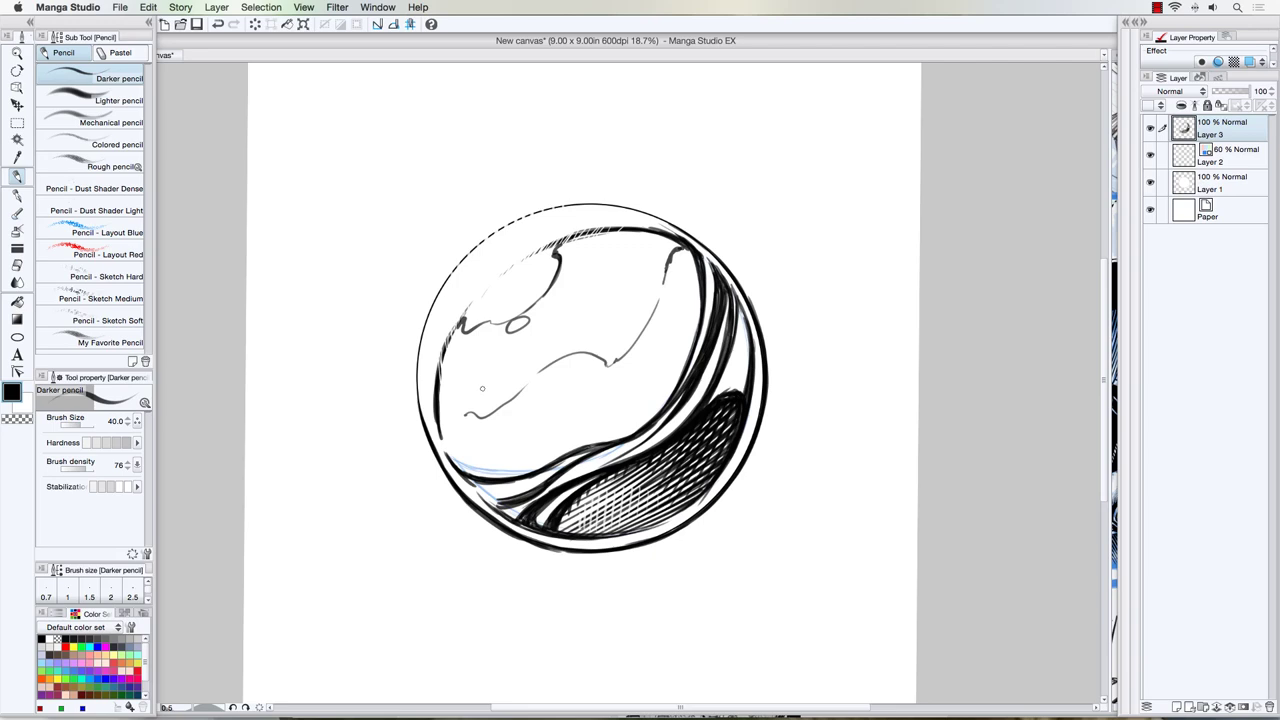
key(super+z)
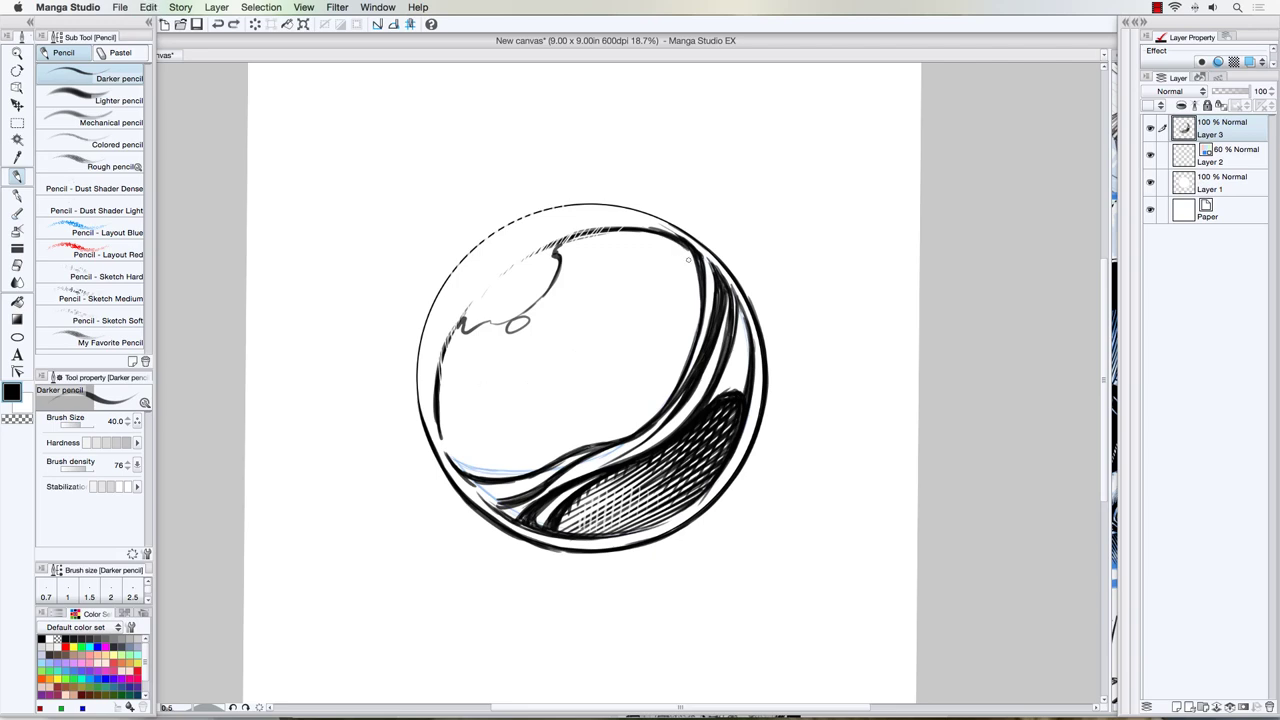
mouse_move(688, 259)
mouse_down()
mouse_move(641, 341)
mouse_move(559, 360)
mouse_up()
key(super+z)
mouse_move(652, 330)
mouse_down()
mouse_move(593, 344)
mouse_move(517, 415)
mouse_move(444, 420)
mouse_up()
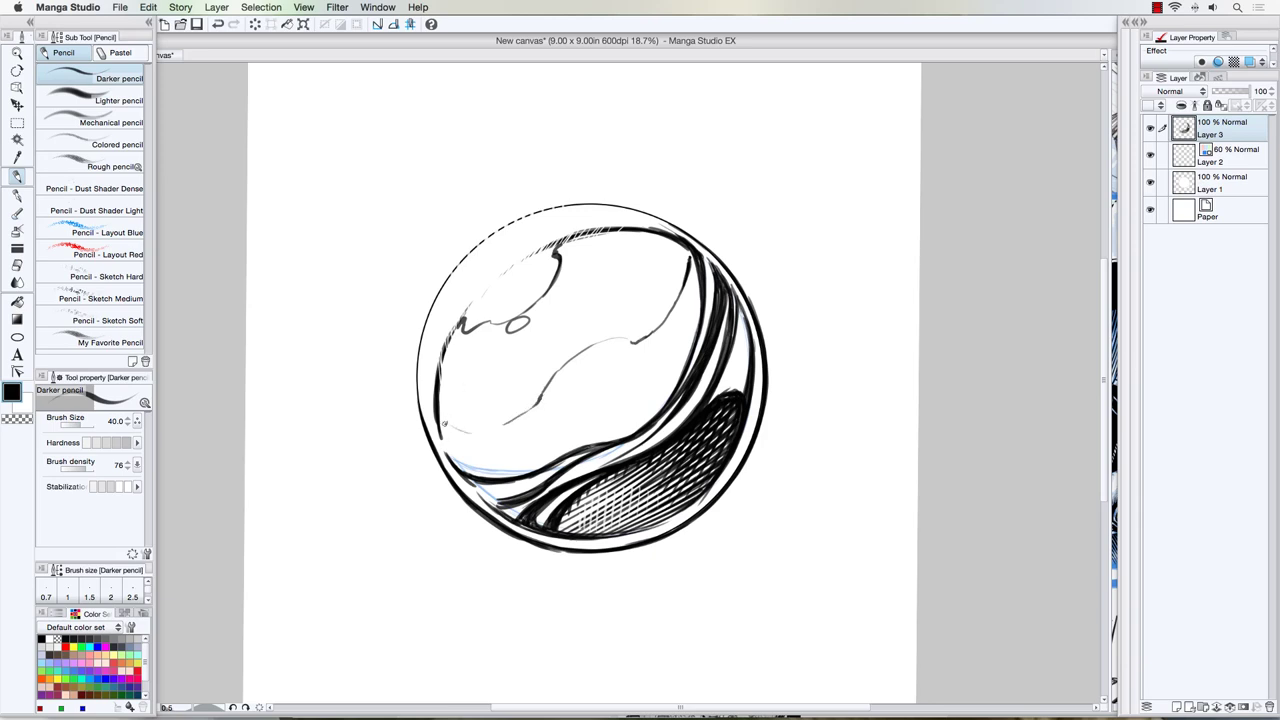
key(super+z)
key(super+z)
key(super+z)
Draw a broken, wavy reflection line across the sphere's lit area from the bands' upper tip to the contour's lower-left end
mouse_move(683, 246)
mouse_down()
mouse_move(680, 298)
mouse_move(650, 339)
mouse_move(553, 346)
mouse_move(505, 420)
mouse_move(445, 416)
mouse_move(467, 432)
mouse_up()
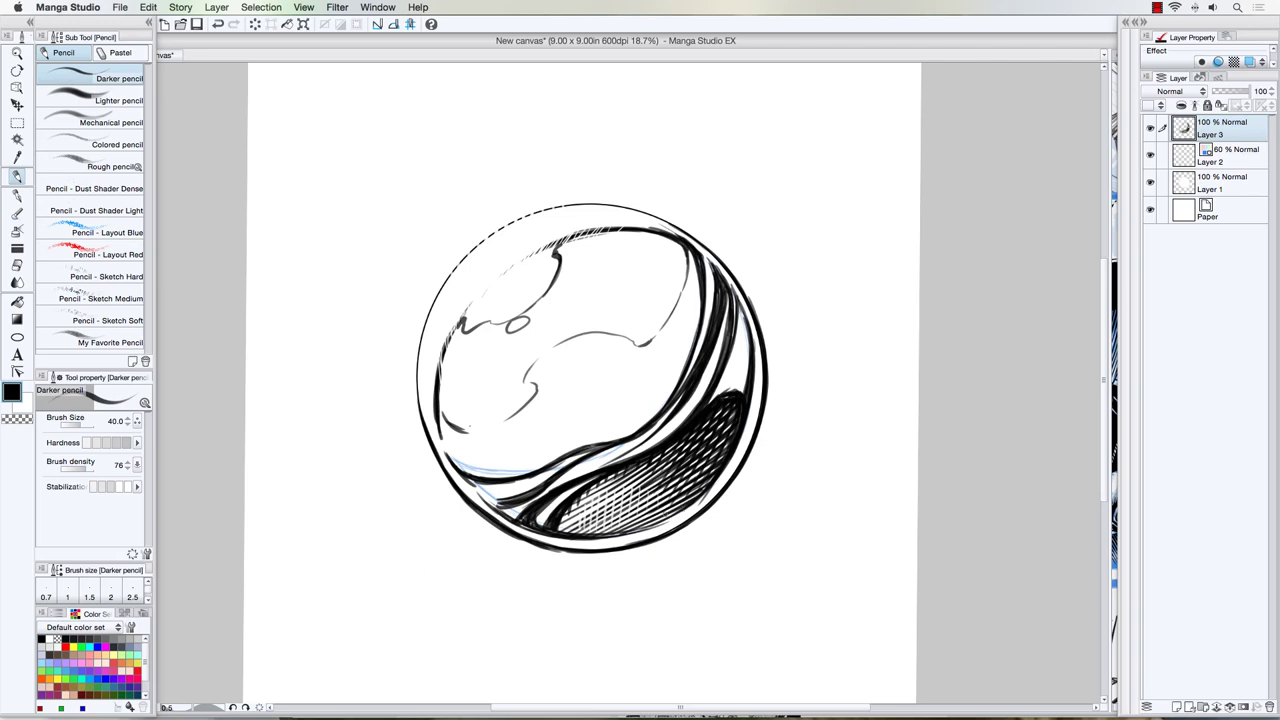
Thicken the outer edge of the cross-hatched shape along its lower-right side and underneath
drag(705, 493, 641, 529)
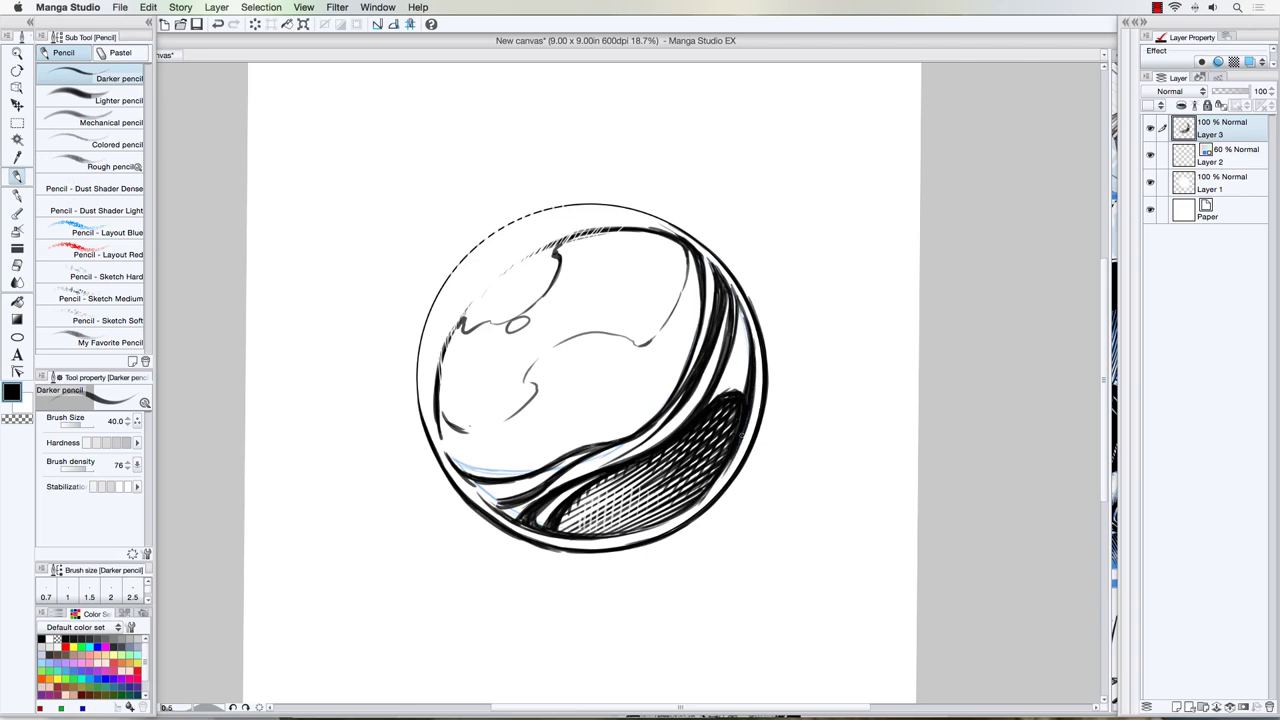
drag(746, 421, 703, 497)
mouse_move(736, 455)
mouse_down()
mouse_move(688, 508)
mouse_move(600, 538)
mouse_up()
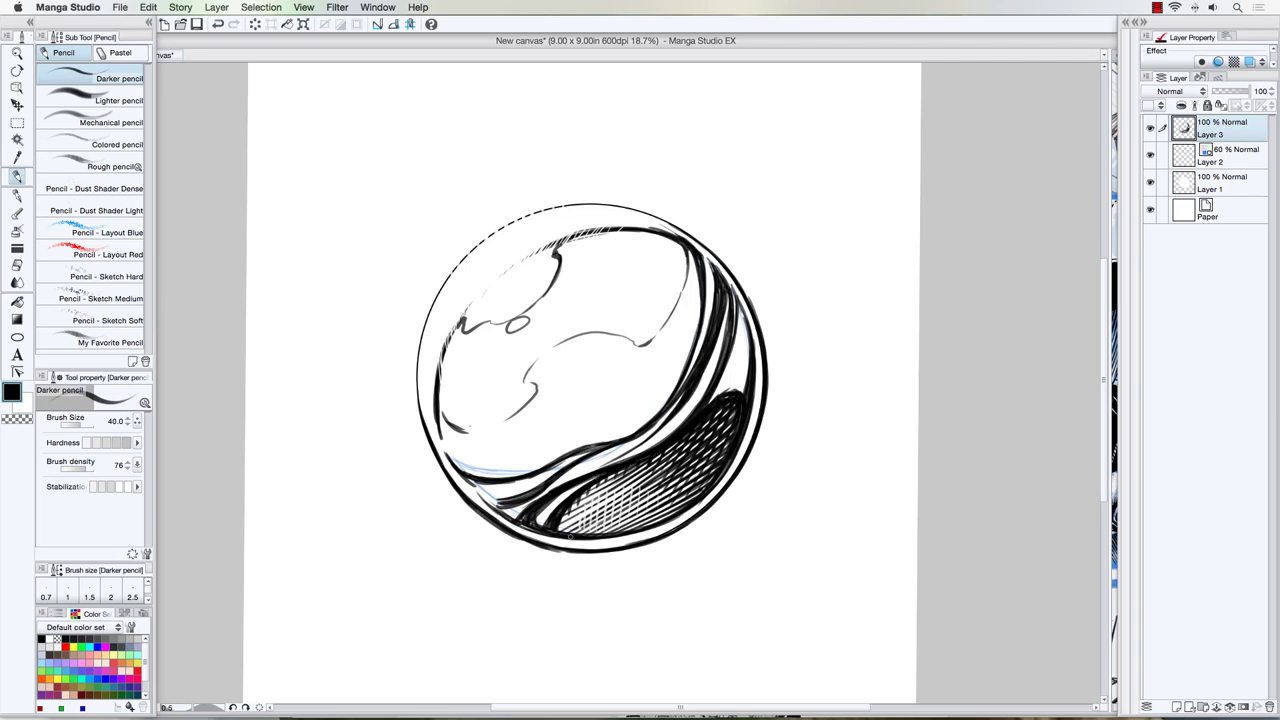
drag(552, 537, 640, 533)
drag(568, 540, 650, 530)
drag(598, 539, 669, 522)
mouse_move(617, 537)
mouse_down()
mouse_move(706, 492)
mouse_move(662, 526)
mouse_up()
drag(732, 458, 710, 488)
Thicken the outermost shadow band along the sphere's upper-right rim down toward the hatched shape, and touch up the bottom edge
drag(718, 268, 746, 326)
drag(719, 268, 755, 362)
drag(737, 292, 757, 400)
mouse_move(751, 321)
mouse_down()
mouse_move(754, 410)
mouse_move(755, 337)
mouse_up()
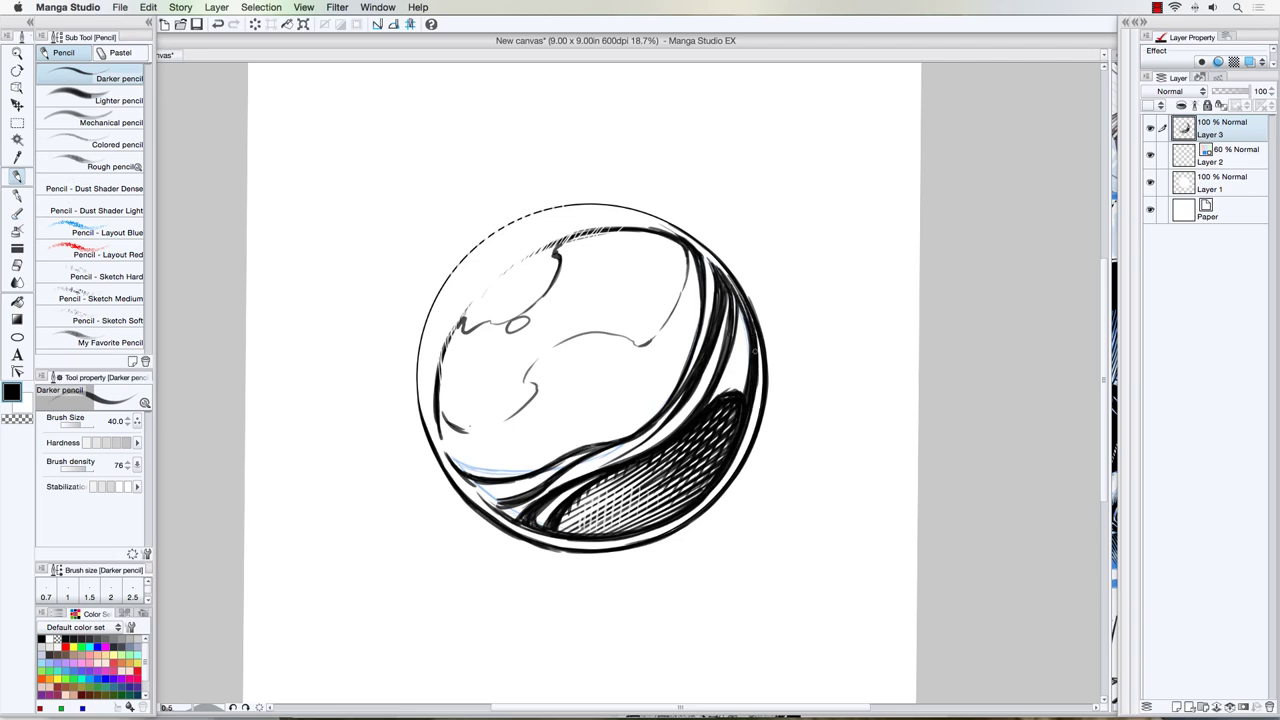
drag(724, 272, 754, 332)
drag(732, 280, 744, 304)
mouse_move(606, 540)
mouse_down()
mouse_move(528, 532)
mouse_move(489, 508)
mouse_move(577, 541)
mouse_up()
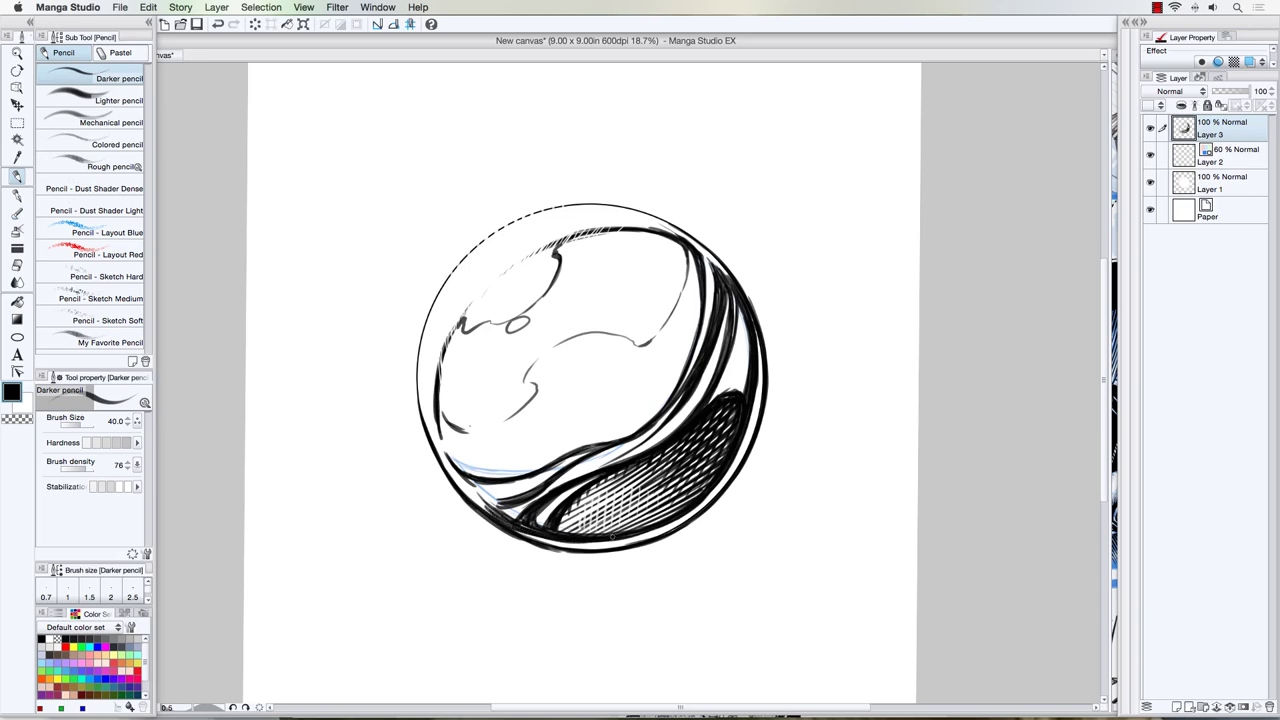
Thicken the line inside the sphere's lower-left rim up to the inner contour, and reinforce the inner side of the right-hand band
mouse_move(510, 518)
mouse_down()
mouse_move(456, 479)
mouse_move(444, 456)
mouse_move(485, 505)
mouse_move(438, 454)
mouse_move(434, 421)
mouse_move(460, 482)
mouse_move(438, 420)
mouse_up()
drag(458, 466, 434, 416)
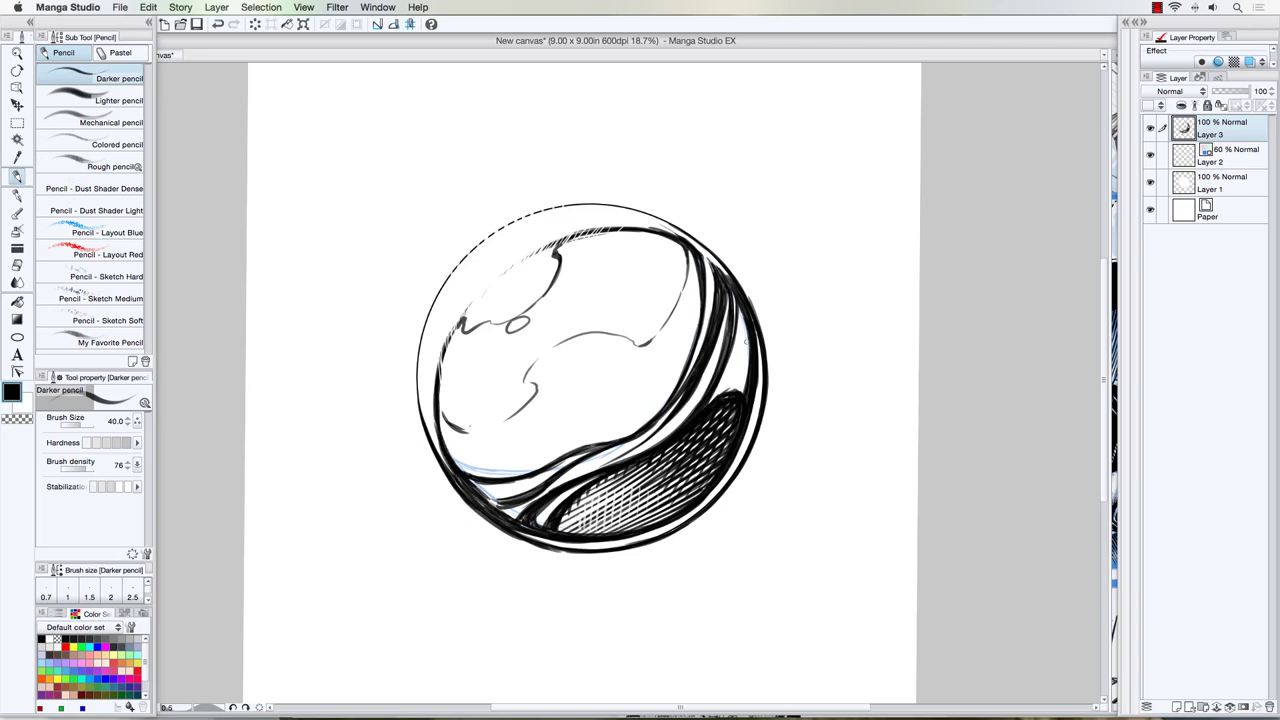
drag(742, 306, 747, 384)
drag(739, 296, 698, 246)
On a new layer, draw a straight horizon line across the canvas and erase the part crossing the sphere with the Hard eraser at size 80
click(1176, 707)
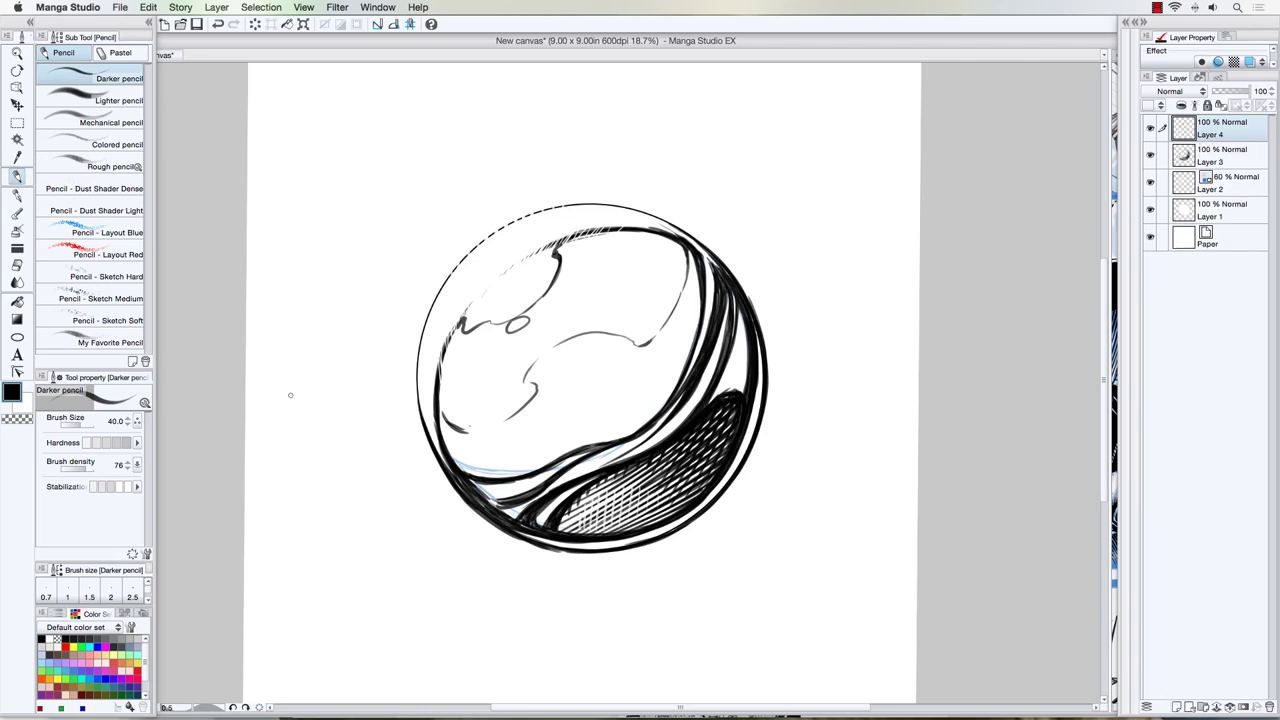
mouse_move(276, 404)
mouse_down()
mouse_move(729, 371)
mouse_move(923, 400)
mouse_move(933, 384)
mouse_up()
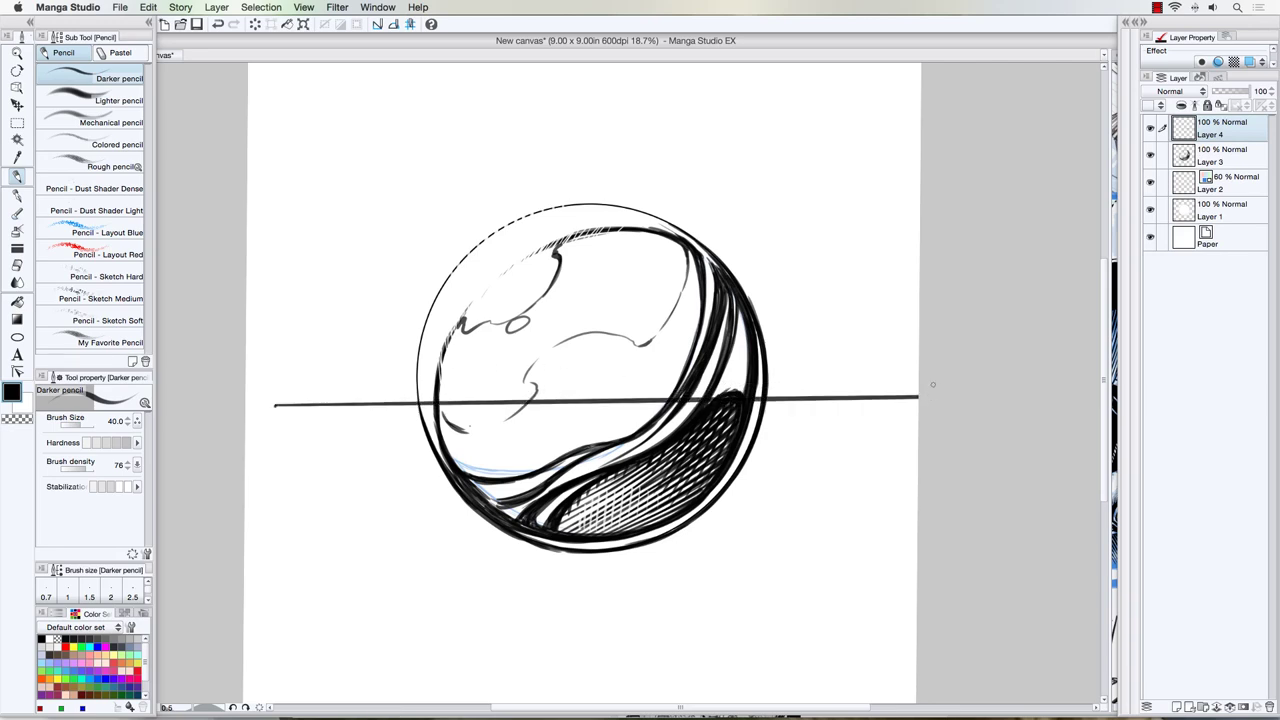
click(17, 265)
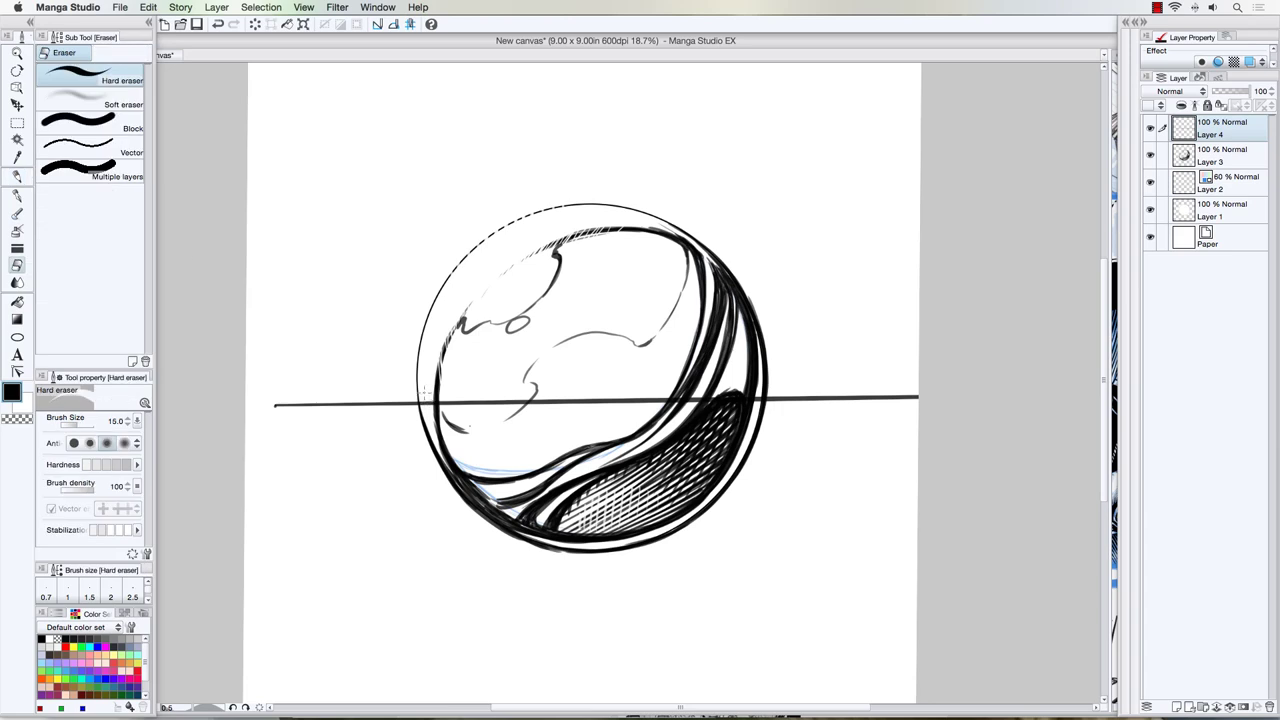
mouse_move(418, 403)
mouse_down()
mouse_move(760, 398)
mouse_move(649, 388)
mouse_move(431, 402)
mouse_up()
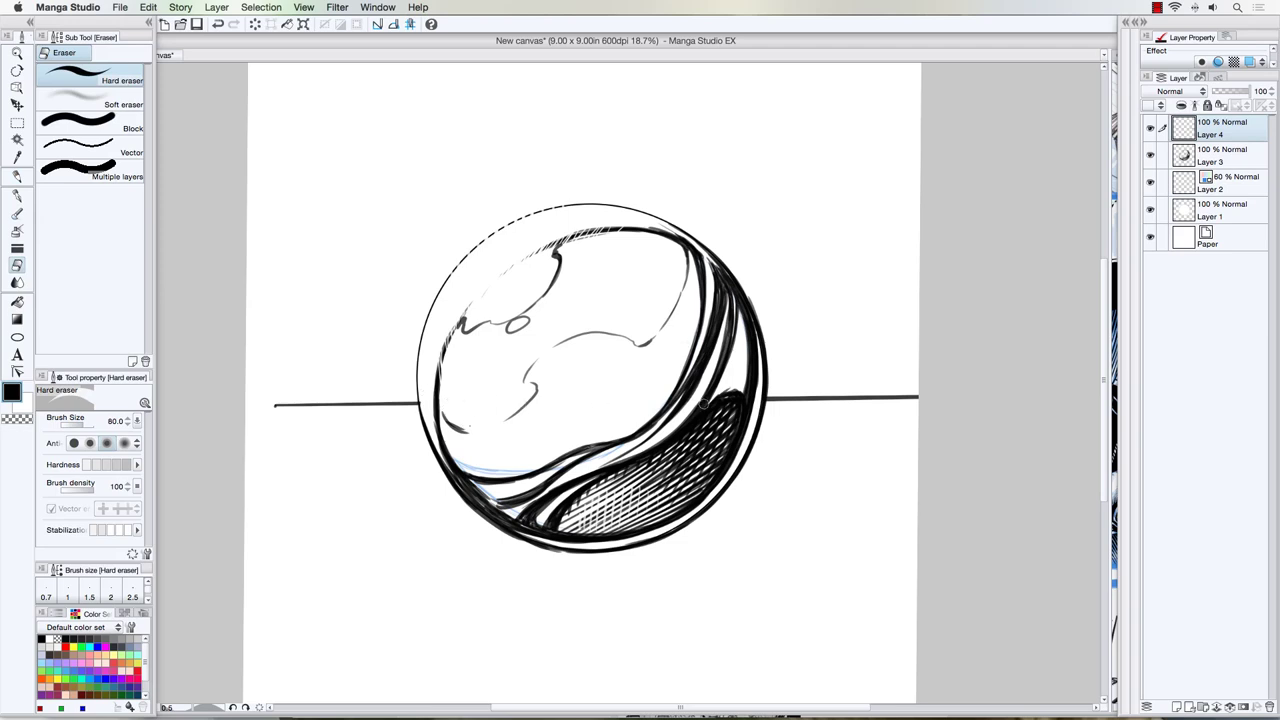
Hatch an elliptical cast shadow on the ground at the sphere's lower right with the Darker pencil at size 30
click(17, 175)
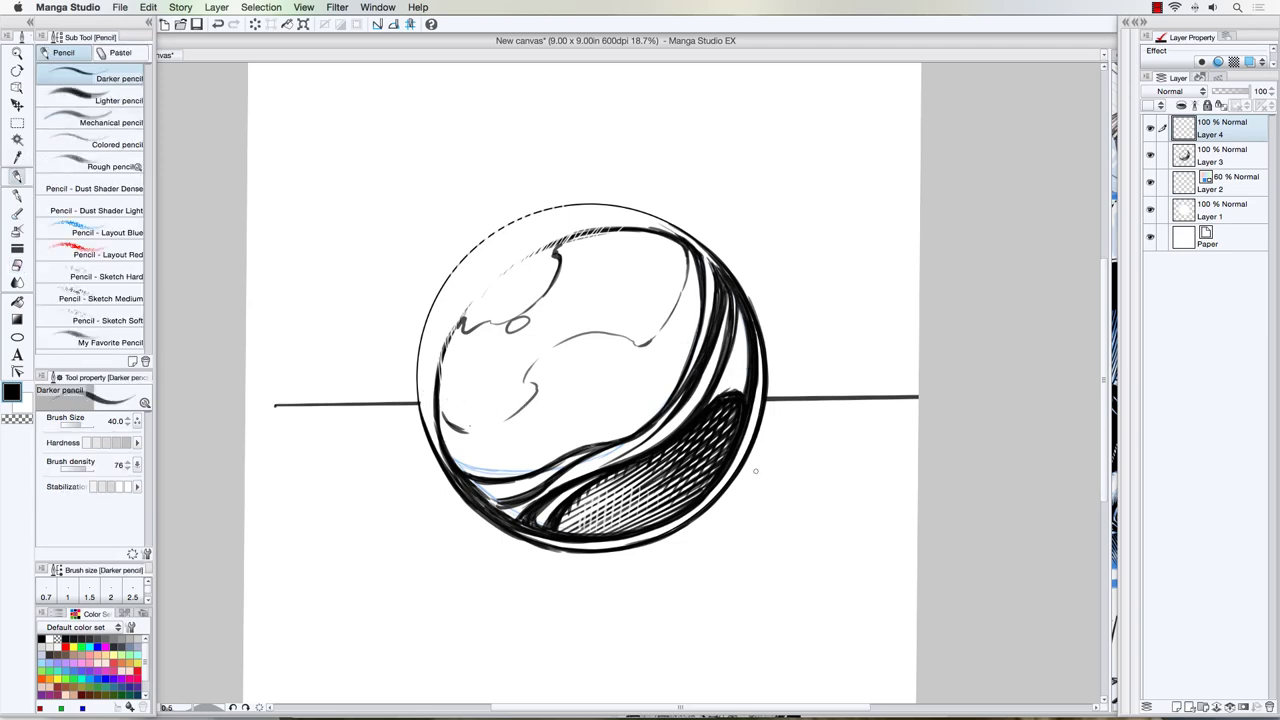
key(bracketright)
mouse_move(721, 495)
mouse_down()
mouse_move(848, 520)
mouse_move(692, 526)
mouse_move(856, 538)
mouse_move(598, 552)
mouse_move(864, 558)
mouse_move(572, 560)
mouse_move(785, 540)
mouse_move(656, 542)
mouse_move(834, 516)
mouse_move(714, 500)
mouse_move(781, 496)
mouse_move(724, 488)
mouse_move(816, 498)
mouse_move(858, 548)
mouse_move(768, 570)
mouse_move(558, 564)
mouse_up()
mouse_move(660, 546)
mouse_down()
mouse_move(724, 498)
mouse_move(666, 548)
mouse_move(744, 500)
mouse_move(660, 566)
mouse_move(760, 502)
mouse_move(690, 566)
mouse_move(781, 521)
mouse_up()
mouse_move(587, 556)
mouse_down()
mouse_move(554, 551)
mouse_move(660, 570)
mouse_move(718, 562)
mouse_move(730, 540)
mouse_move(806, 550)
mouse_move(842, 535)
mouse_up()
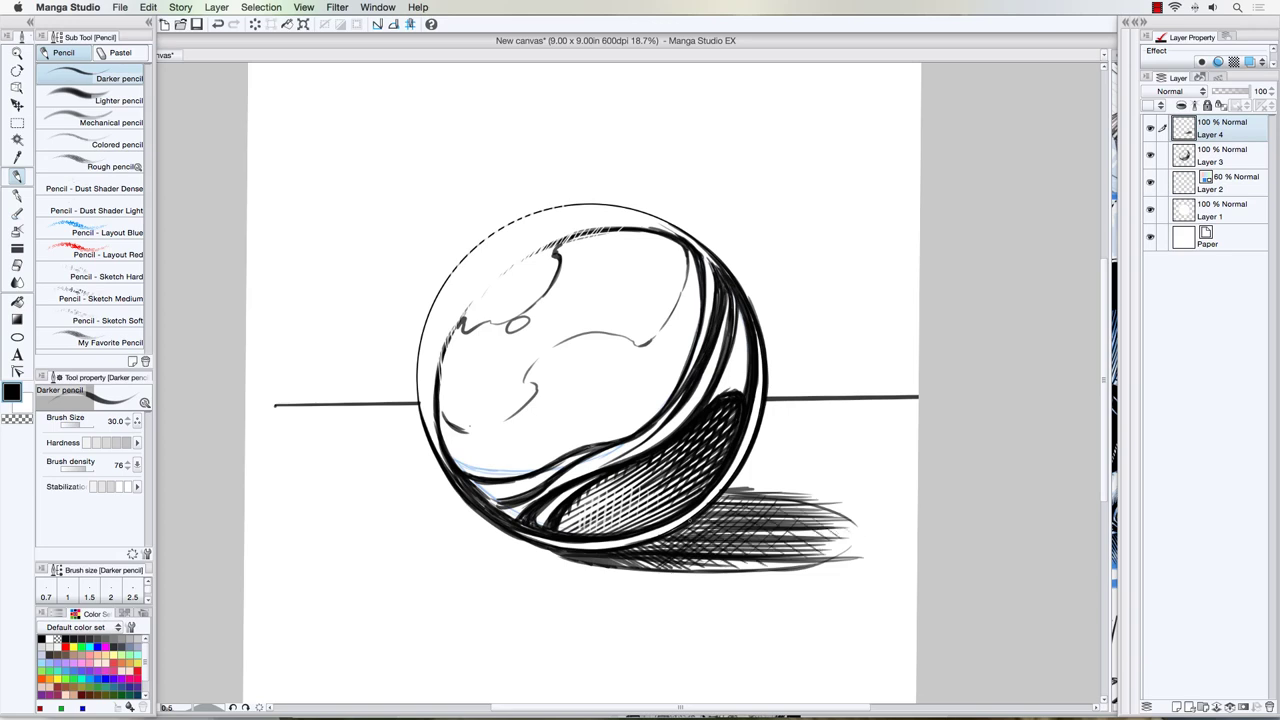
Cross-hatch the cast shadow with diagonal strokes from beneath the sphere out to its far end
mouse_move(714, 506)
mouse_down()
mouse_move(670, 540)
mouse_move(624, 550)
mouse_move(686, 546)
mouse_move(636, 569)
mouse_up()
drag(715, 547, 654, 569)
mouse_move(757, 534)
mouse_down()
mouse_move(668, 572)
mouse_move(690, 572)
mouse_up()
drag(768, 547, 722, 569)
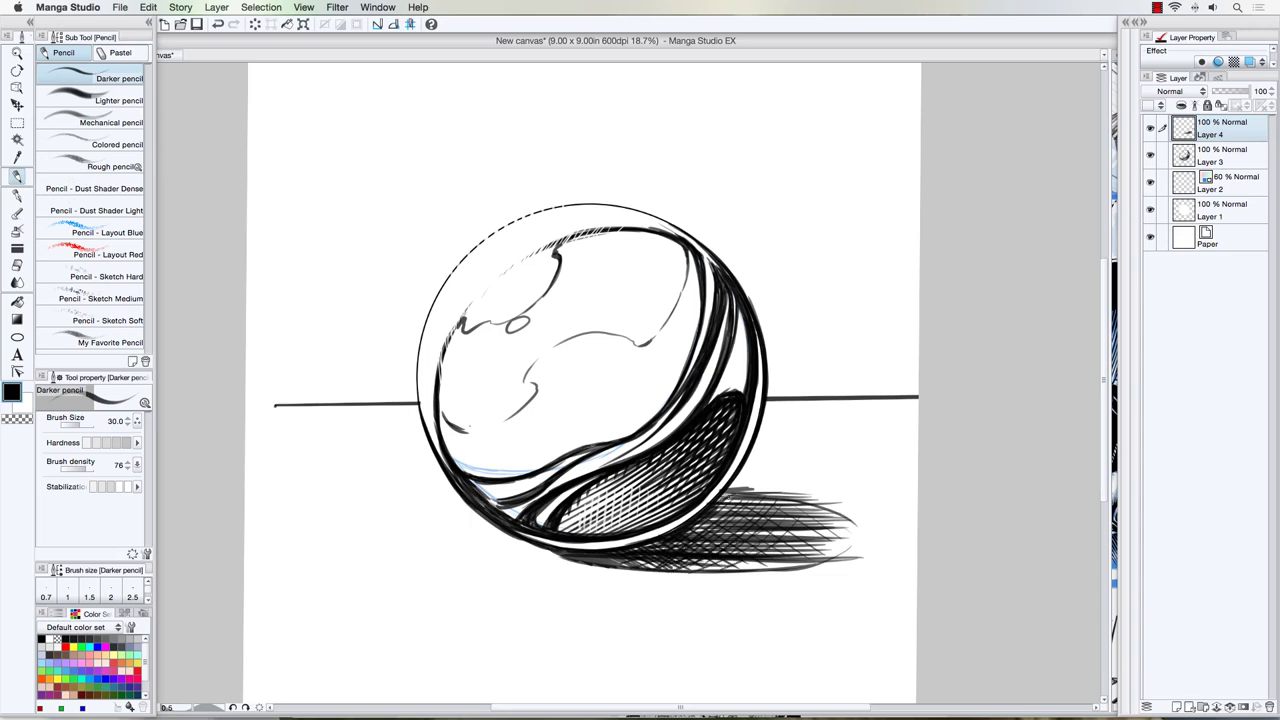
drag(743, 491, 713, 511)
mouse_move(755, 493)
mouse_down()
mouse_move(717, 515)
mouse_move(785, 523)
mouse_move(850, 552)
mouse_up()
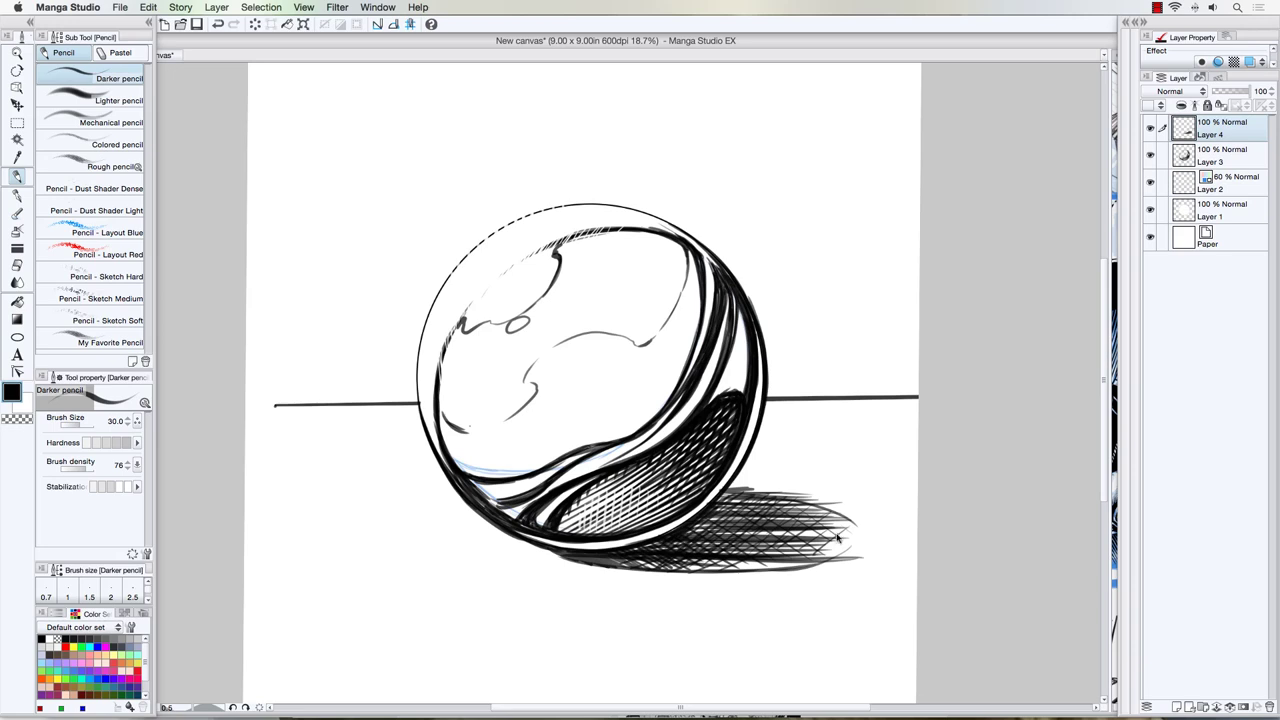
key(super+t)
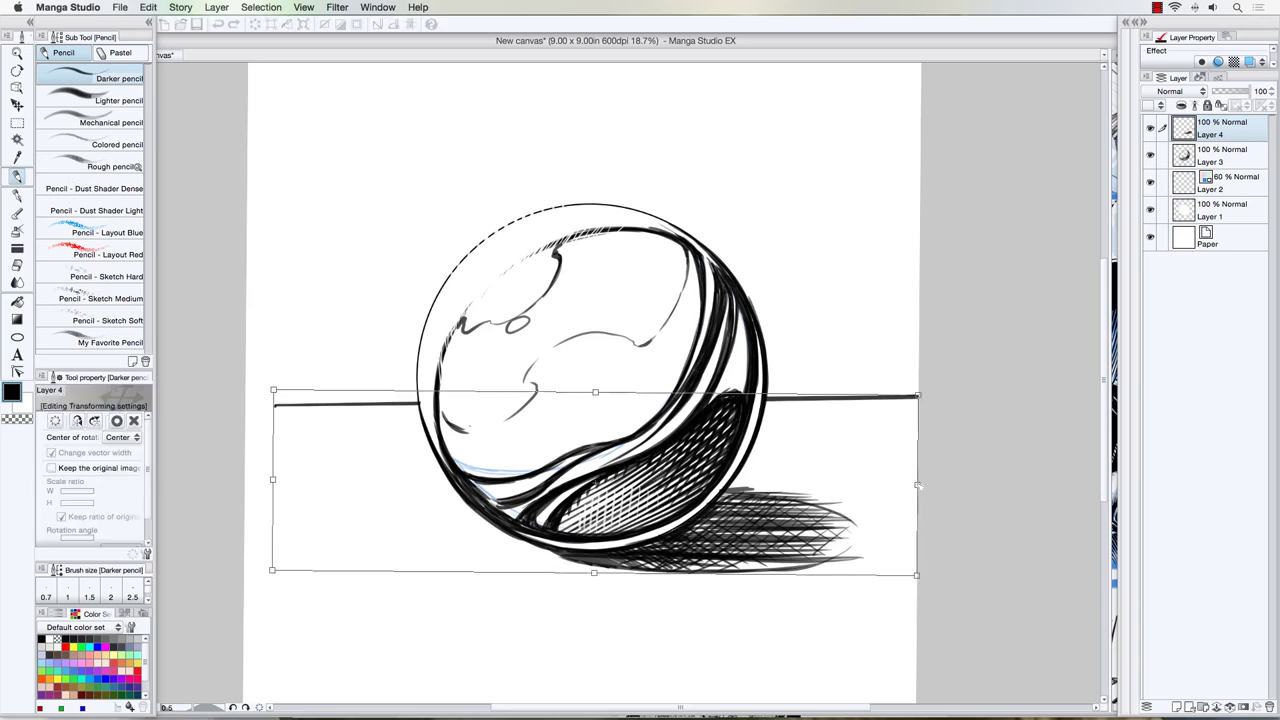
drag(917, 485, 925, 481)
key(Return)
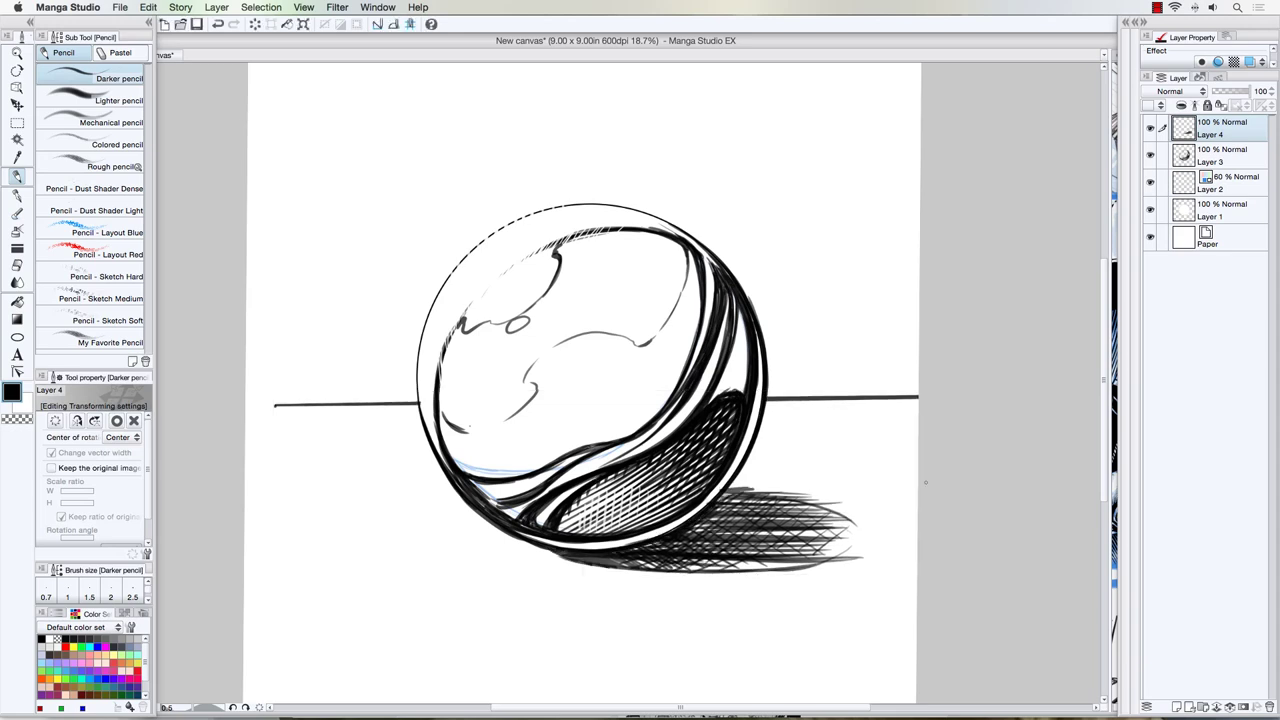
Select the cast shadow with the Lasso marquee, stretch it wider toward both sides with a slight tilt, and clear the selection
click(18, 126)
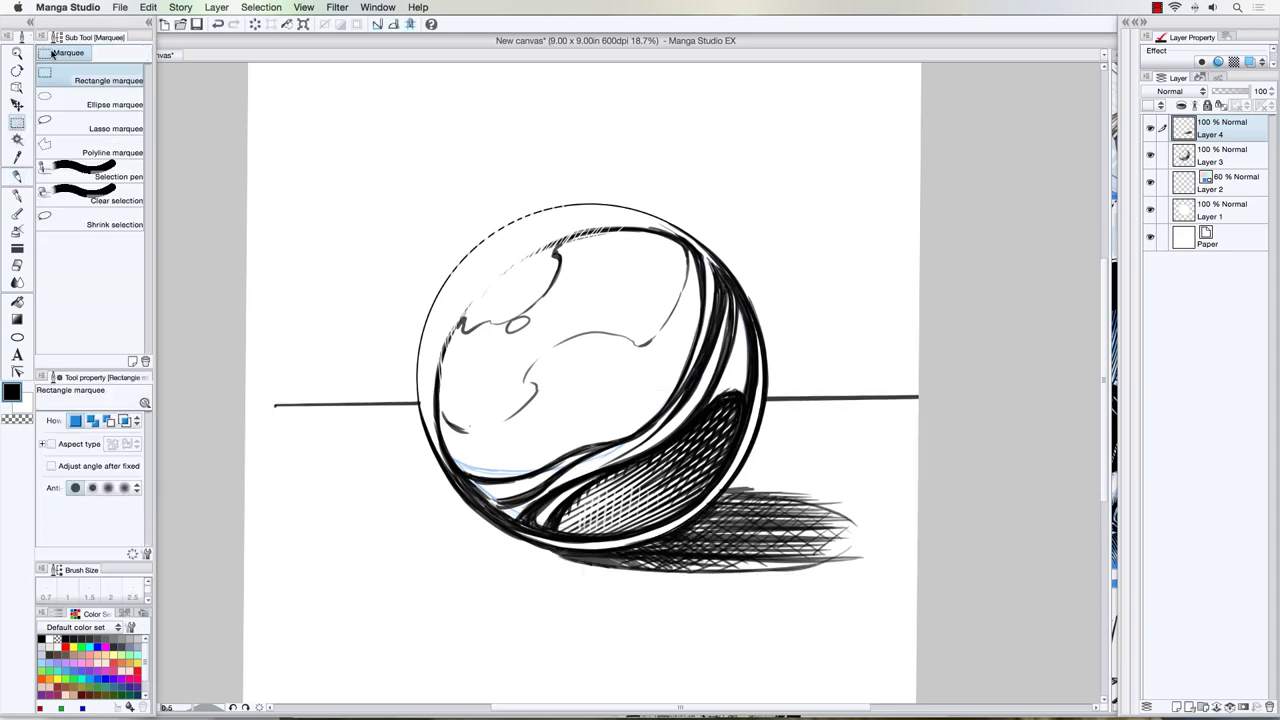
click(66, 126)
mouse_move(650, 449)
mouse_down()
mouse_move(446, 563)
mouse_move(436, 551)
mouse_up()
key(super+t)
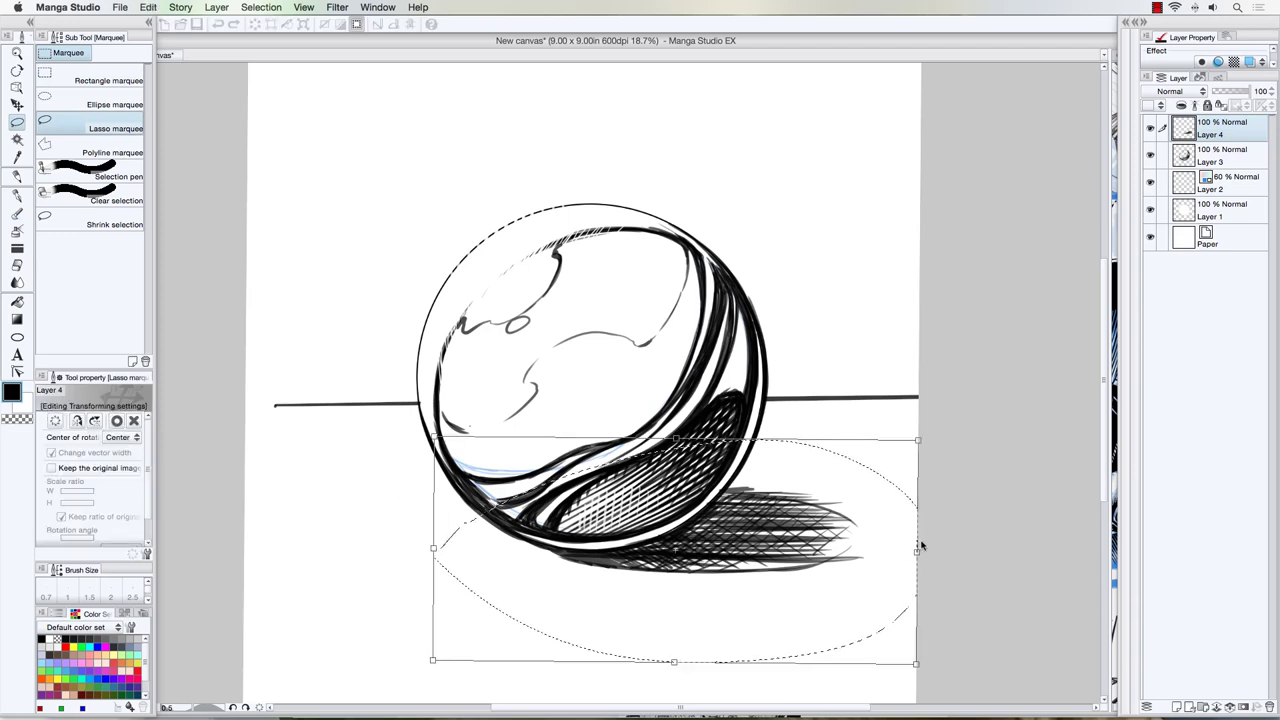
drag(917, 548, 958, 541)
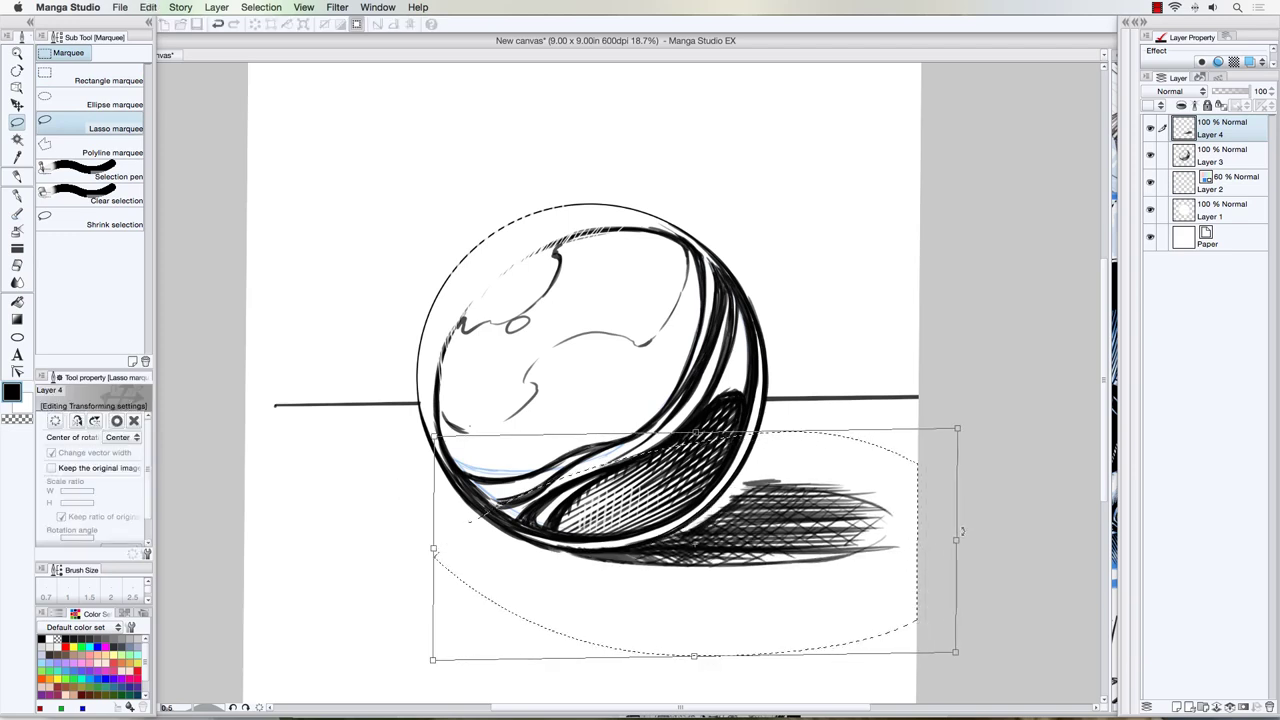
drag(433, 549, 405, 552)
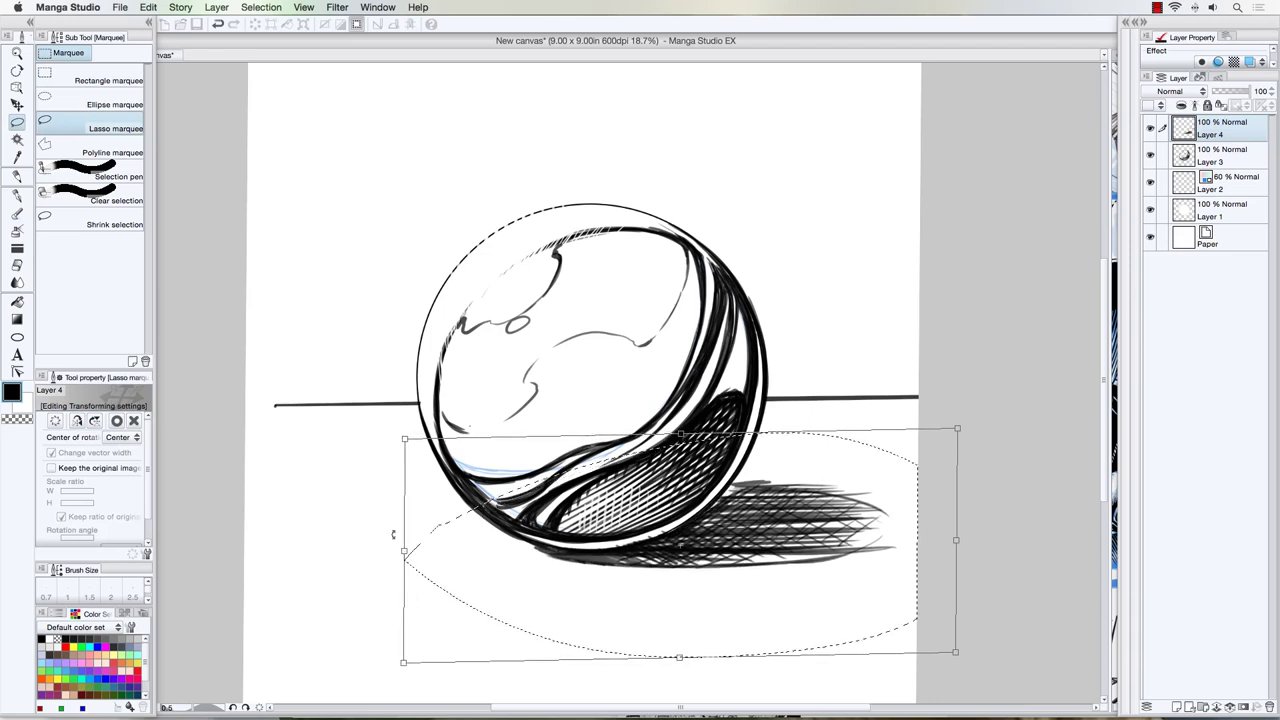
key(Return)
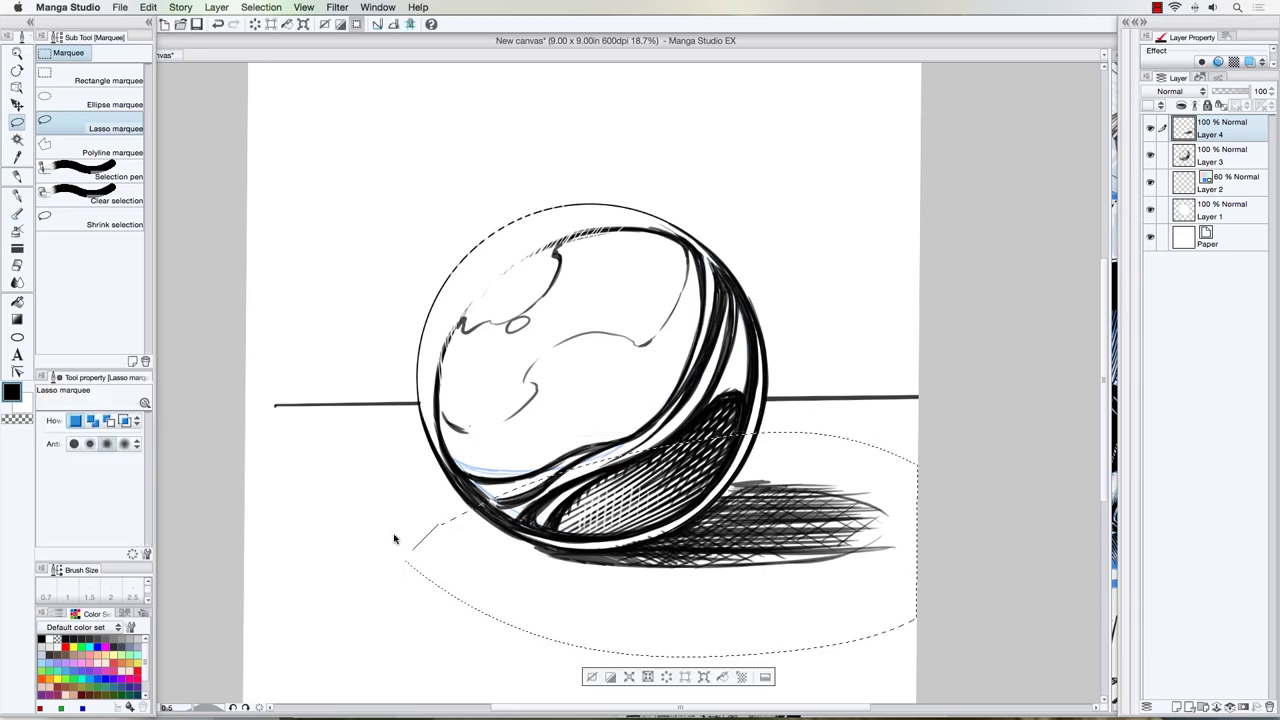
key(super+d)
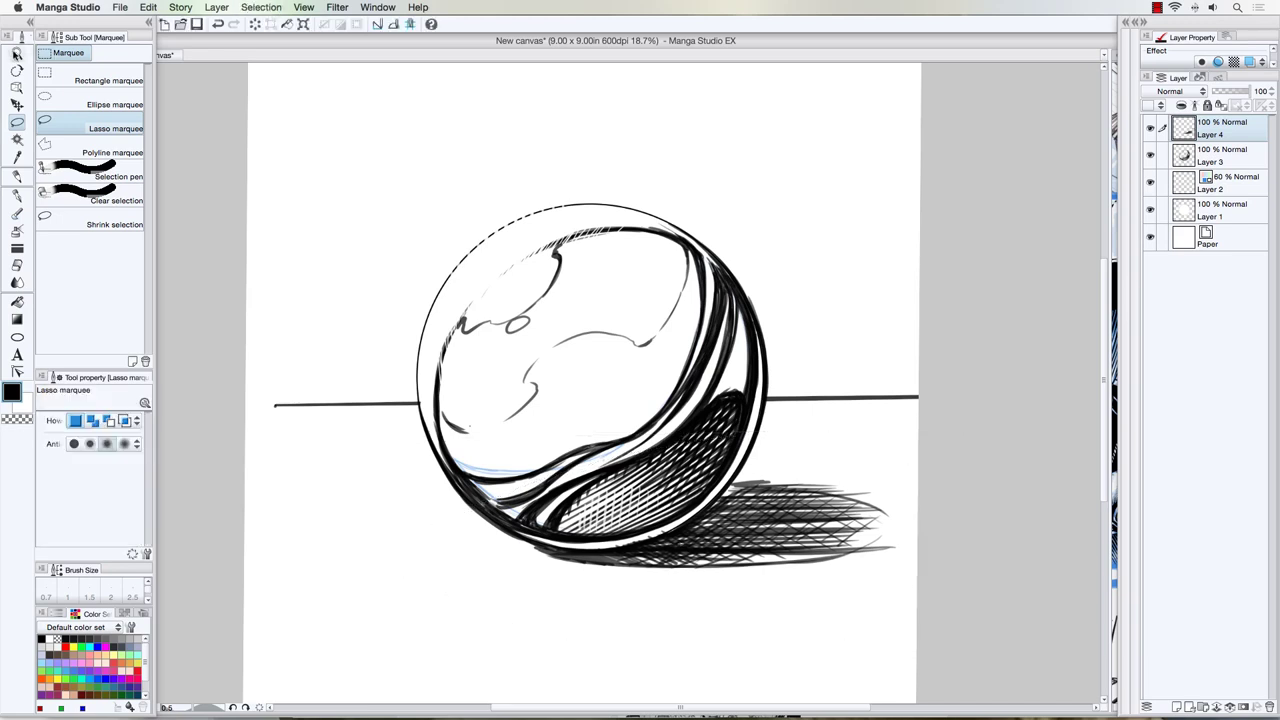
Review the whole sphere drawing zoomed out, and examine the chrome shading on the armor in the Tech-Tana_MS_File artwork
click(17, 54)
mouse_move(423, 366)
mouse_down()
mouse_move(394, 356)
mouse_move(410, 372)
mouse_up()
drag(408, 377, 414, 378)
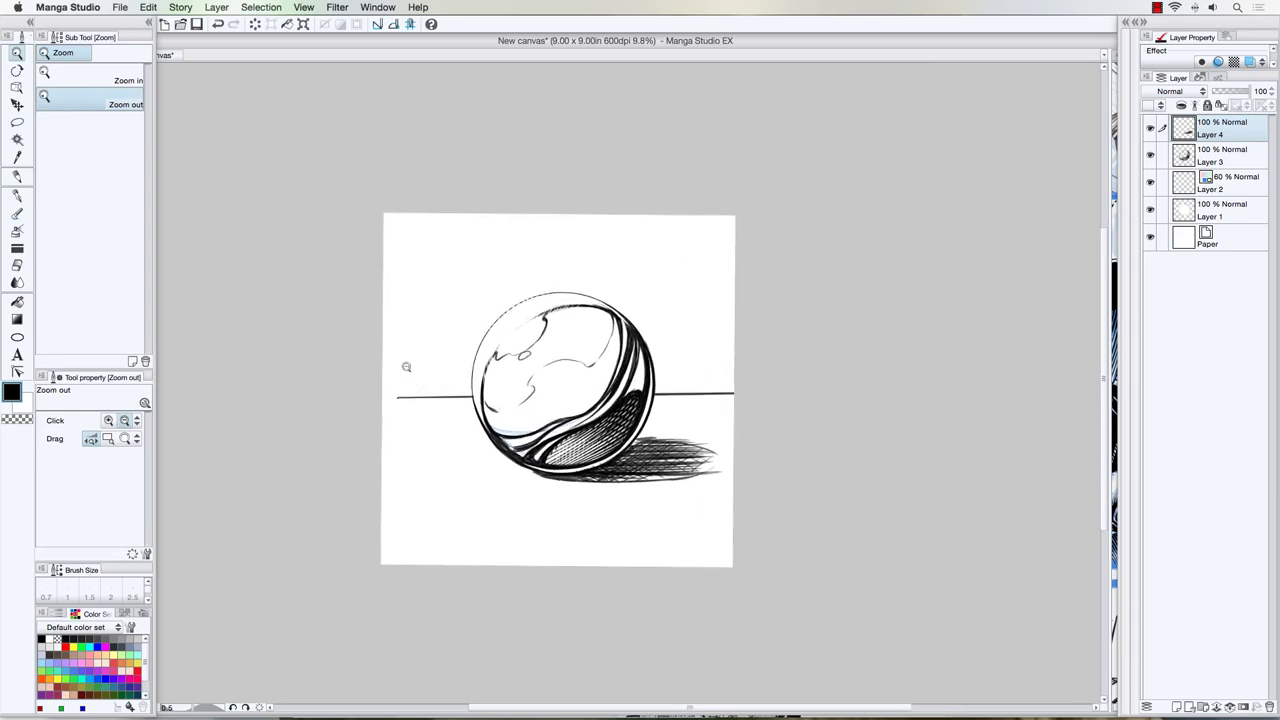
click(149, 22)
click(81, 54)
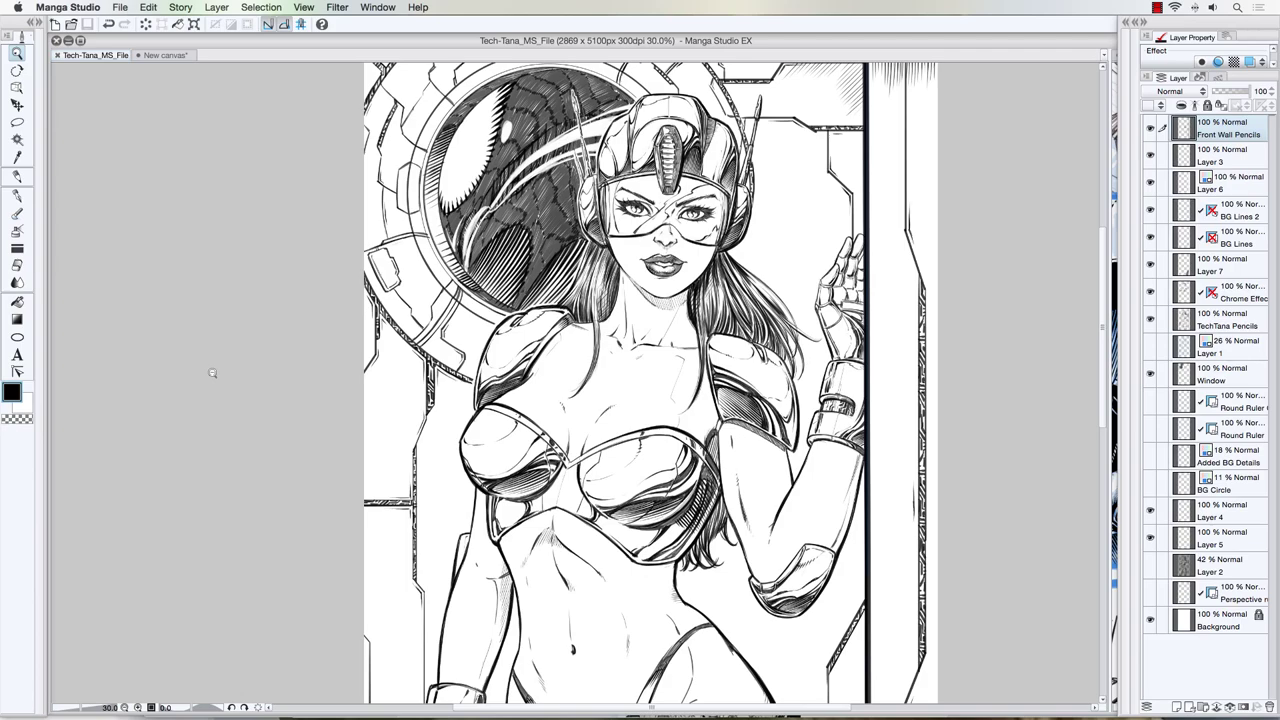
scroll(650, 525, up, 3)
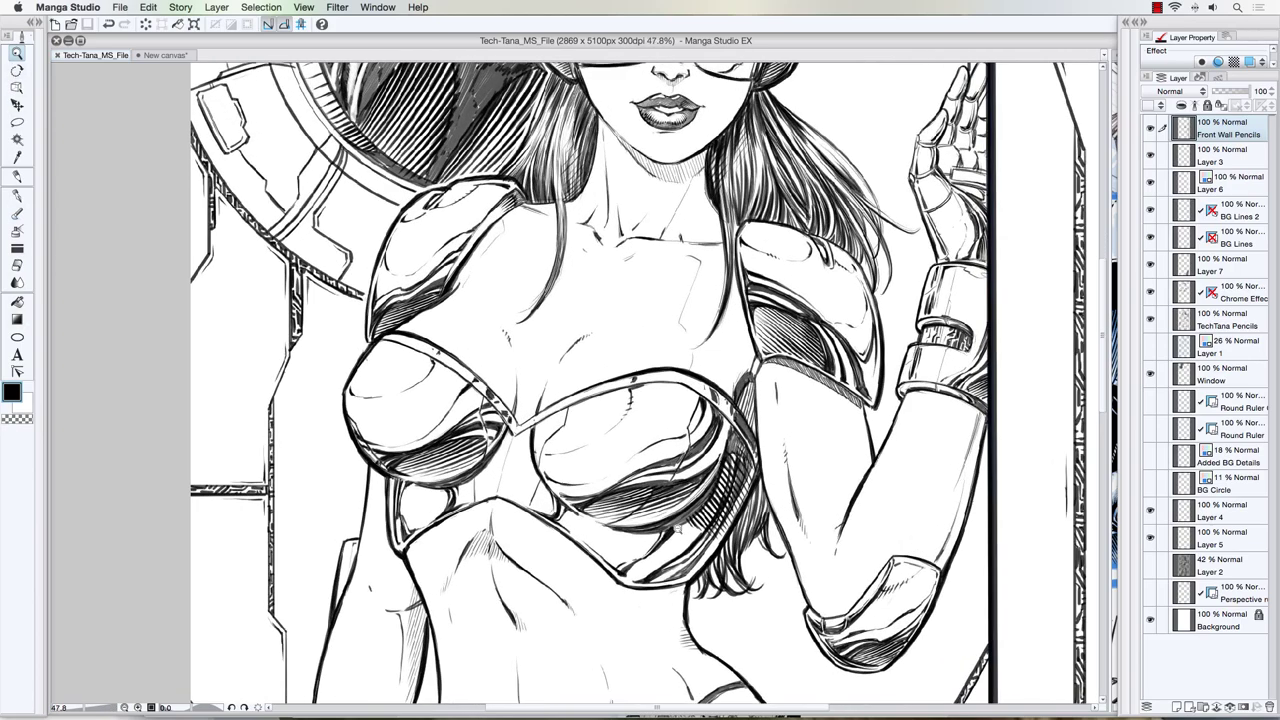
scroll(676, 529, up, 1)
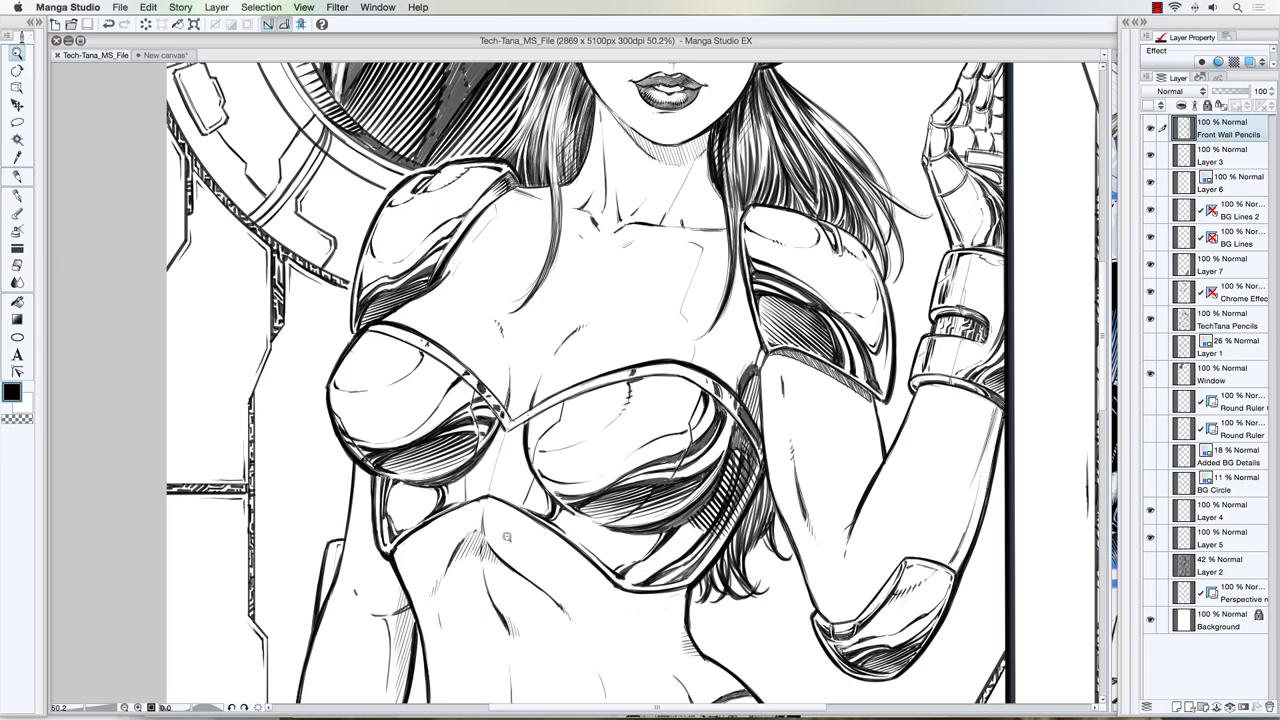
scroll(507, 538, down, 5)
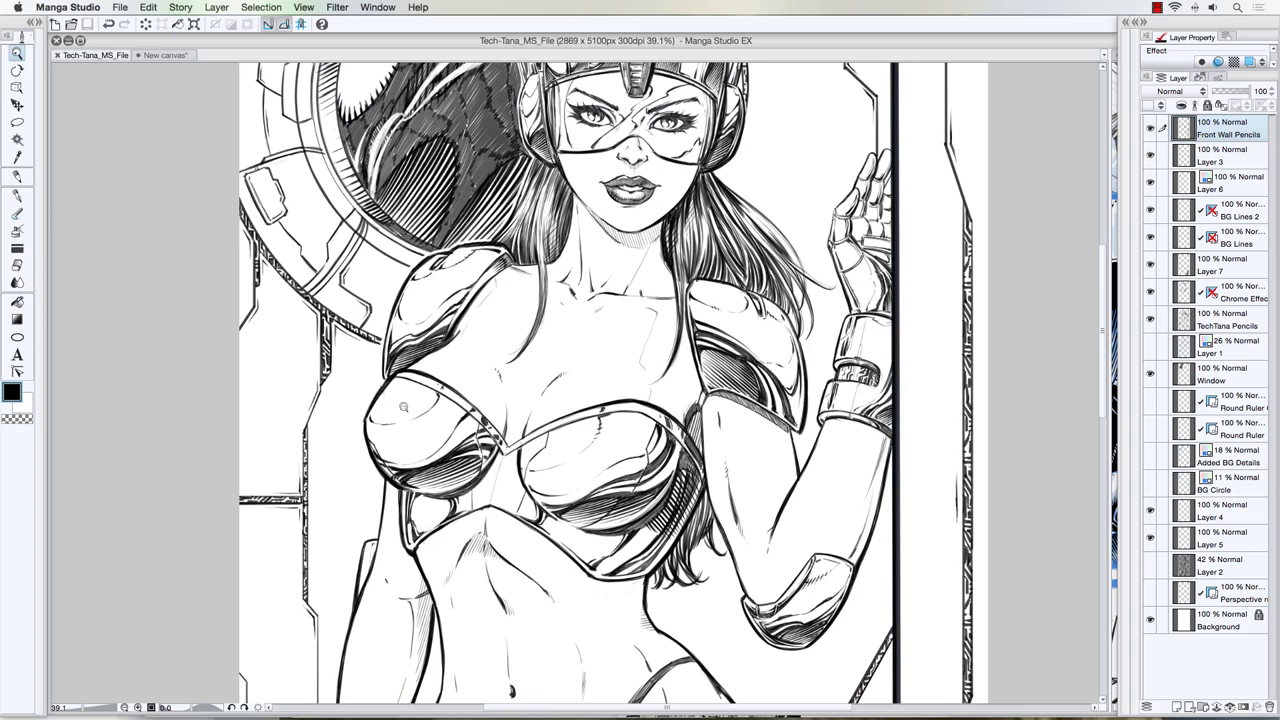
Arrange the sphere canvas side by side with the Tech-Tana_MS_File artwork, giving the sphere the wider pane and a closer view
click(164, 55)
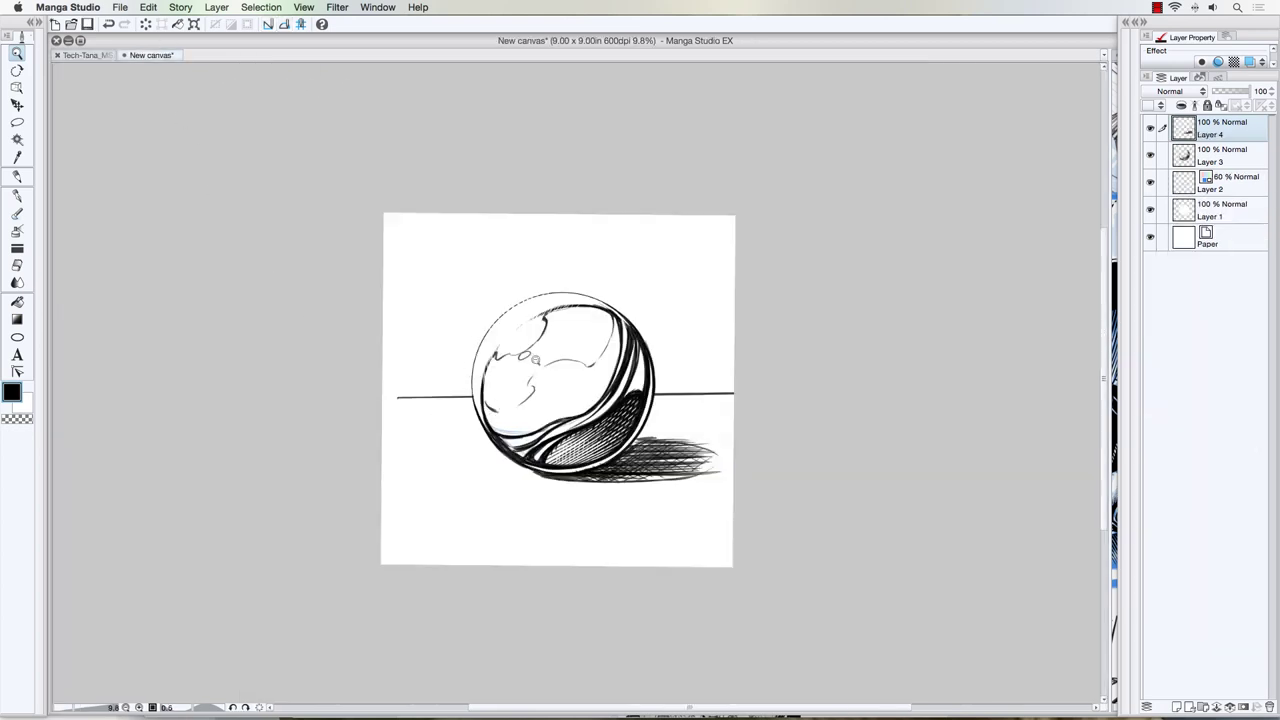
click(536, 360)
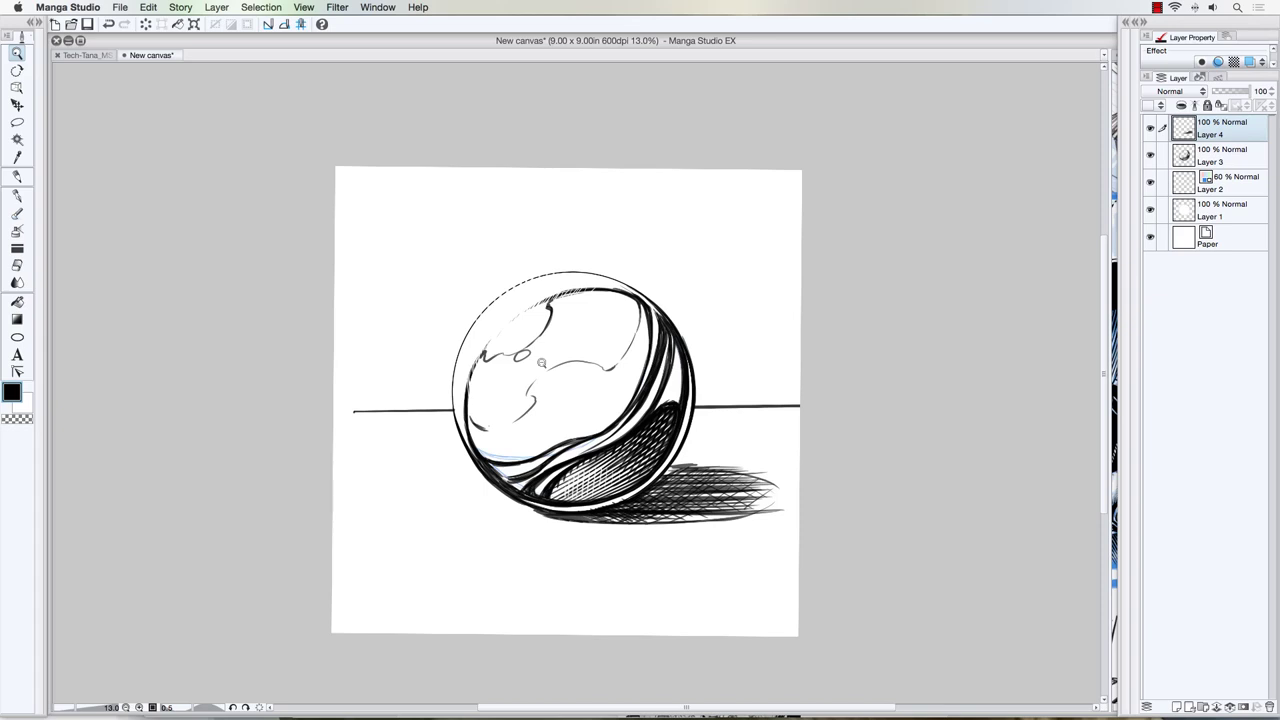
drag(142, 57, 1101, 120)
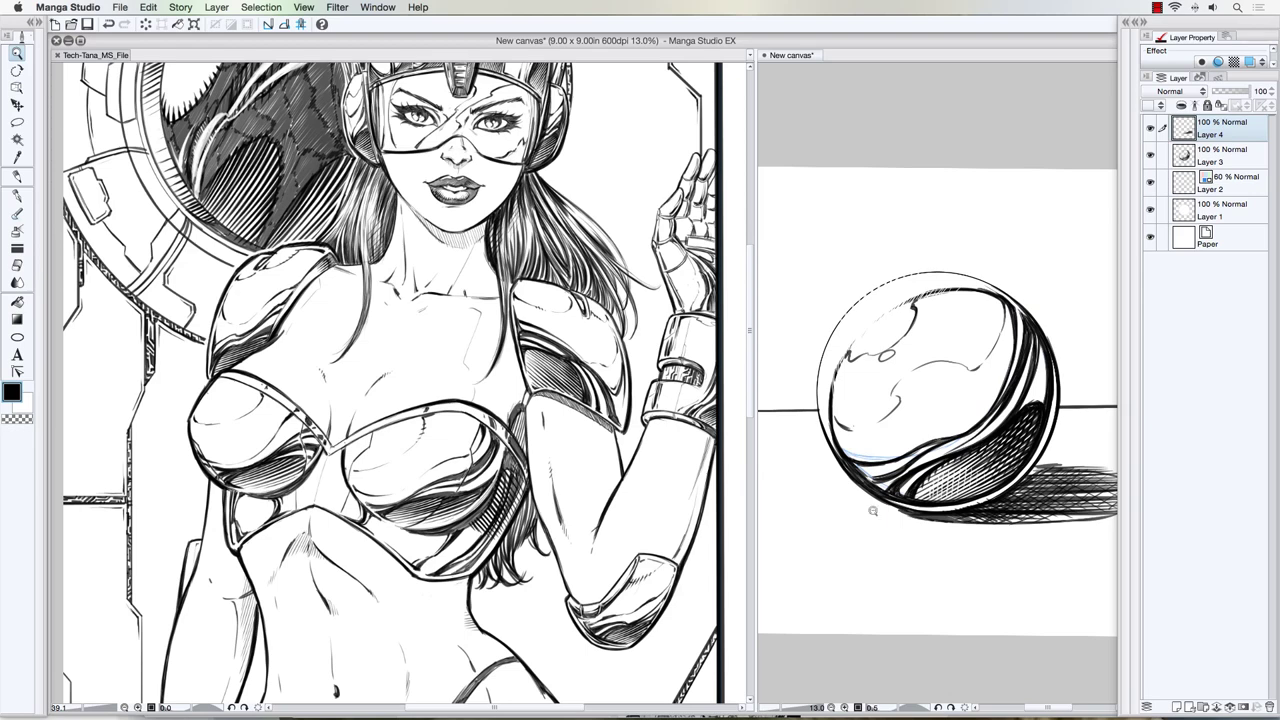
drag(751, 590, 417, 568)
click(826, 413)
click(826, 413)
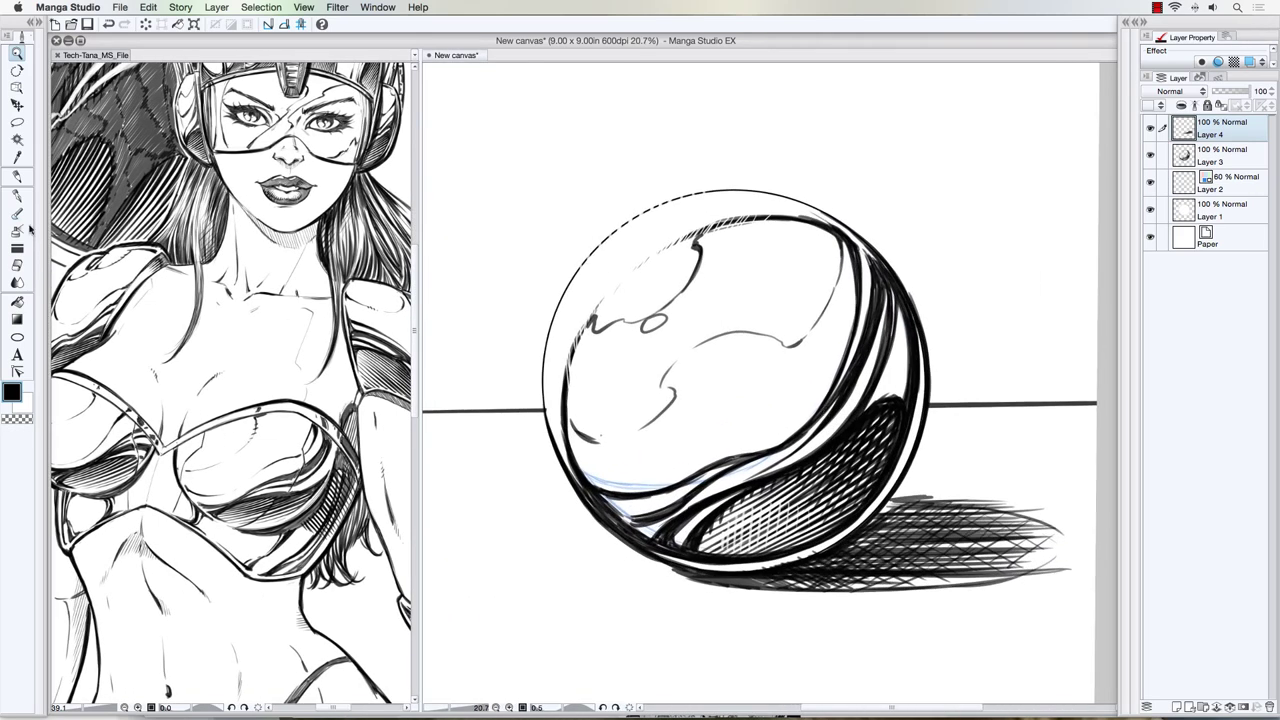
Rework the sphere's lower reflection line with black pencil strokes, undoing the first attempt and redrawing it
click(17, 176)
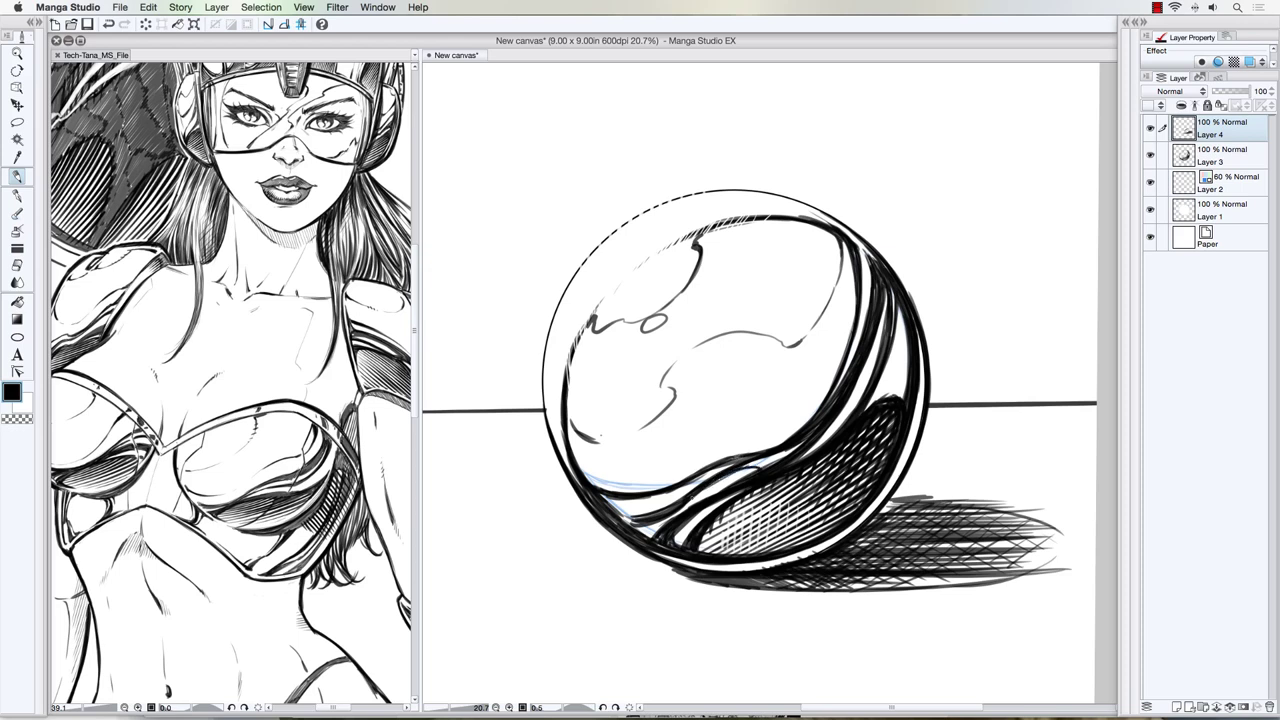
drag(699, 501, 757, 469)
key(super+z)
key(super+z)
key(super+z)
mouse_move(717, 468)
mouse_down()
mouse_move(606, 499)
mouse_move(670, 495)
mouse_move(794, 453)
mouse_up()
mouse_move(698, 503)
mouse_down()
mouse_move(743, 479)
mouse_move(733, 483)
mouse_up()
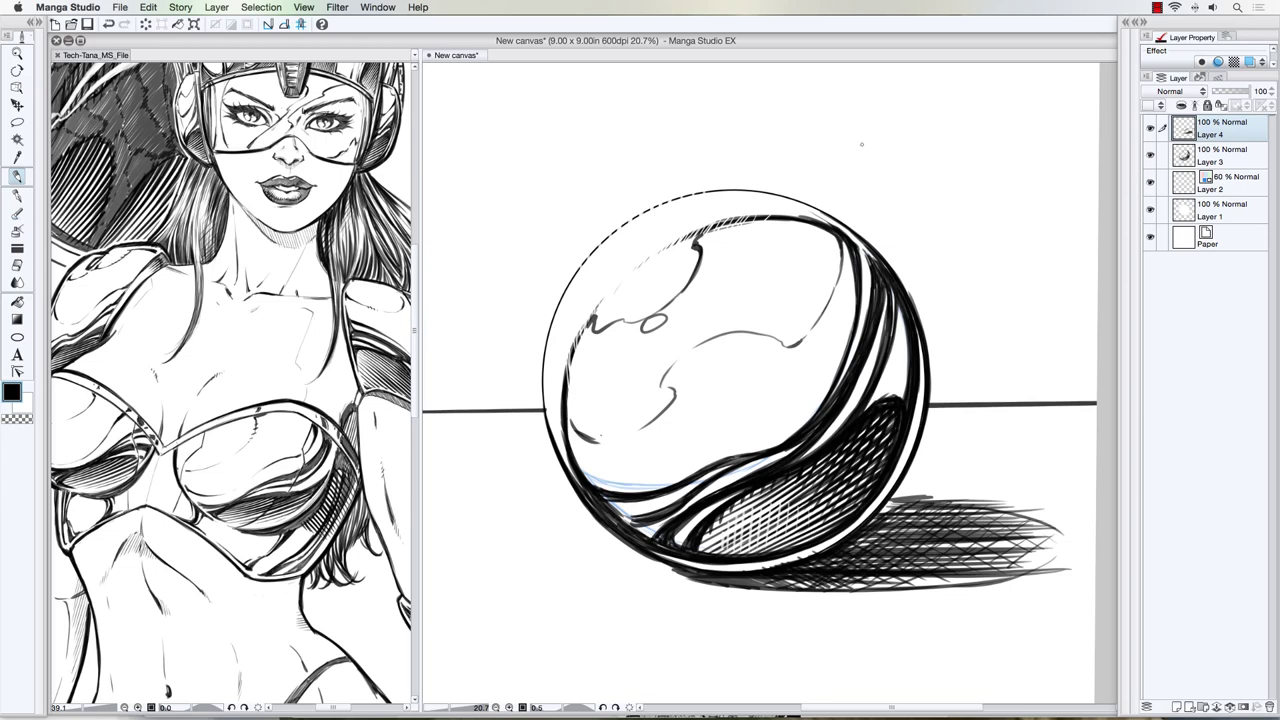
Thicken the inner edge of the shadow band on the sphere's right side and merge Layer 4 into Layer 3
mouse_move(858, 252)
mouse_down()
mouse_move(861, 318)
mouse_move(838, 392)
mouse_up()
drag(854, 342, 829, 405)
key(super+e)
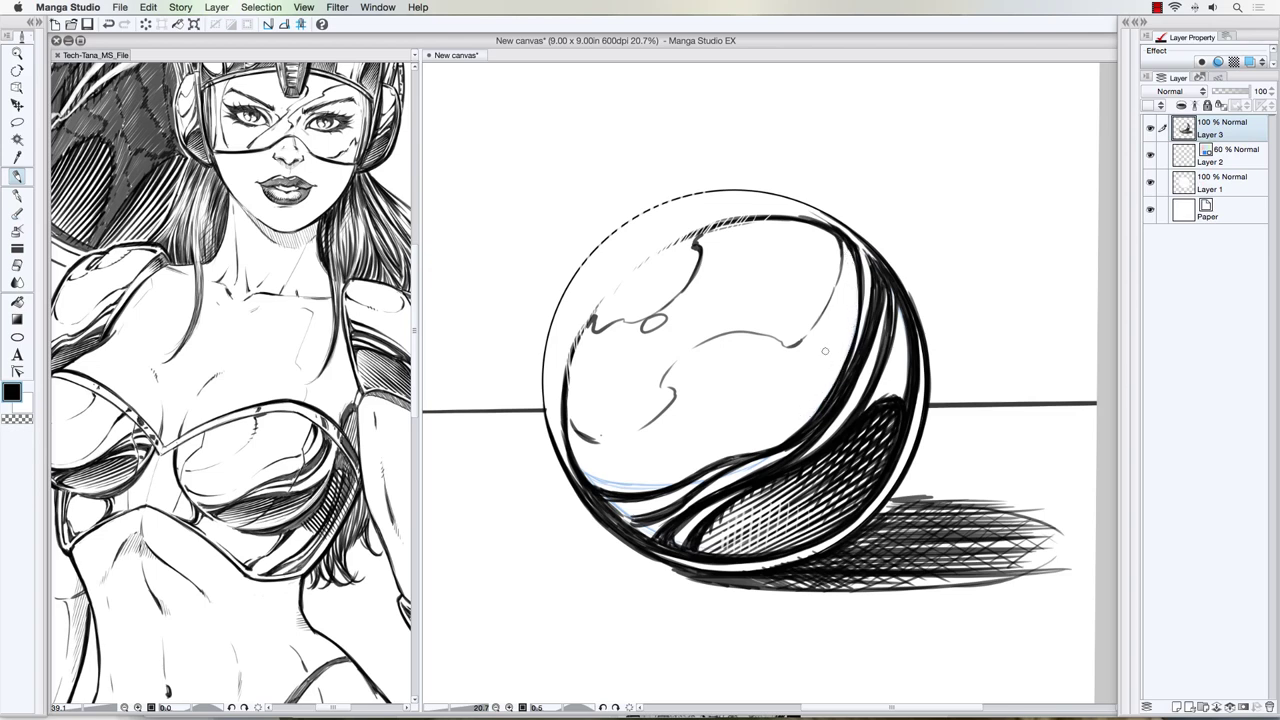
Darken the curved shadow bands and the gap above the cross-hatched area on the sphere's right side with black strokes
drag(883, 288, 847, 403)
drag(877, 331, 851, 405)
mouse_move(880, 319)
mouse_down()
mouse_move(864, 376)
mouse_move(827, 422)
mouse_up()
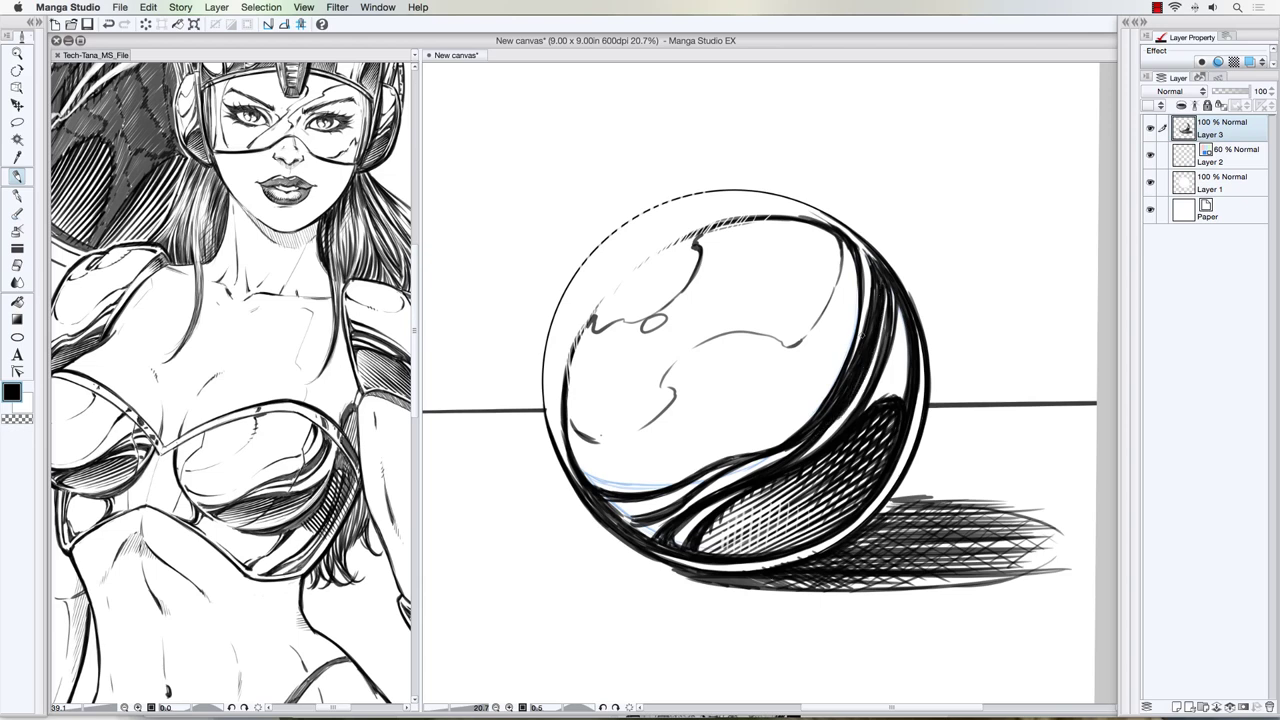
drag(872, 348, 816, 436)
drag(874, 402, 901, 349)
mouse_move(882, 396)
mouse_down()
mouse_move(904, 345)
mouse_move(874, 404)
mouse_move(906, 335)
mouse_move(888, 379)
mouse_up()
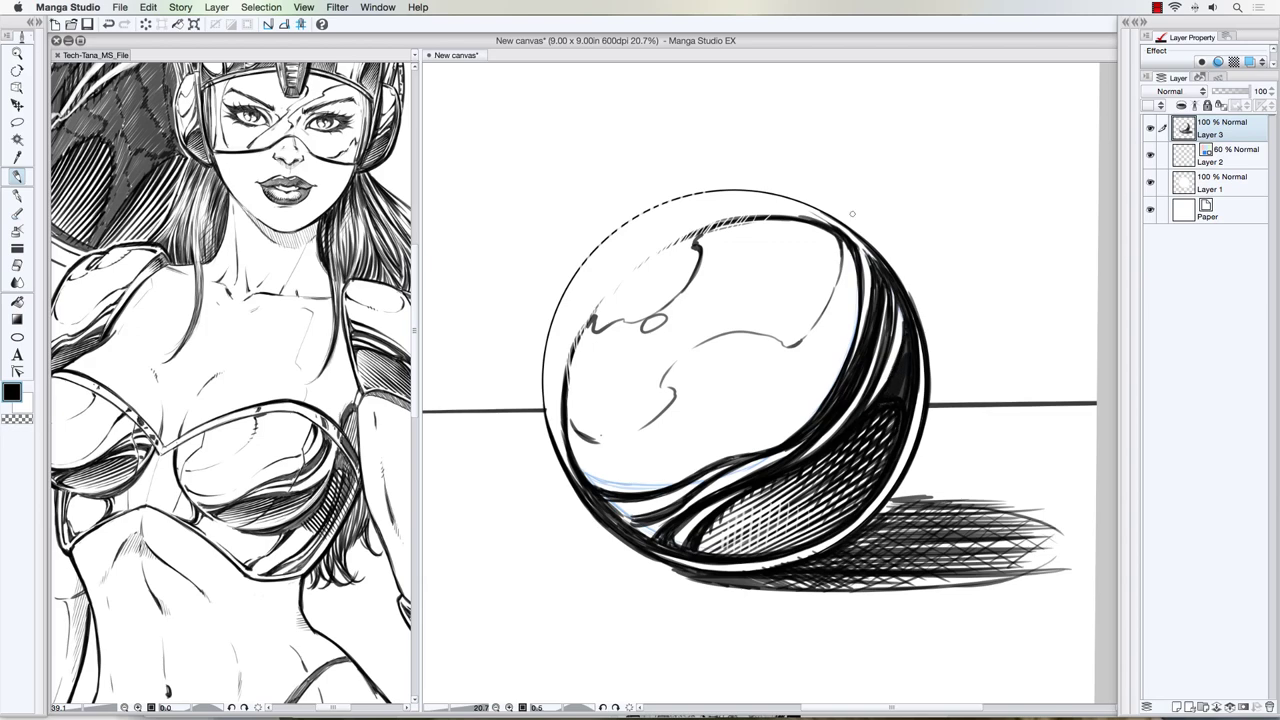
scroll(852, 214, down, 8)
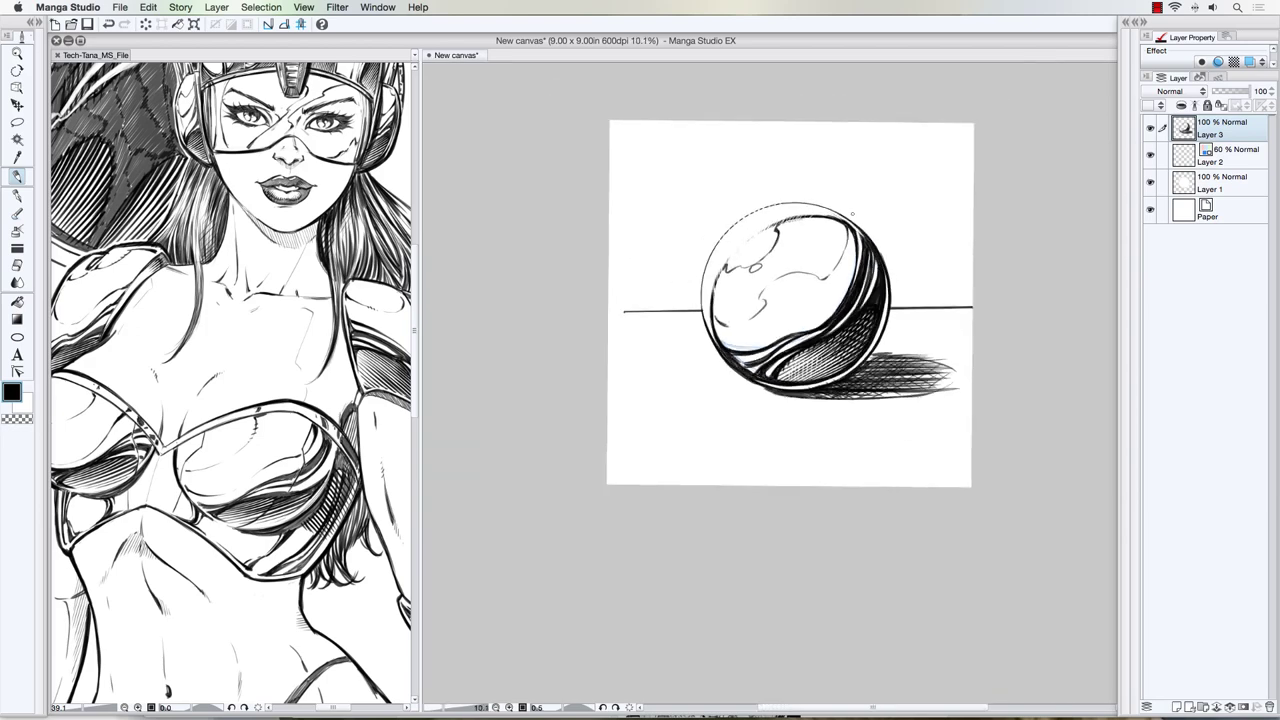
scroll(852, 214, up, 4)
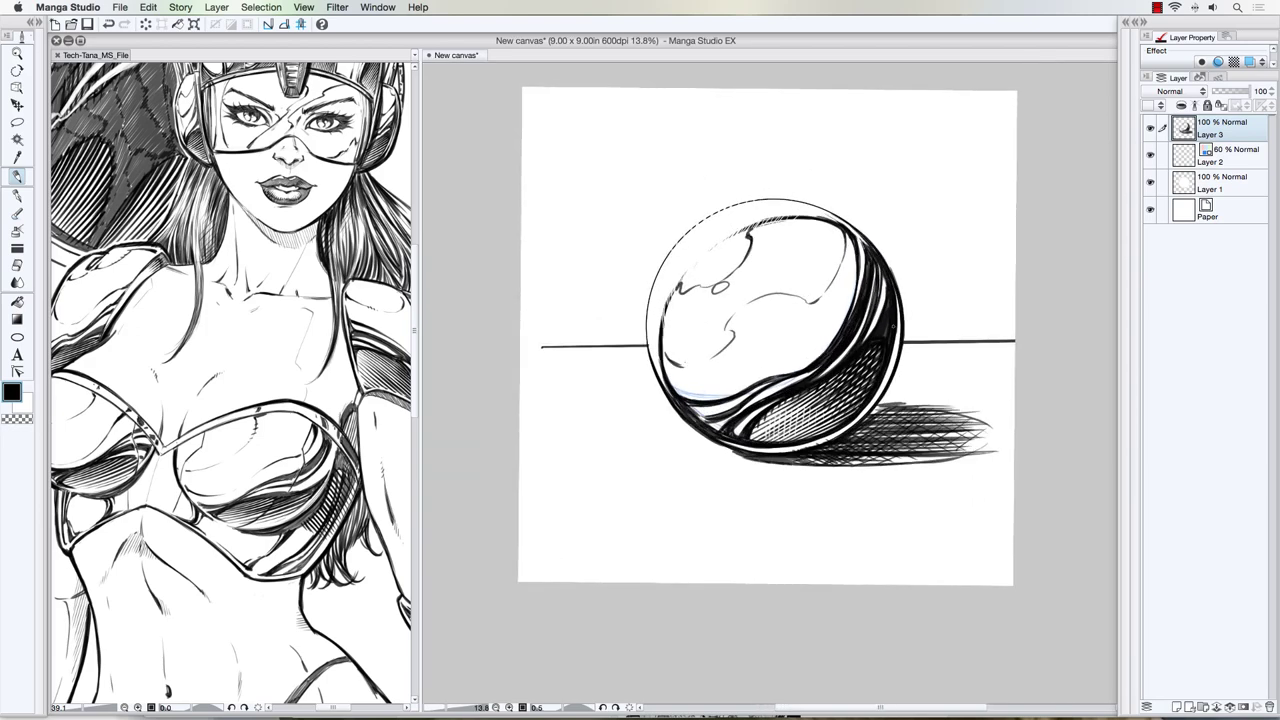
Fill the light rim along the sphere's right and lower-right edge with black strokes
drag(890, 368, 898, 296)
mouse_move(874, 398)
mouse_down()
mouse_move(899, 306)
mouse_move(900, 322)
mouse_up()
drag(856, 418, 892, 362)
drag(846, 426, 867, 407)
drag(897, 346, 901, 326)
mouse_move(879, 392)
mouse_down()
mouse_move(899, 338)
mouse_move(879, 393)
mouse_up()
drag(887, 380, 897, 358)
drag(870, 406, 886, 384)
drag(824, 438, 874, 400)
drag(840, 430, 858, 418)
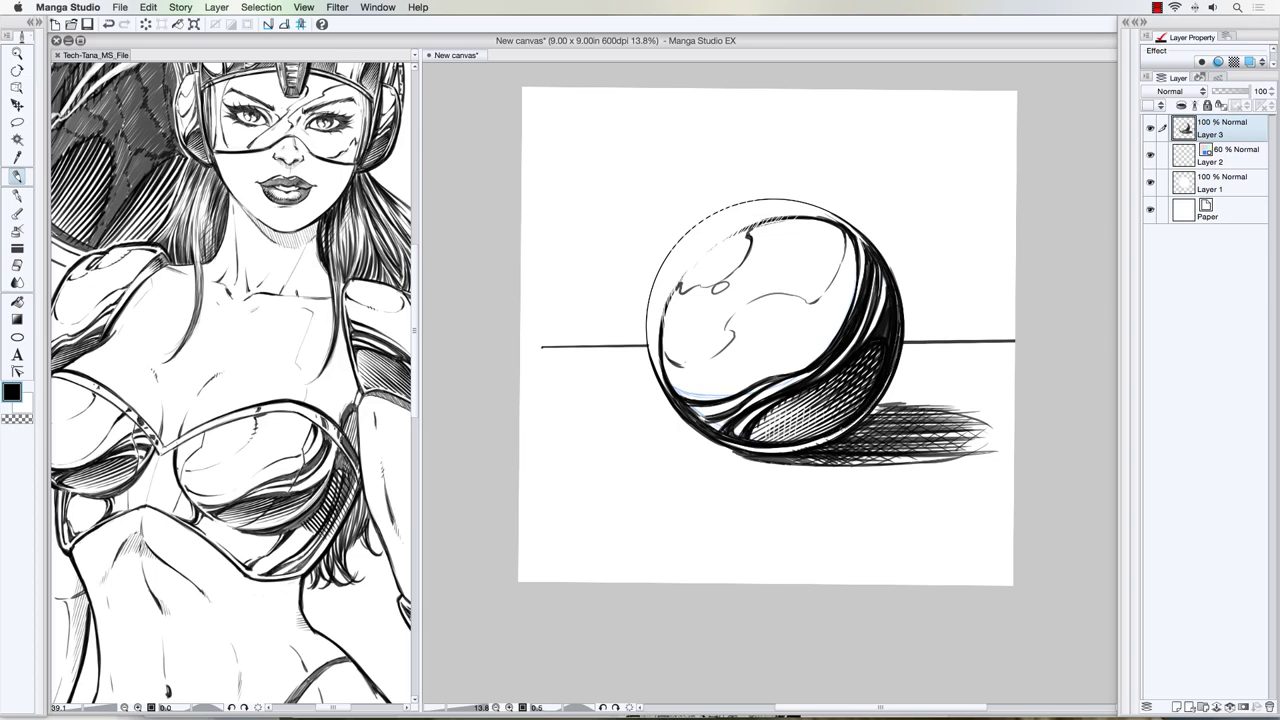
Fill the remaining light rim along the sphere's bottom edge with long curved black strokes
drag(794, 446, 844, 428)
mouse_move(802, 446)
mouse_down()
mouse_move(832, 436)
mouse_move(804, 443)
mouse_up()
drag(726, 446, 826, 441)
scroll(790, 357, up, 2)
mouse_move(886, 414)
mouse_down()
mouse_move(834, 456)
mouse_move(768, 472)
mouse_up()
drag(849, 446, 780, 469)
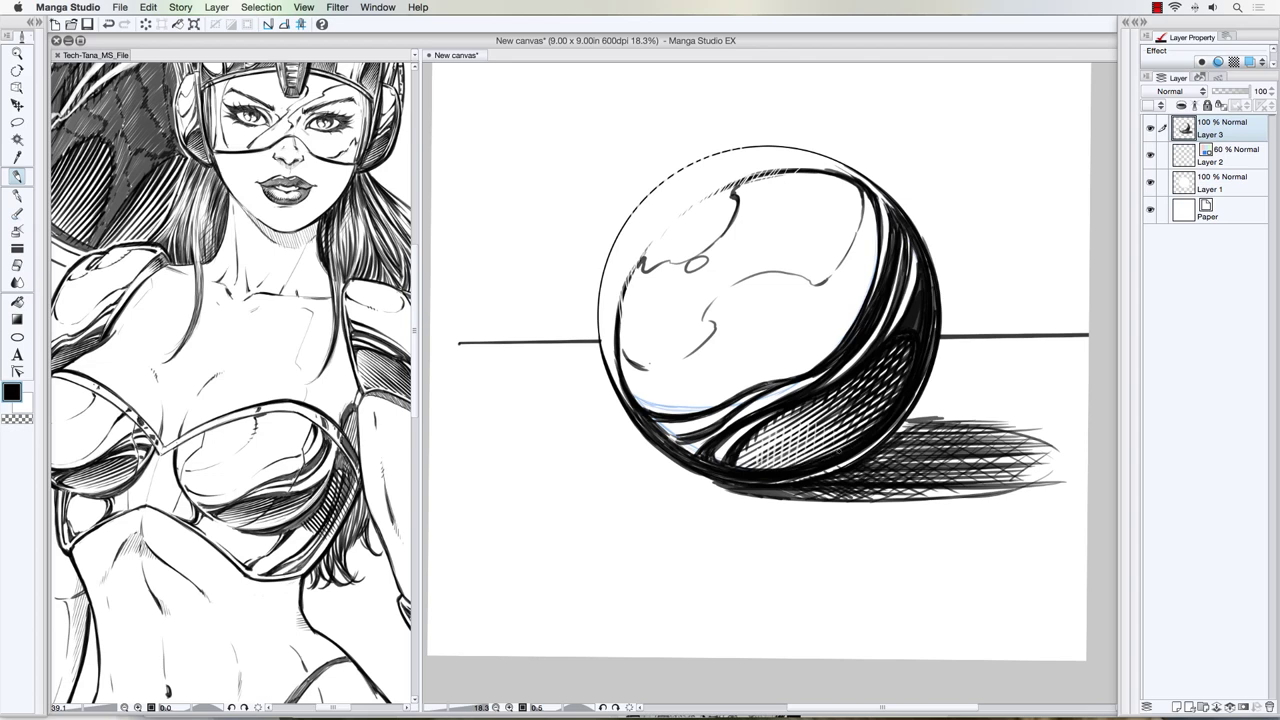
mouse_move(902, 388)
mouse_down()
mouse_move(864, 431)
mouse_move(752, 470)
mouse_up()
mouse_move(850, 442)
mouse_down()
mouse_move(800, 464)
mouse_move(722, 470)
mouse_up()
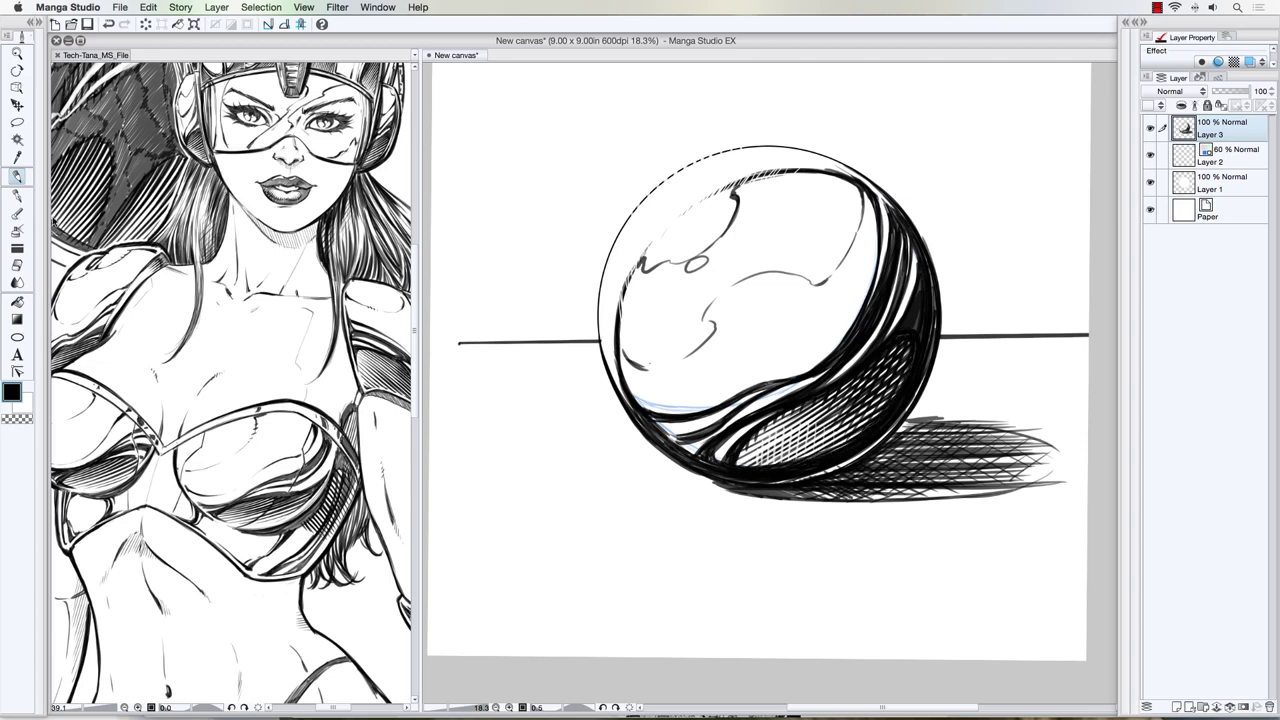
Add thin white rim-light strokes inside the sphere's dark right and bottom edge and a small one at its lower left
click(30, 406)
drag(922, 386, 866, 452)
mouse_move(912, 402)
mouse_down()
mouse_move(866, 450)
mouse_move(853, 457)
mouse_move(880, 438)
mouse_move(812, 474)
mouse_up()
drag(862, 439, 800, 476)
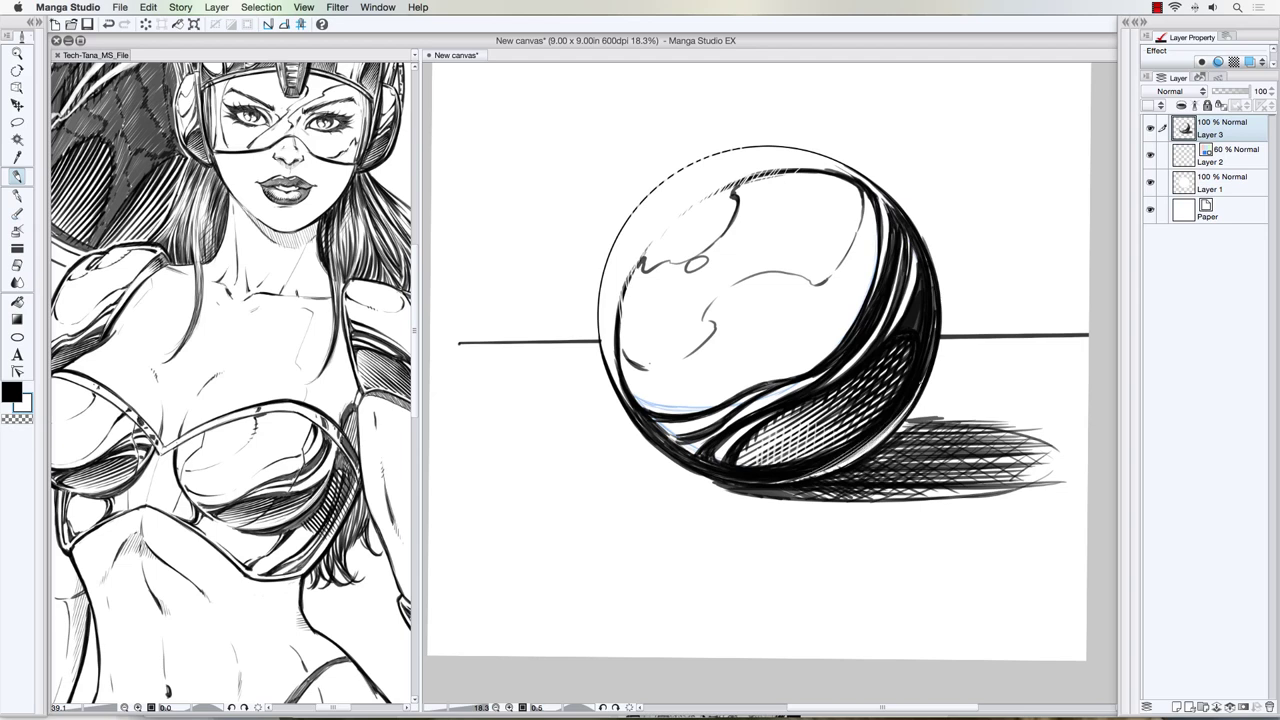
drag(914, 396, 878, 432)
drag(920, 374, 870, 434)
drag(930, 354, 904, 392)
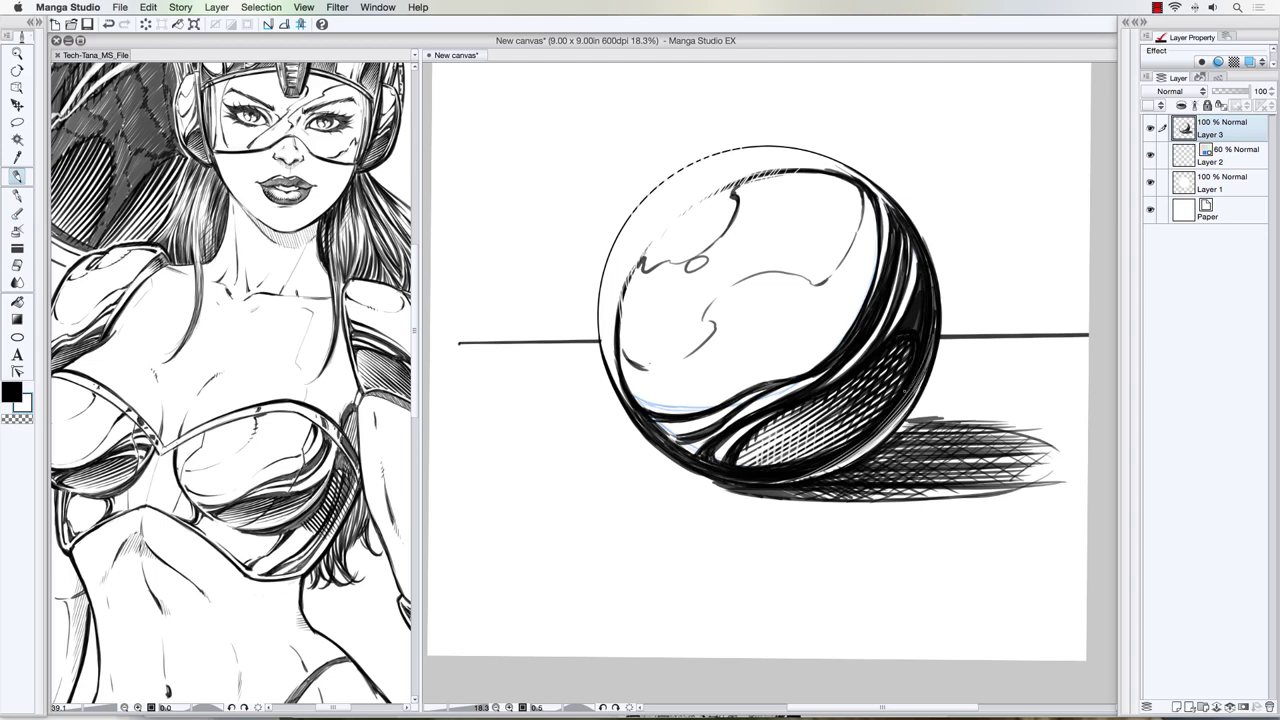
drag(930, 330, 918, 352)
mouse_move(820, 470)
mouse_down()
mouse_move(762, 485)
mouse_move(734, 477)
mouse_up()
scroll(848, 373, down, 2)
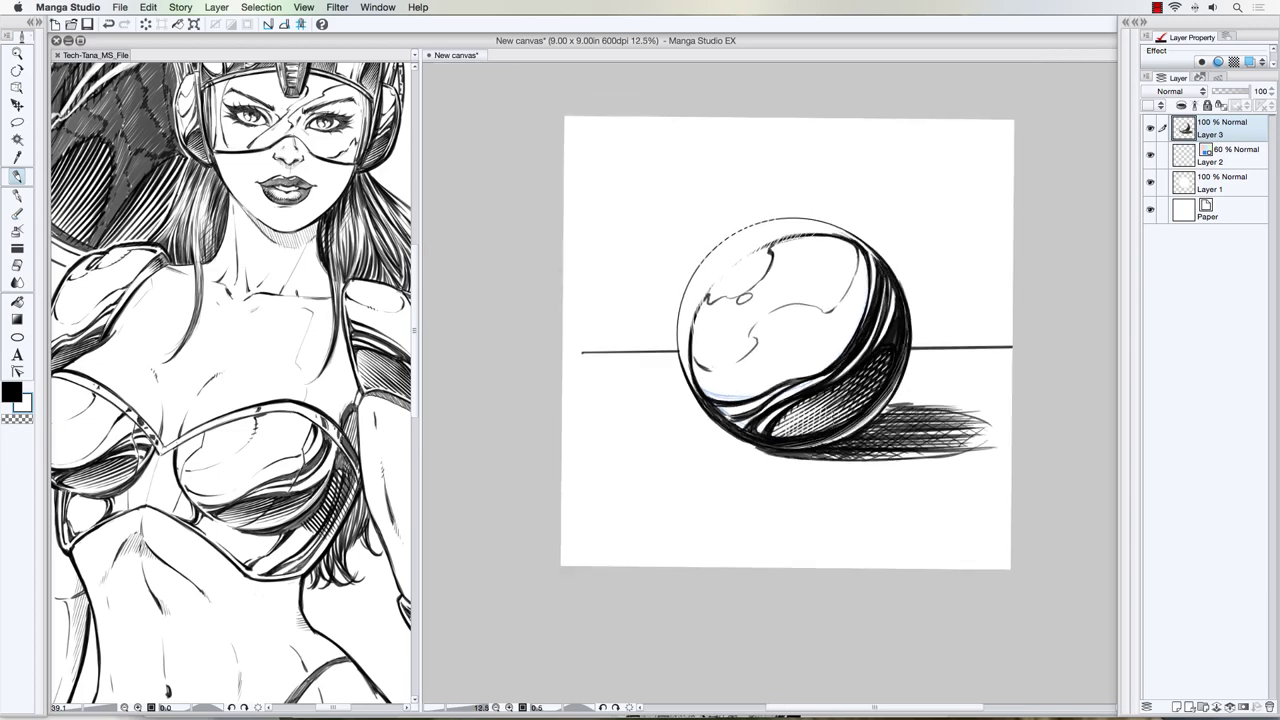
scroll(836, 414, up, 1)
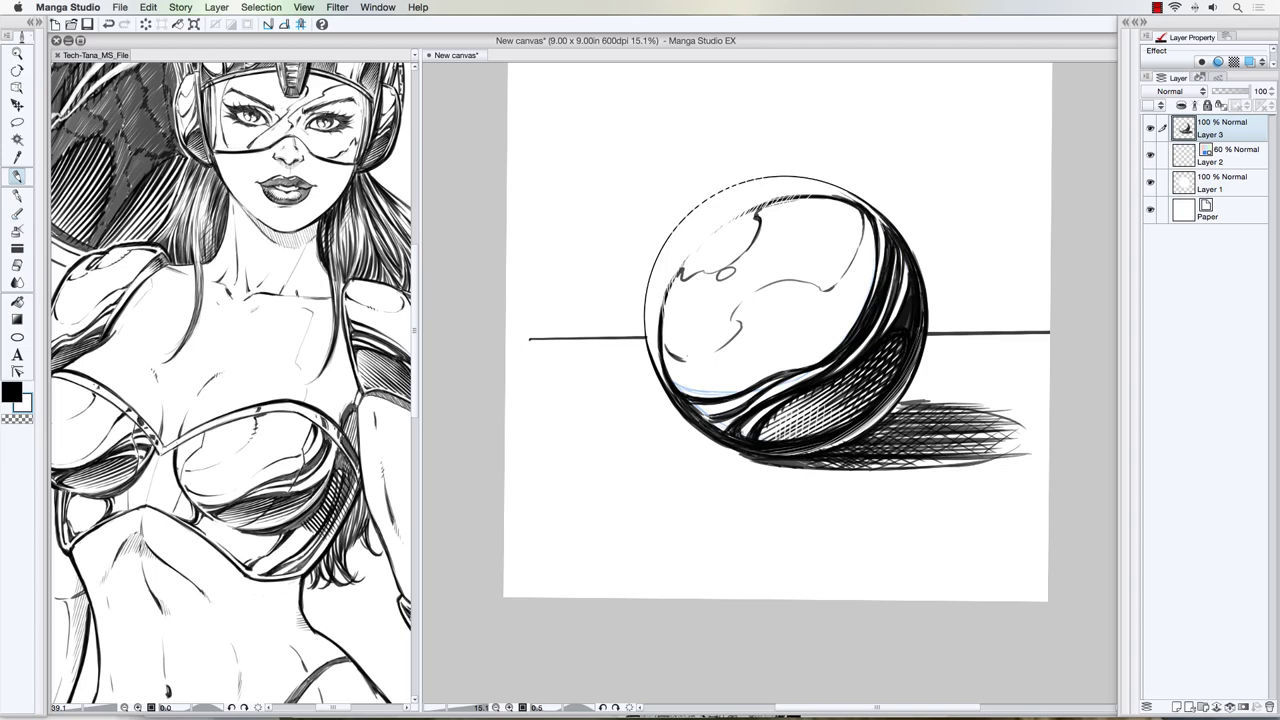
drag(743, 427, 737, 442)
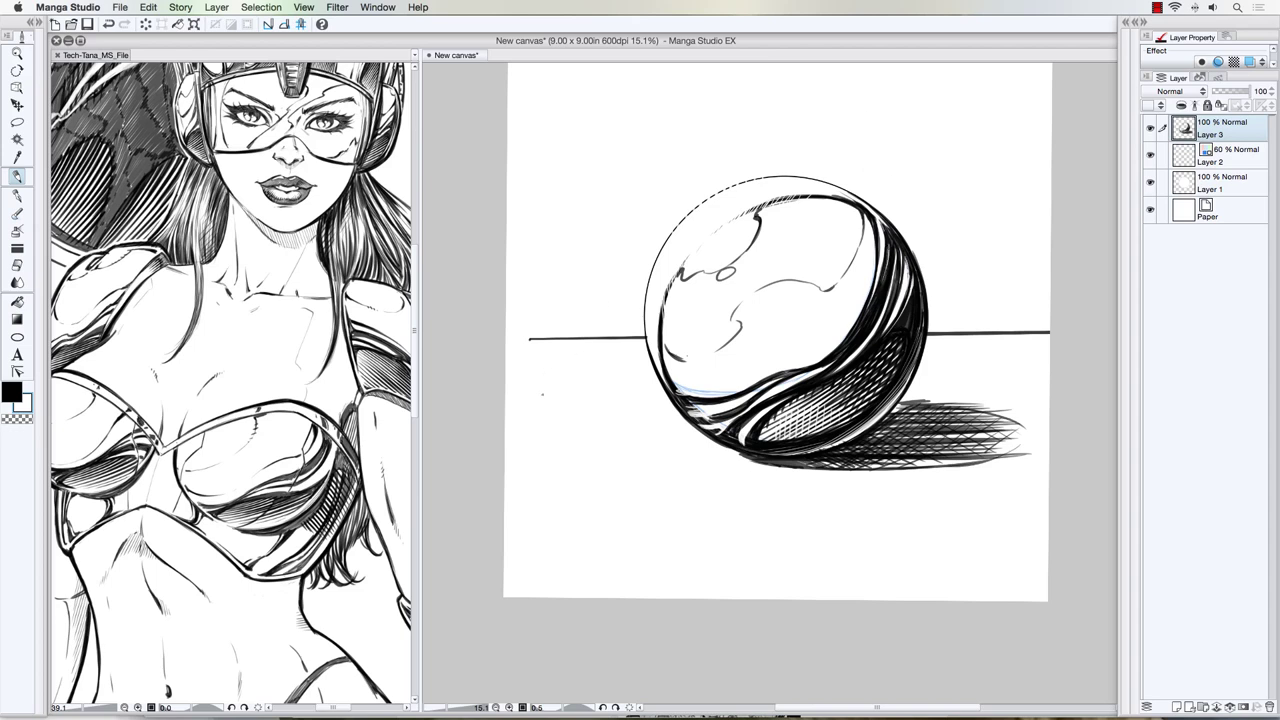
Draw thin black reflection lines following the upper edge of the sphere's main shadow band
key(x)
drag(783, 372, 706, 392)
mouse_move(710, 384)
mouse_down()
mouse_move(678, 388)
mouse_move(755, 379)
mouse_move(829, 343)
mouse_up()
drag(815, 355, 839, 333)
mouse_move(823, 350)
mouse_down()
mouse_move(851, 313)
mouse_move(836, 338)
mouse_up()
drag(781, 369, 799, 363)
drag(855, 309, 862, 282)
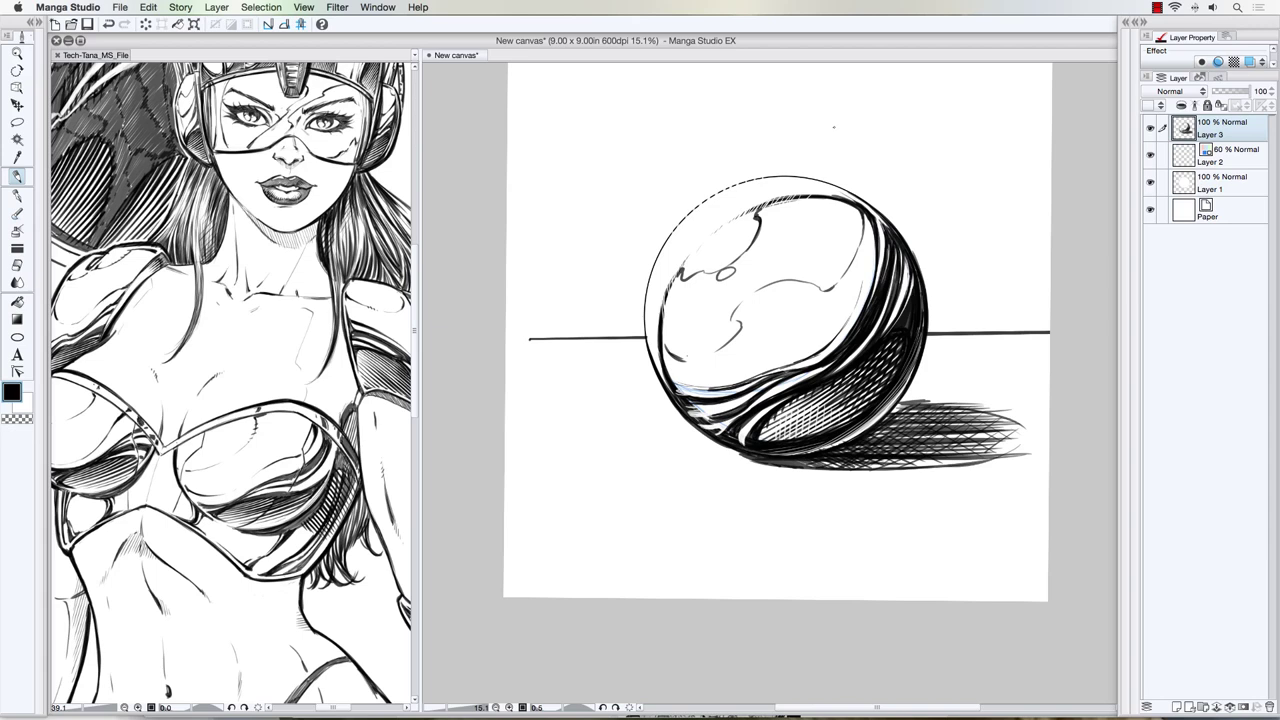
Hatch the background beside the sphere's left edge, above the horizon, with diagonal black strokes
mouse_move(634, 336)
mouse_down()
mouse_move(591, 332)
mouse_move(645, 295)
mouse_up()
mouse_move(592, 326)
mouse_down()
mouse_move(640, 280)
mouse_move(634, 270)
mouse_up()
drag(590, 312, 622, 265)
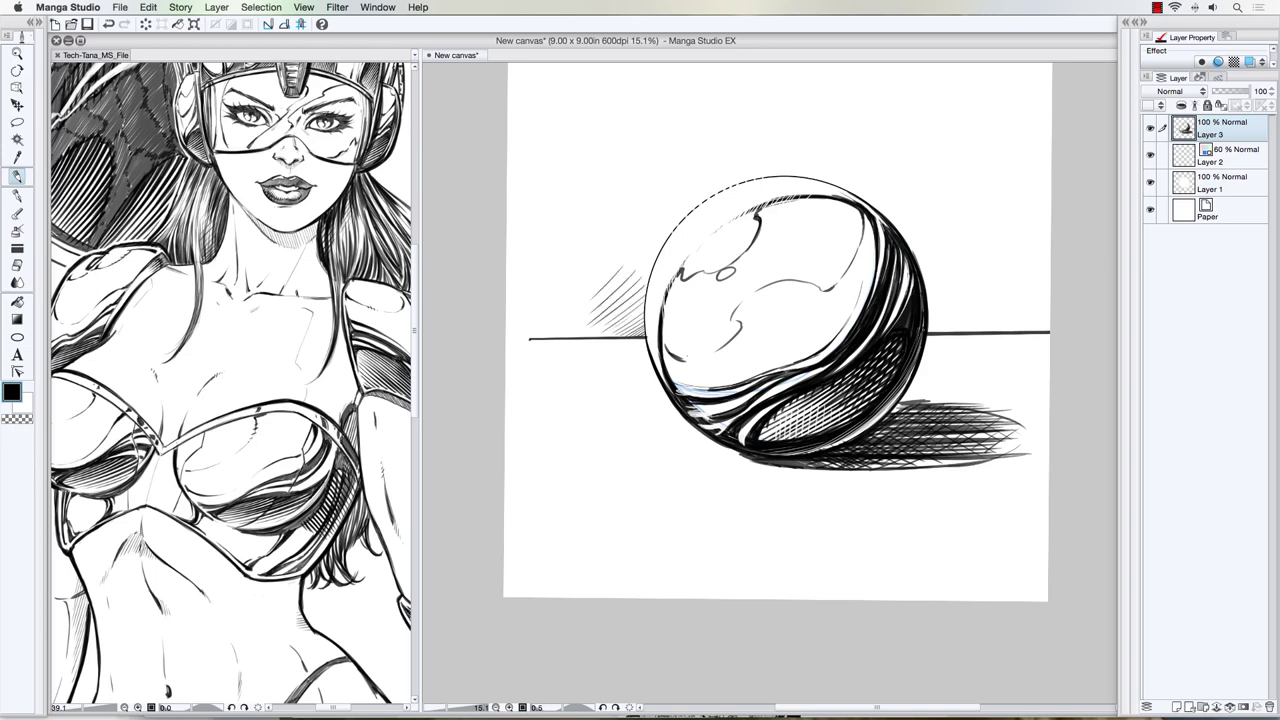
Hatch the background right of the sphere, above the horizon, with curved diagonal and near-vertical black strokes
mouse_move(926, 322)
mouse_down()
mouse_move(969, 325)
mouse_move(951, 302)
mouse_move(980, 328)
mouse_up()
drag(950, 284, 996, 320)
drag(920, 258, 1000, 324)
drag(958, 284, 1008, 320)
drag(920, 248, 1012, 300)
mouse_move(926, 222)
mouse_down()
mouse_move(1008, 278)
mouse_move(1004, 260)
mouse_up()
drag(930, 306, 935, 332)
drag(941, 258, 944, 330)
drag(958, 280, 952, 332)
drag(964, 276, 962, 324)
drag(974, 252, 976, 332)
drag(990, 256, 992, 330)
Cross the hatching beside the sphere's right edge with short opposing diagonal strokes, working upward
mouse_move(1008, 280)
mouse_down()
mouse_move(998, 328)
mouse_move(1012, 322)
mouse_move(930, 331)
mouse_move(931, 320)
mouse_up()
mouse_move(951, 302)
mouse_down()
mouse_move(929, 316)
mouse_move(926, 300)
mouse_up()
drag(958, 276, 924, 292)
drag(952, 260, 922, 278)
drag(948, 242, 916, 264)
drag(944, 232, 912, 258)
drag(926, 222, 904, 240)
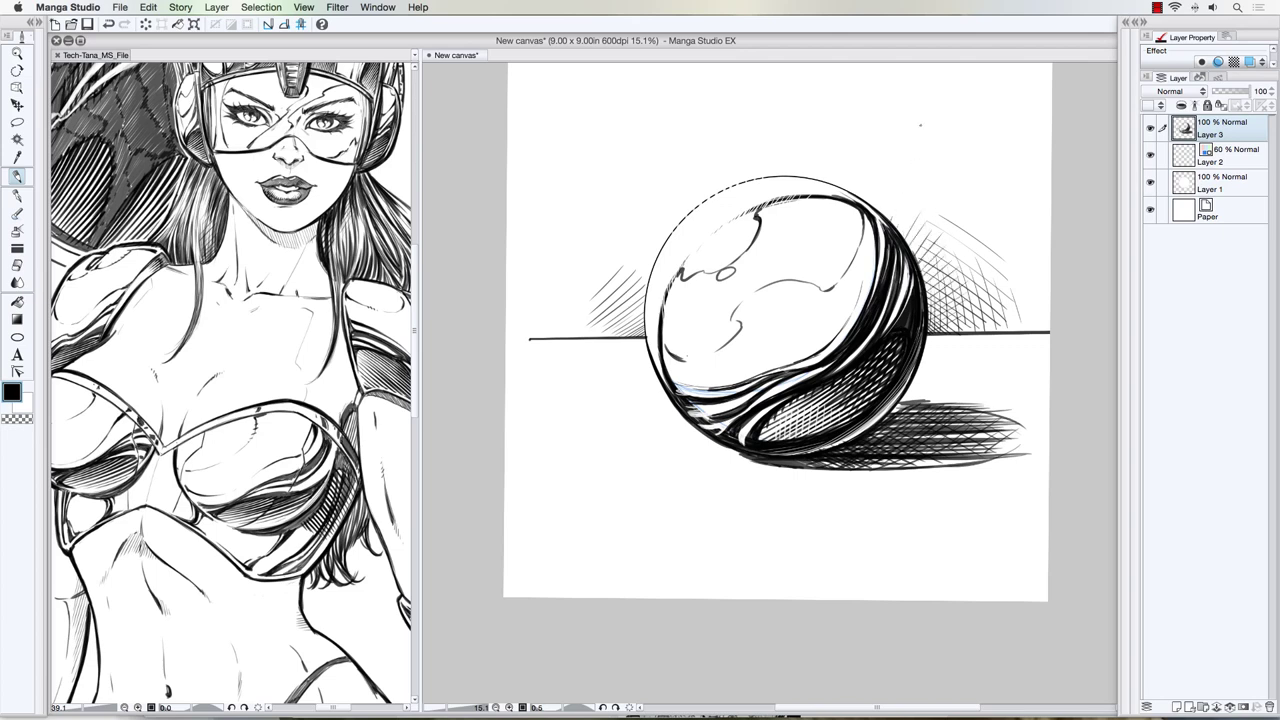
Cross-hatch the background left of the sphere, fading out along the horizon and up the sphere's edge
drag(644, 320, 626, 336)
drag(640, 292, 614, 338)
drag(632, 280, 600, 334)
mouse_move(610, 284)
mouse_down()
mouse_move(592, 332)
mouse_move(586, 312)
mouse_up()
drag(580, 292, 572, 318)
mouse_move(588, 312)
mouse_down()
mouse_move(580, 336)
mouse_move(560, 330)
mouse_up()
drag(560, 292, 554, 332)
drag(644, 284, 628, 308)
mouse_move(646, 252)
mouse_down()
mouse_move(628, 286)
mouse_move(632, 268)
mouse_up()
mouse_move(658, 240)
mouse_down()
mouse_move(648, 258)
mouse_move(651, 244)
mouse_up()
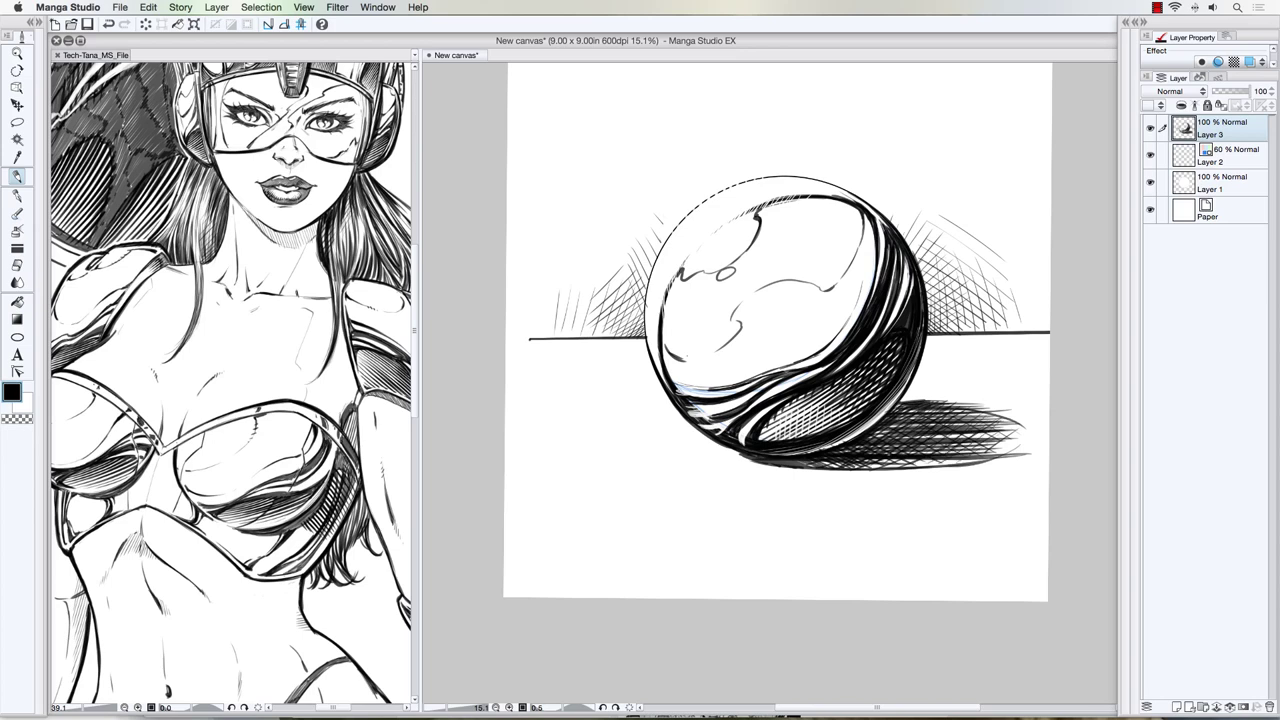
Darken the cast shadow beneath the sphere and along its upper edge, and review the whole drawing
drag(815, 467, 846, 465)
mouse_move(898, 400)
mouse_down()
mouse_move(952, 401)
mouse_move(934, 396)
mouse_up()
drag(898, 392, 924, 394)
scroll(943, 260, down, 5)
scroll(993, 236, up, 2)
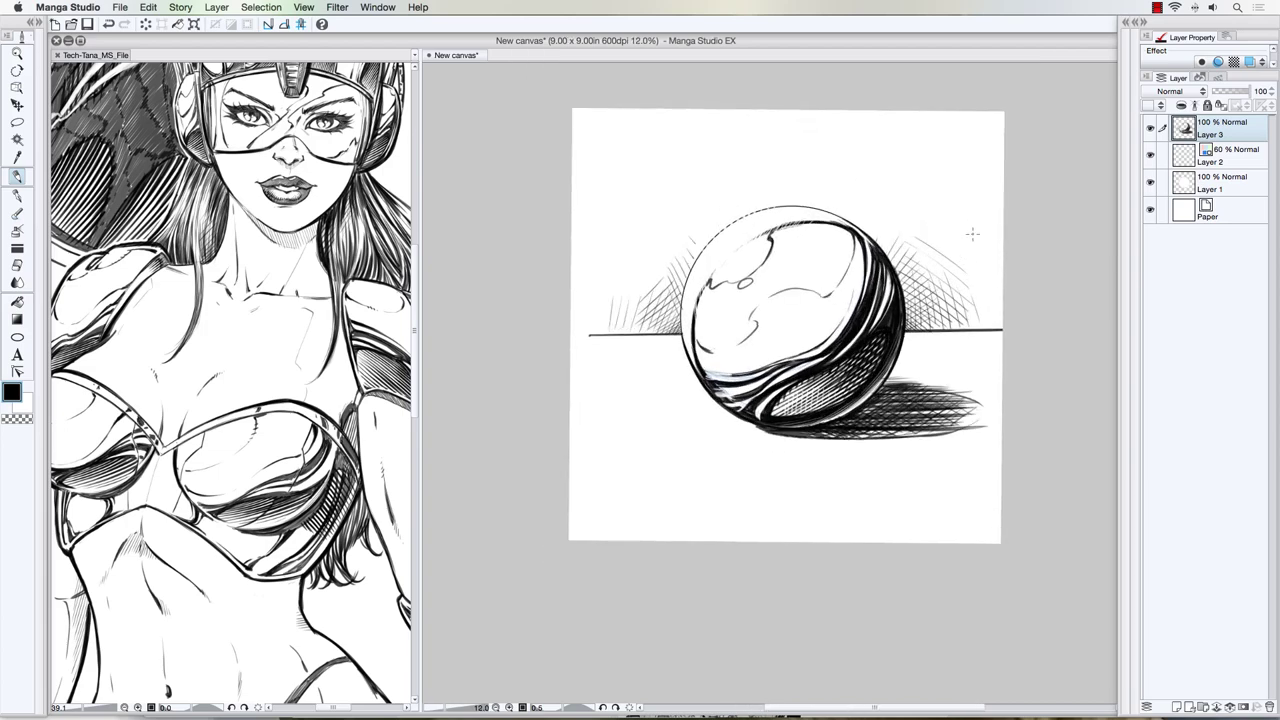
scroll(776, 249, up, 1)
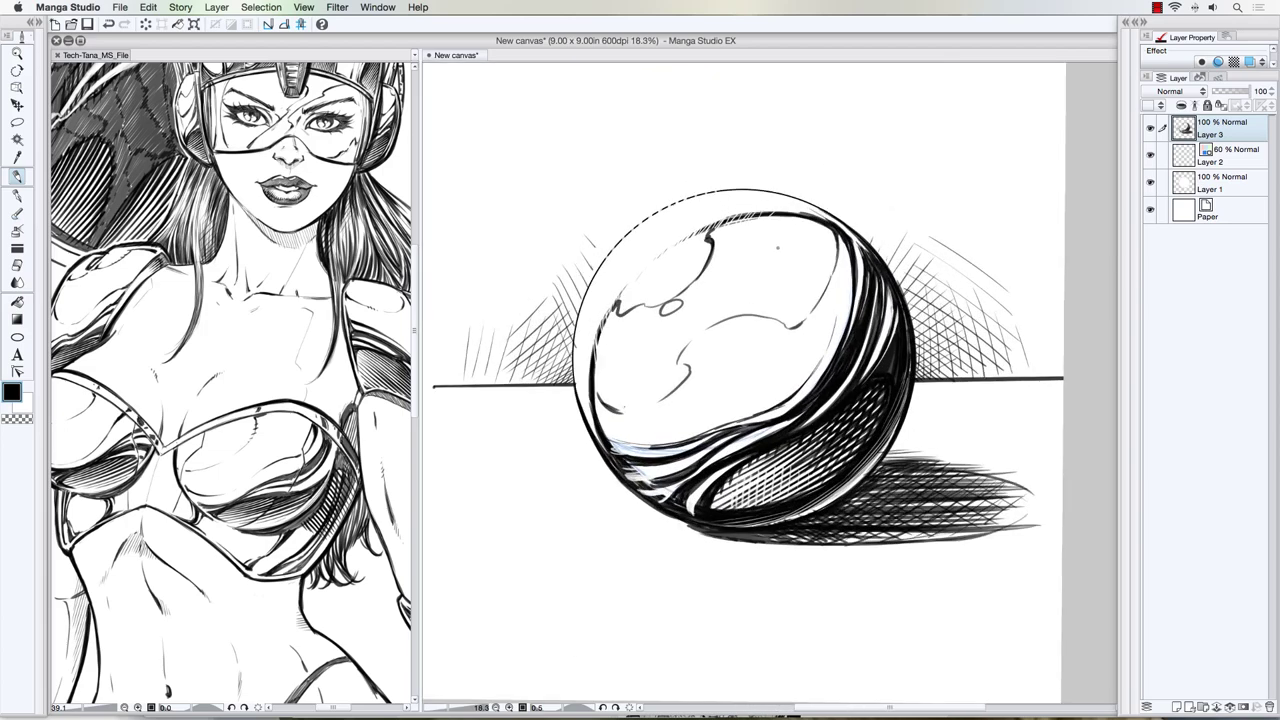
scroll(776, 270, down, 1)
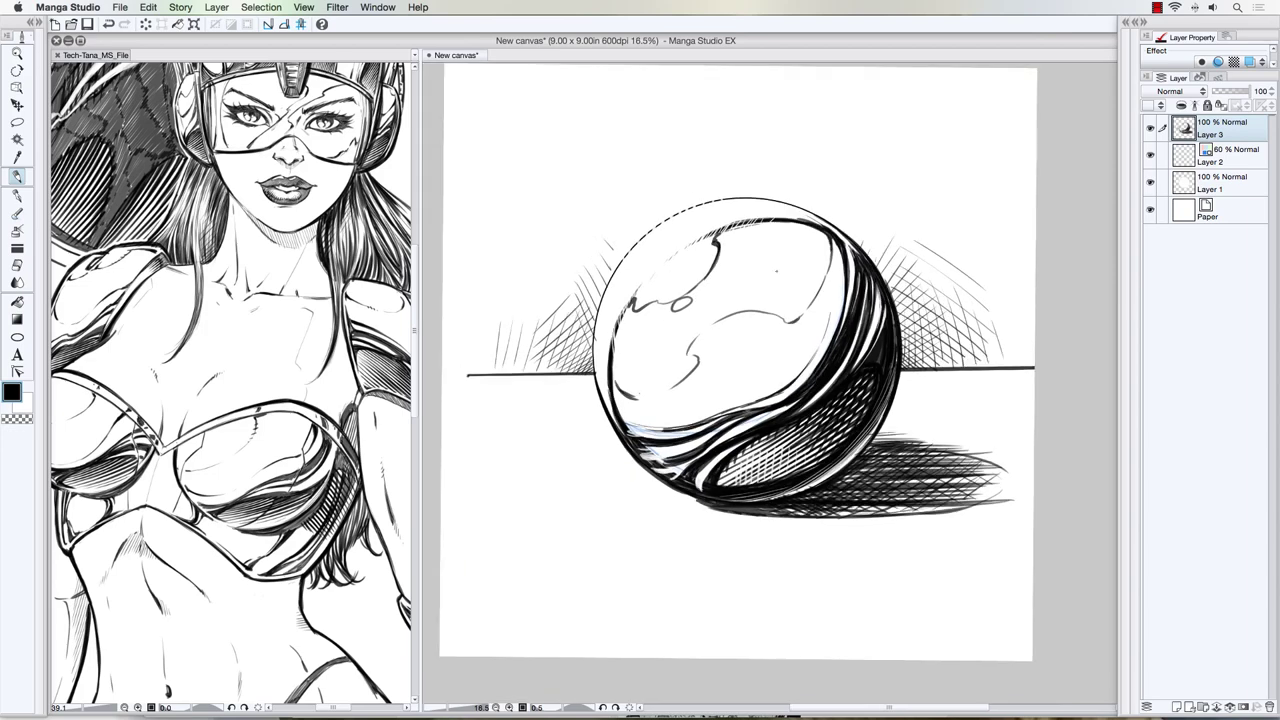
Break up the cast shadow with white diagonal hatch strokes, undoing the first black stroke
drag(1012, 467, 973, 518)
key(super+z)
key(x)
mouse_move(1003, 462)
mouse_down()
mouse_move(978, 508)
mouse_move(957, 512)
mouse_move(960, 496)
mouse_up()
mouse_move(976, 462)
mouse_down()
mouse_move(943, 514)
mouse_move(933, 508)
mouse_up()
drag(959, 453, 914, 514)
mouse_move(931, 459)
mouse_down()
mouse_move(907, 507)
mouse_move(902, 494)
mouse_up()
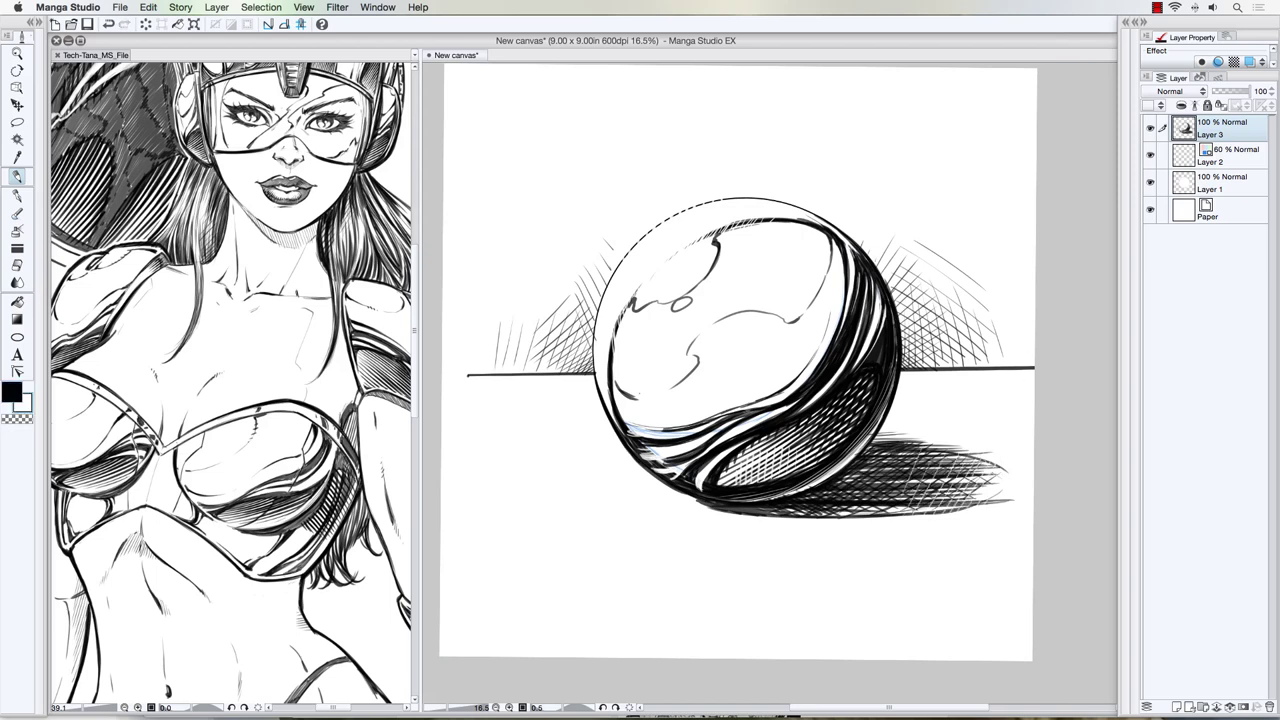
mouse_move(975, 451)
mouse_down()
mouse_move(961, 476)
mouse_move(931, 478)
mouse_move(900, 506)
mouse_up()
drag(904, 438, 886, 480)
Widen the Tech-Tana_MS_File pane so more of the finished armor shows beside the sphere
drag(421, 347, 576, 346)
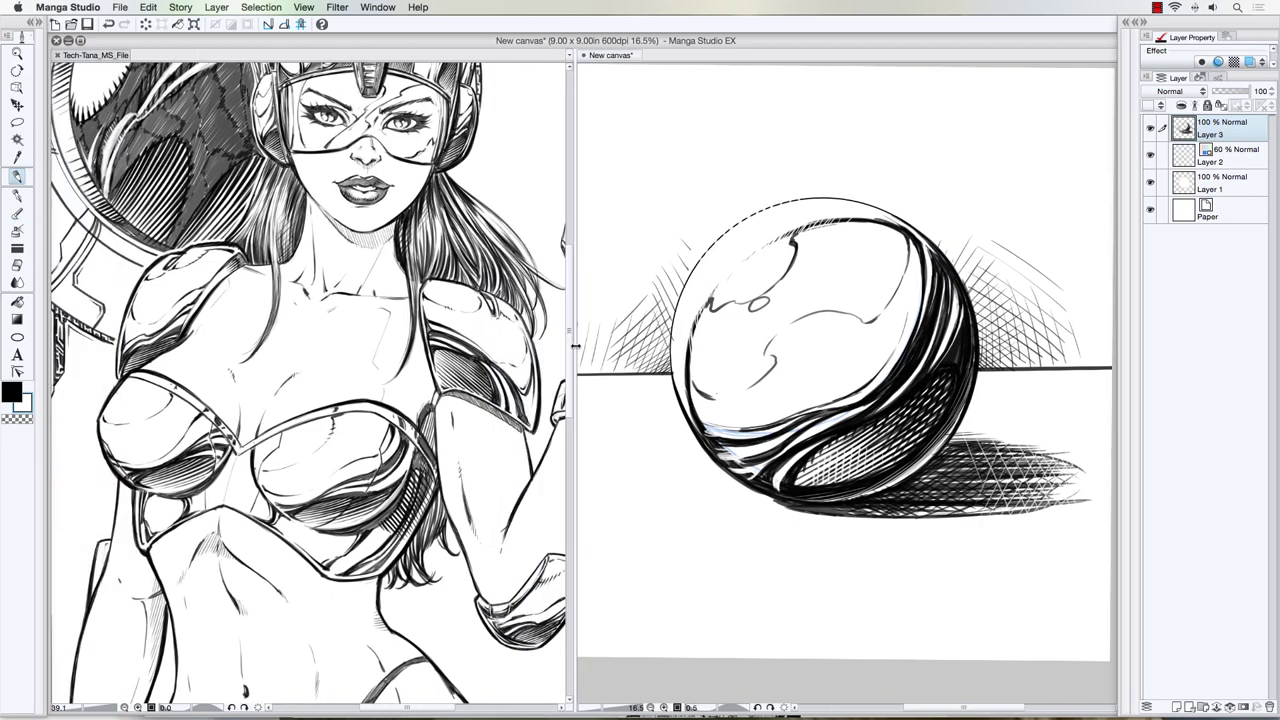